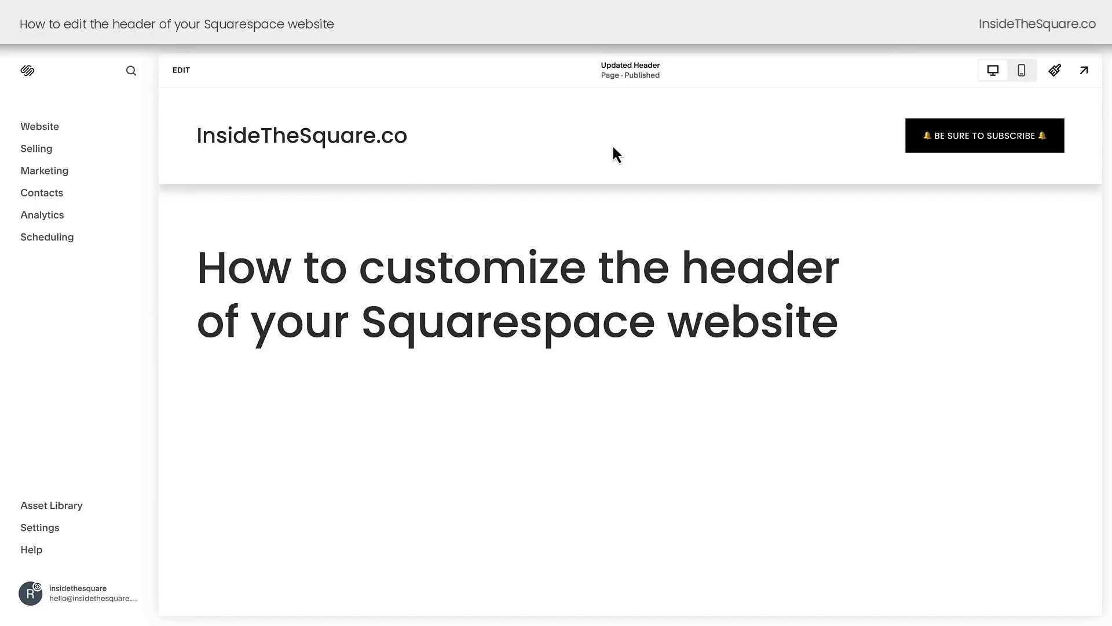
Put the Updated Header page into edit mode and start editing the site header.
{"action": "left_click", "coordinate": [188, 73]}
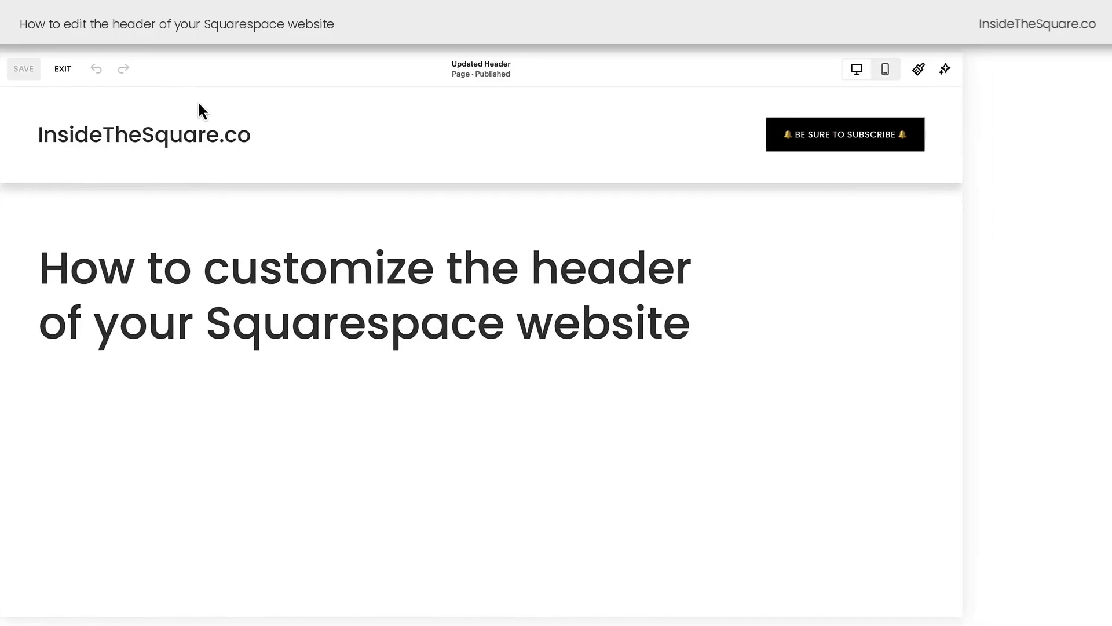
{"action": "mouse_move", "coordinate": [523, 158]}
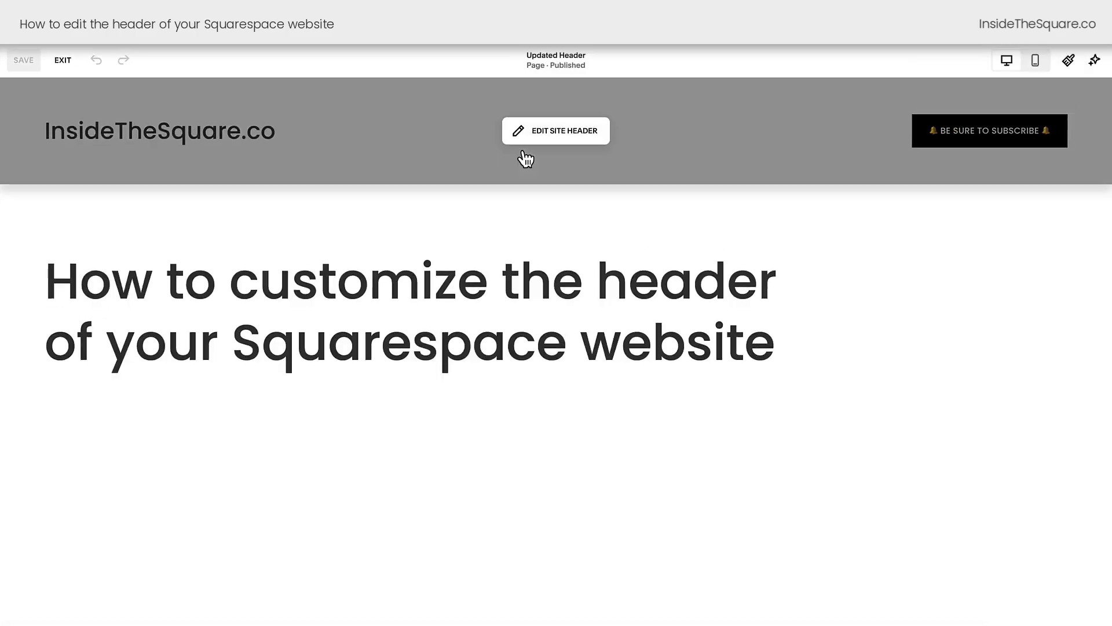
{"action": "left_click", "coordinate": [565, 133]}
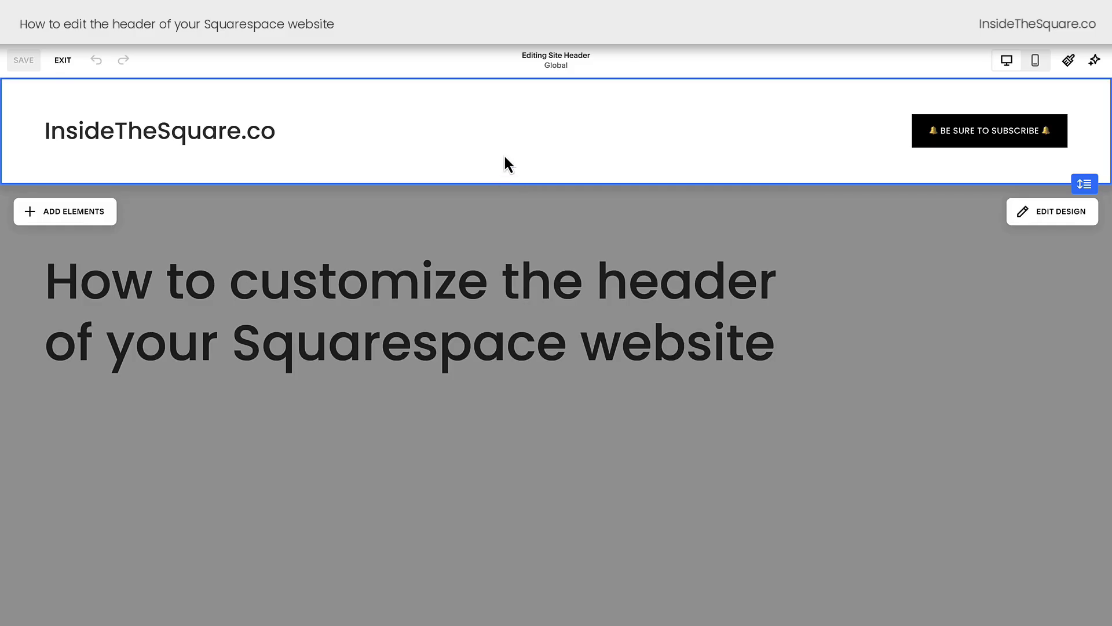
Review the site title, logo image and mobile logo settings, closing and restarting header editing when done.
{"action": "left_click", "coordinate": [266, 150]}
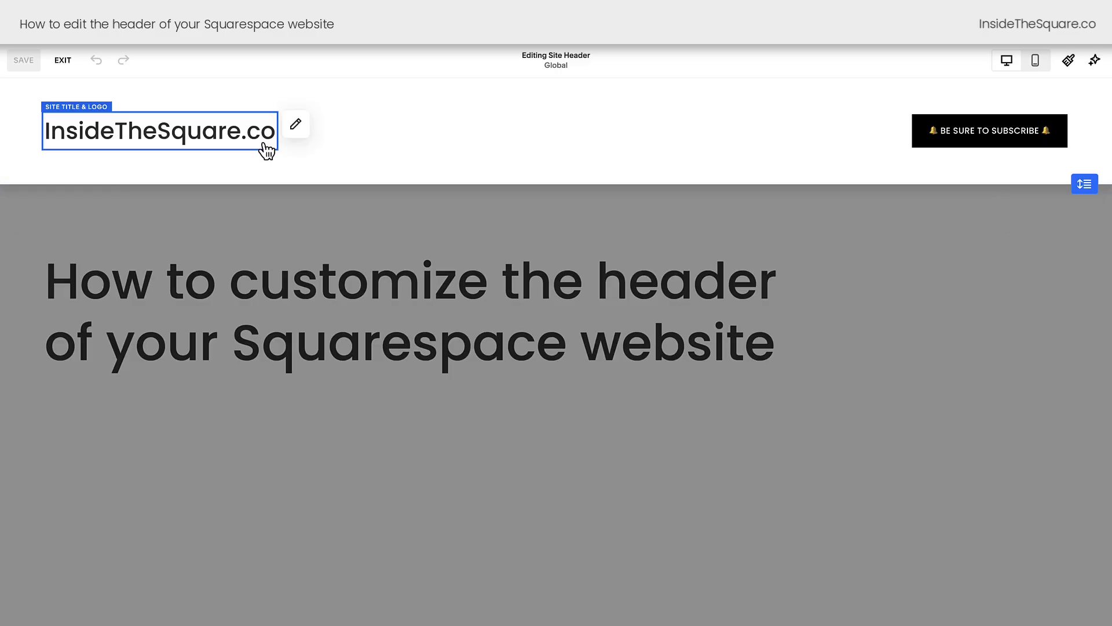
{"action": "left_click", "coordinate": [304, 132]}
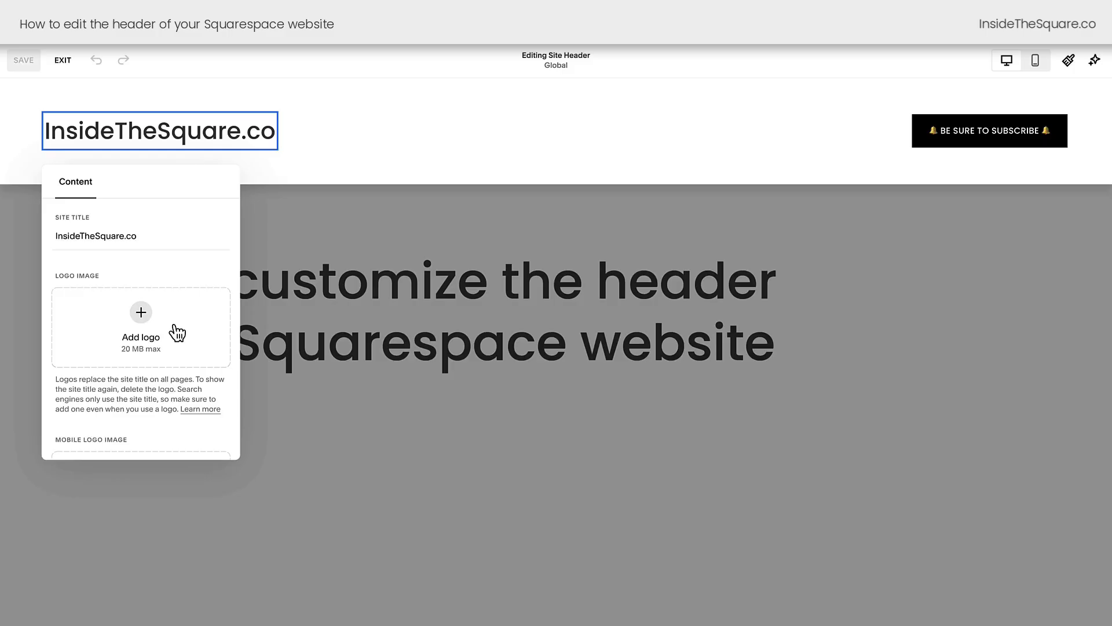
{"action": "scroll", "coordinate": [177, 333], "scroll_direction": "down", "scroll_amount": 2}
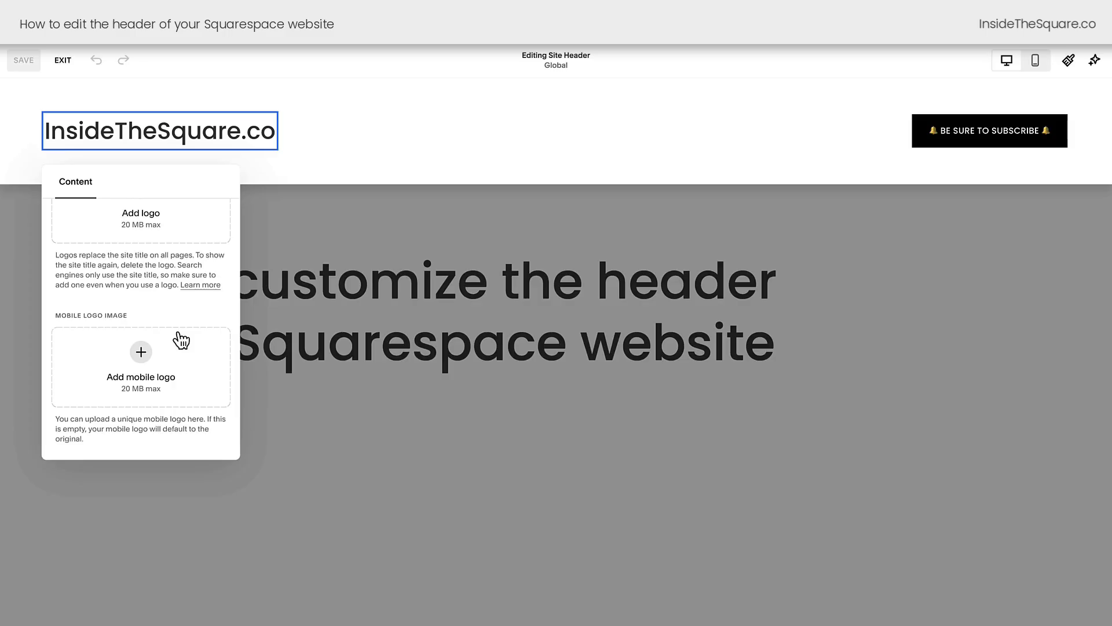
{"action": "left_click", "coordinate": [499, 157]}
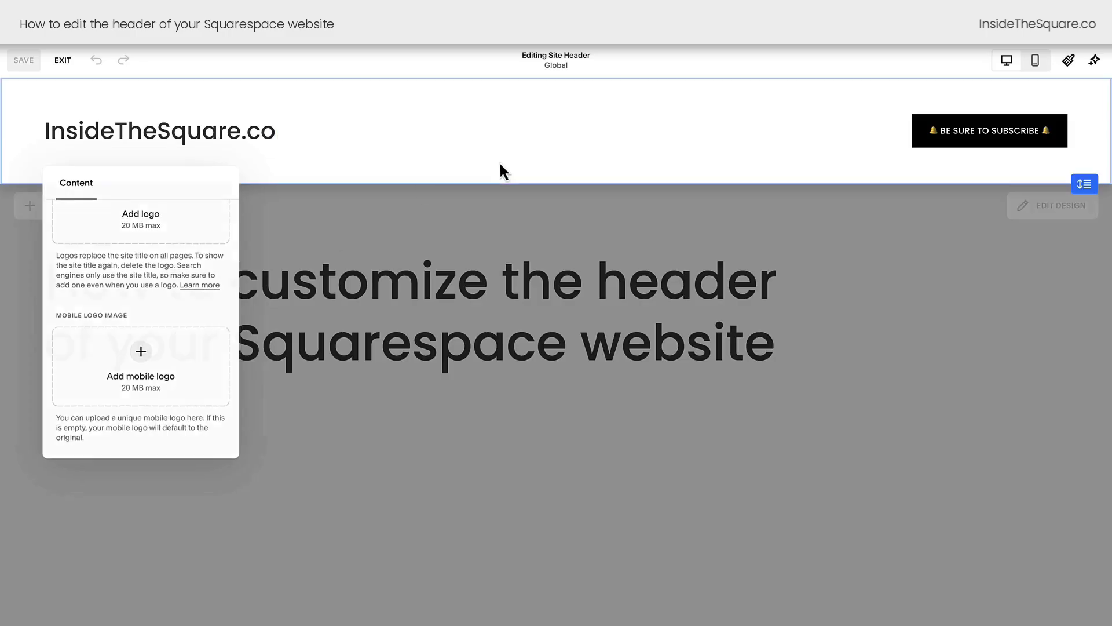
{"action": "left_click", "coordinate": [510, 207]}
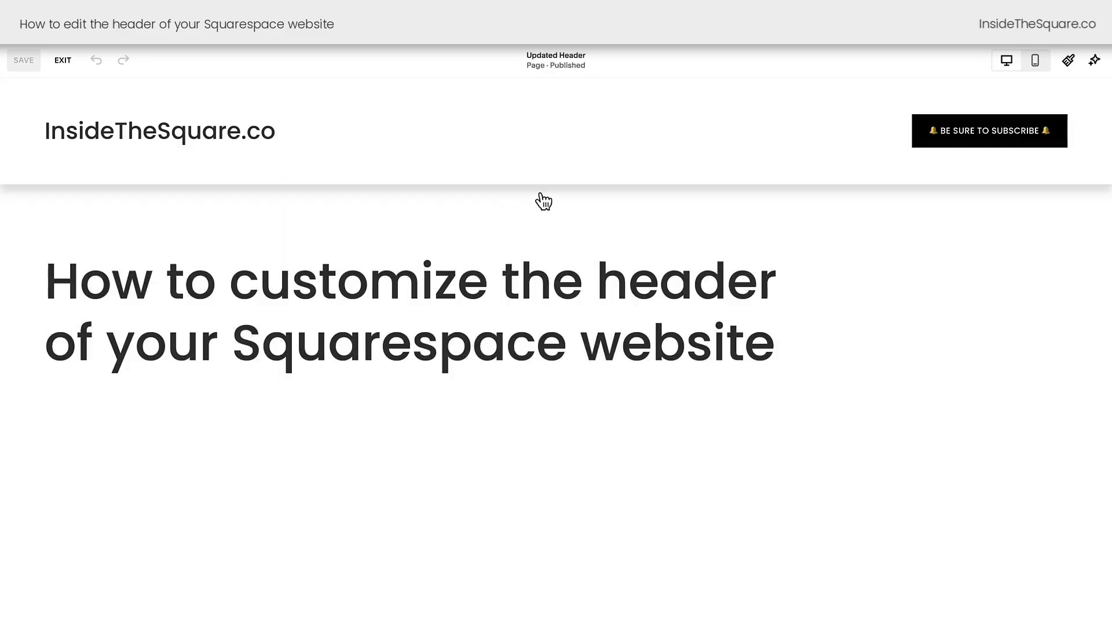
{"action": "left_click", "coordinate": [546, 129]}
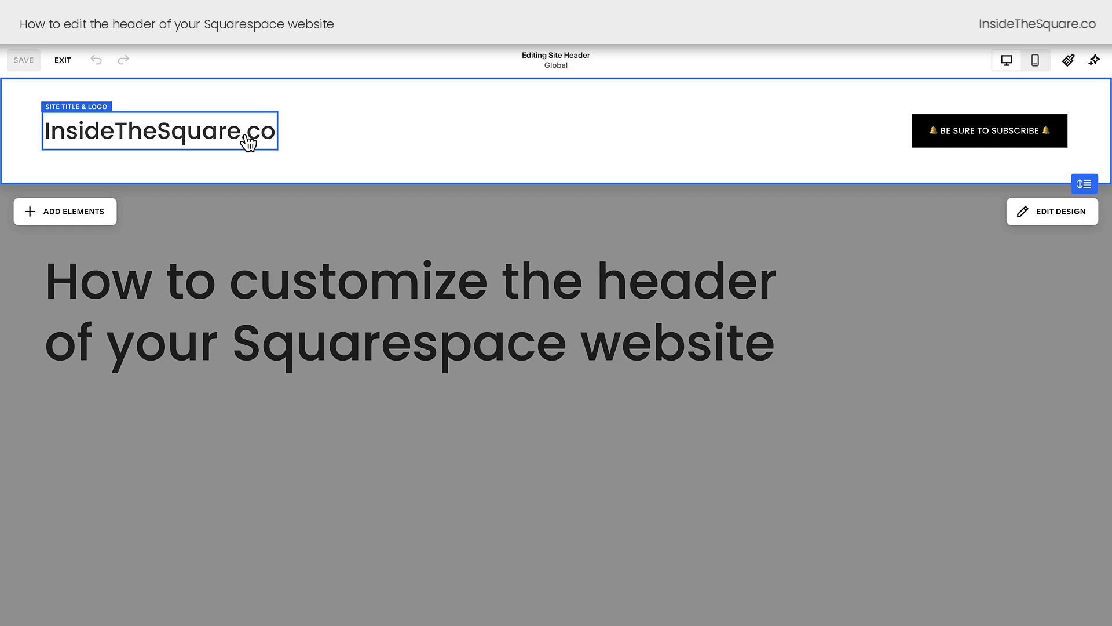
Reopen the site title settings, select the title text and check the upload options for both logos.
{"action": "left_click", "coordinate": [249, 141]}
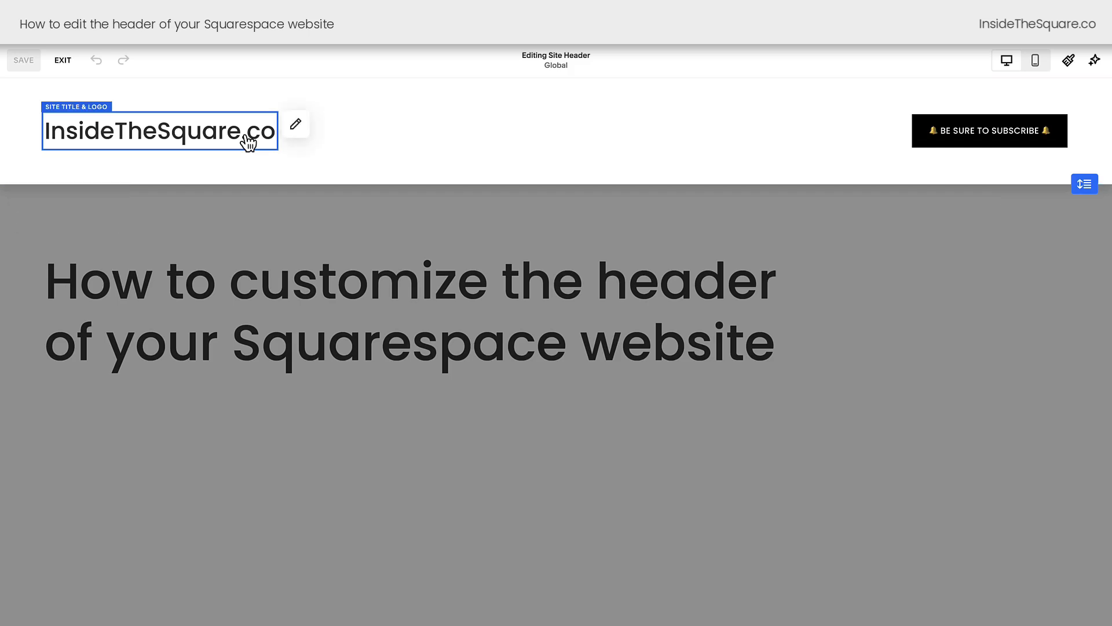
{"action": "left_click", "coordinate": [295, 124]}
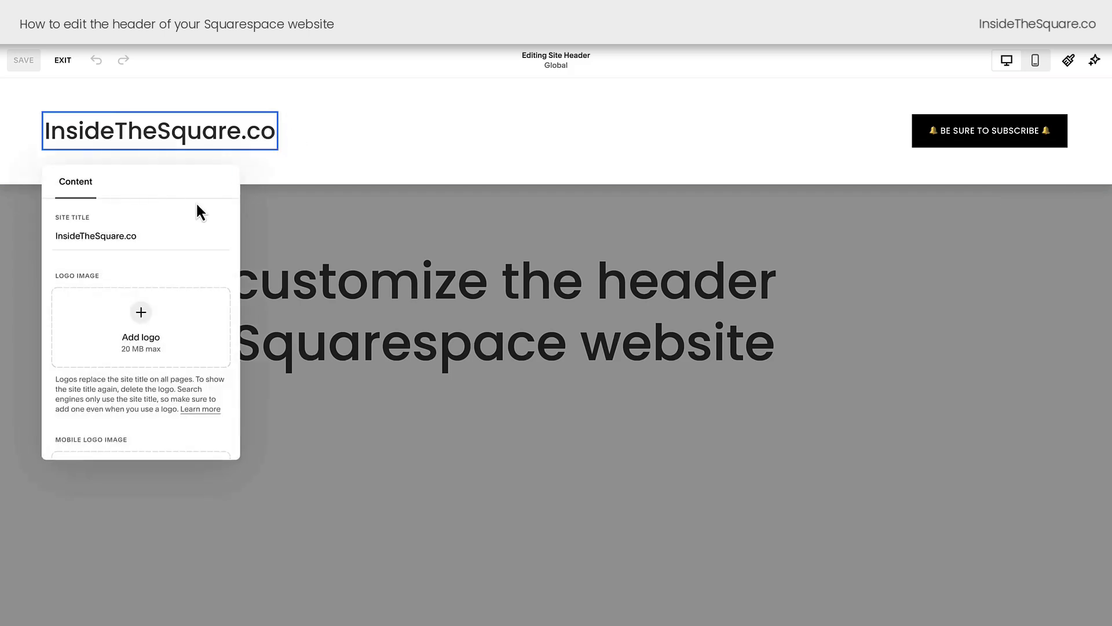
{"action": "left_click", "coordinate": [163, 232]}
{"action": "left_click_drag", "start_coordinate": [163, 233], "coordinate": [53, 235]}
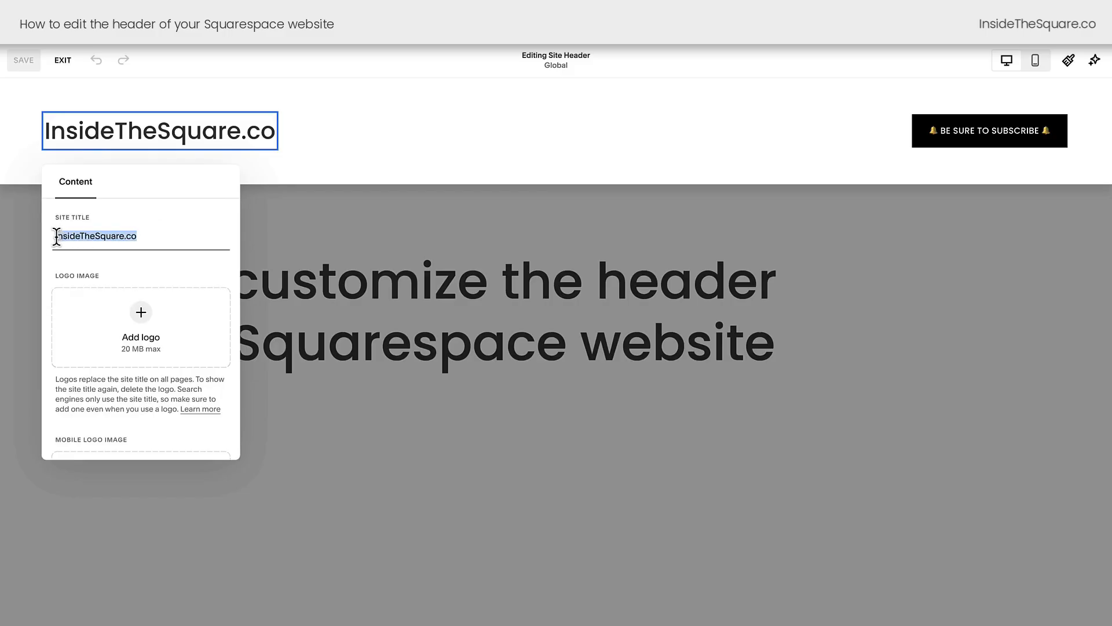
{"action": "scroll", "coordinate": [215, 282], "scroll_direction": "down", "scroll_amount": 2}
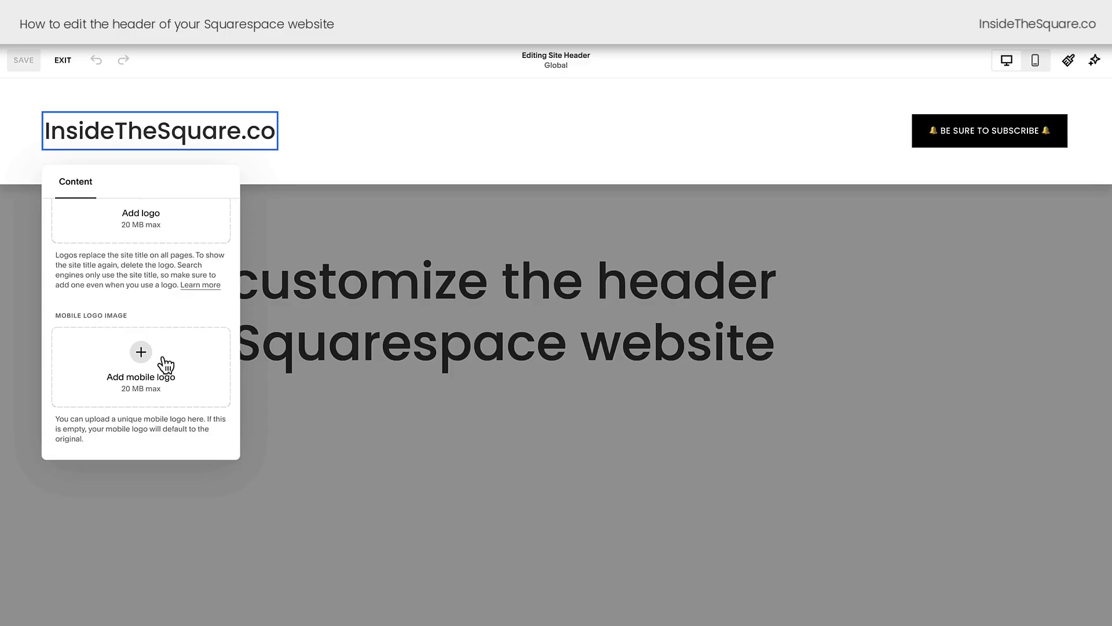
{"action": "scroll", "coordinate": [176, 360], "scroll_direction": "up", "scroll_amount": 5}
{"action": "left_click", "coordinate": [580, 123]}
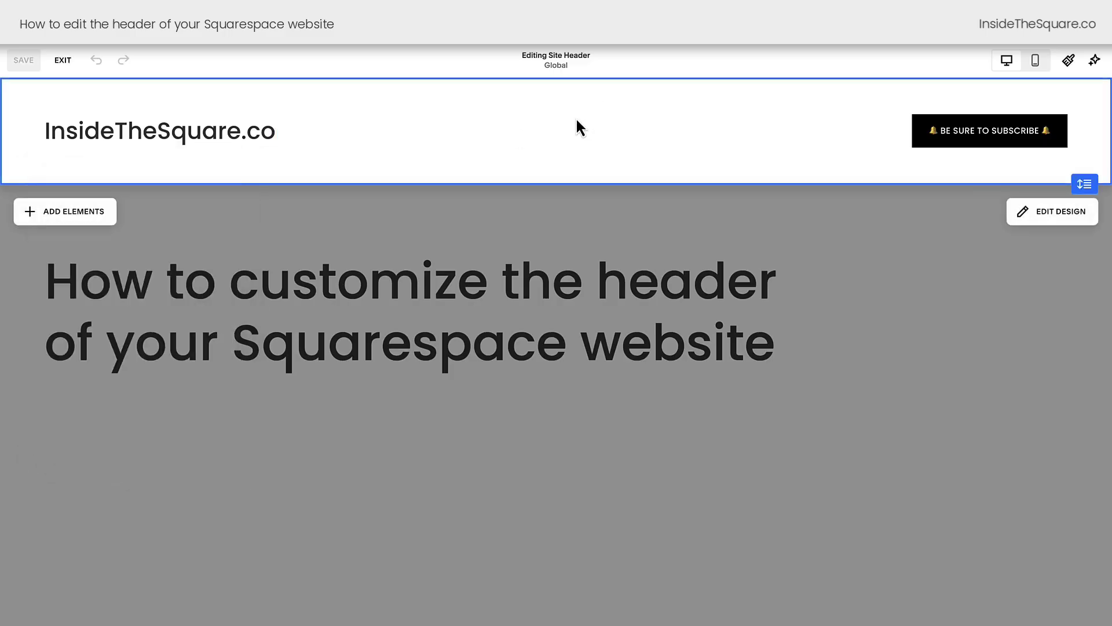
Check which elements can be added to the header and open the subscribe button's content settings.
{"action": "left_click", "coordinate": [65, 211]}
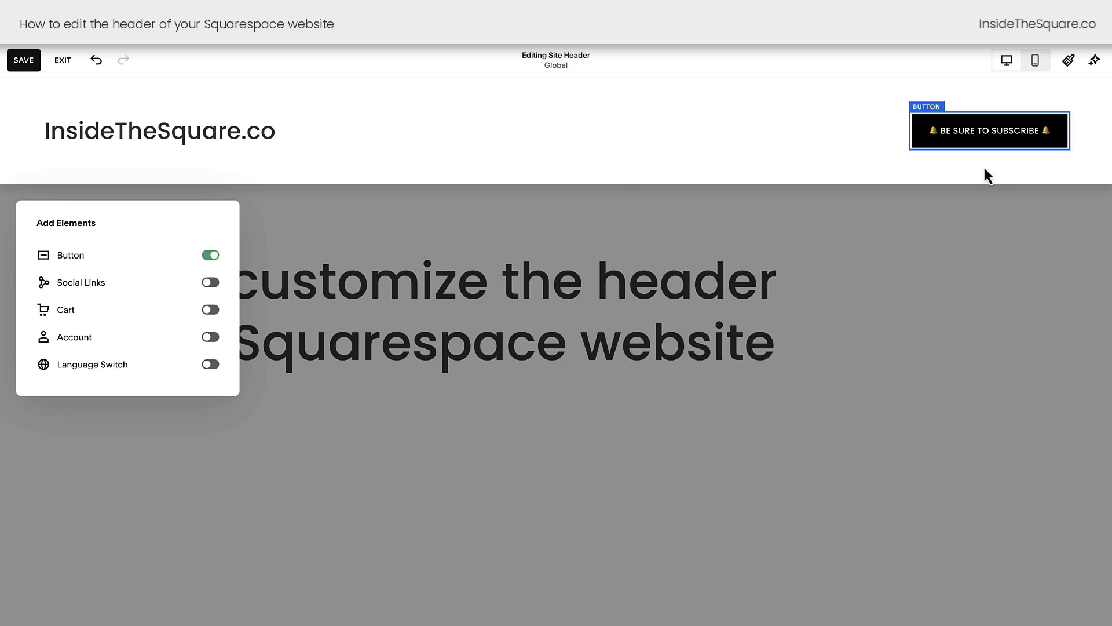
{"action": "left_click", "coordinate": [944, 139]}
{"action": "left_click", "coordinate": [945, 142]}
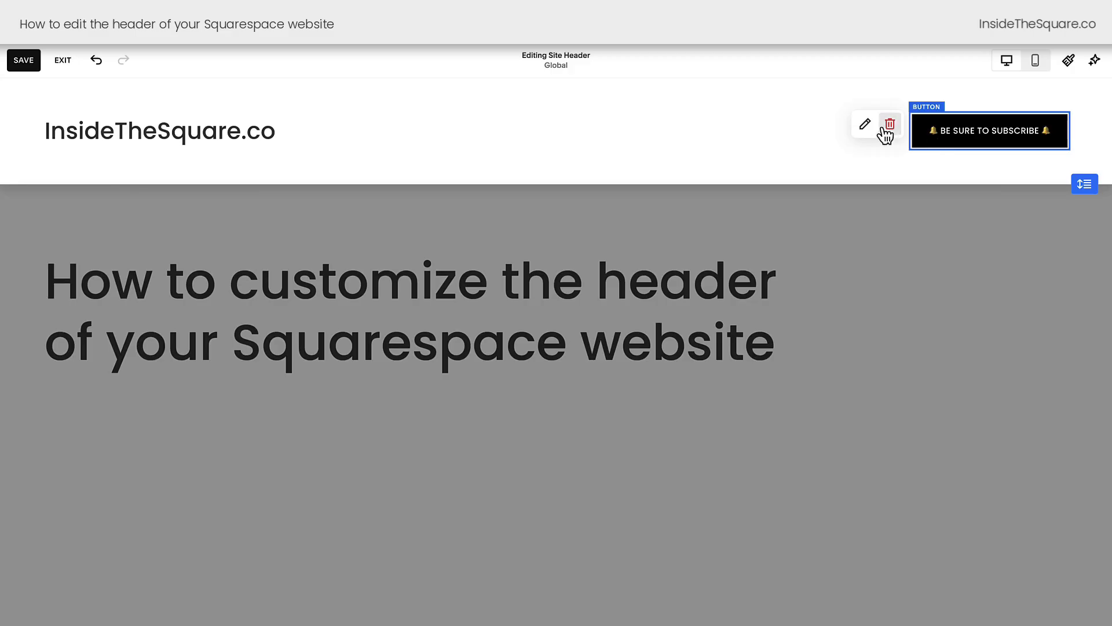
{"action": "left_click", "coordinate": [866, 125]}
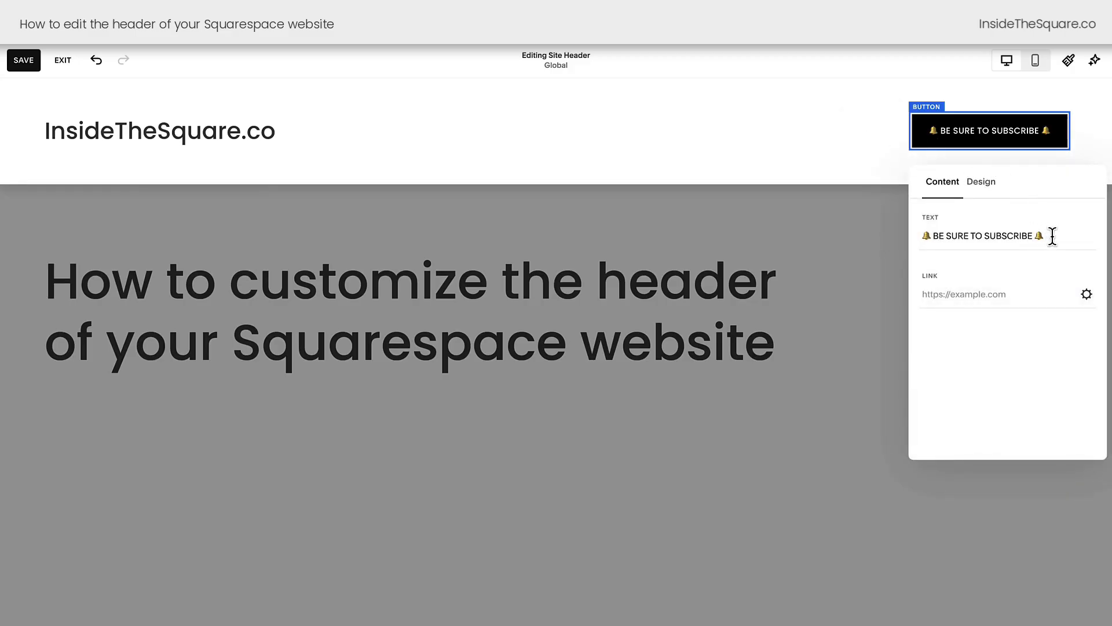
Review the Email, Web Address, File, Page and Phone link options for the header button.
{"action": "left_click", "coordinate": [1087, 295]}
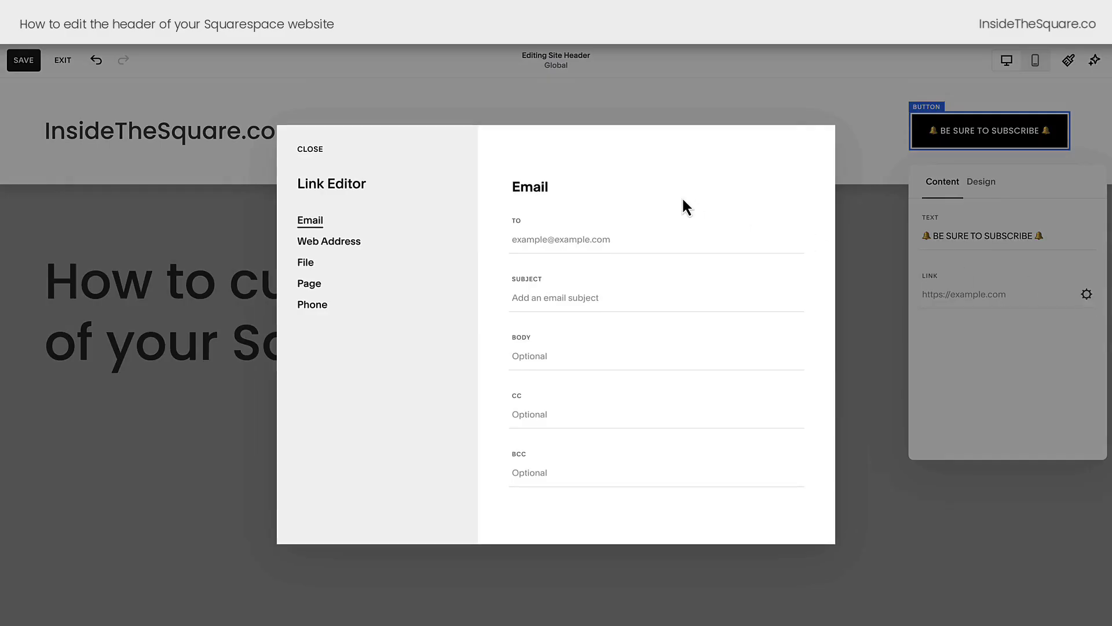
{"action": "left_click", "coordinate": [360, 246]}
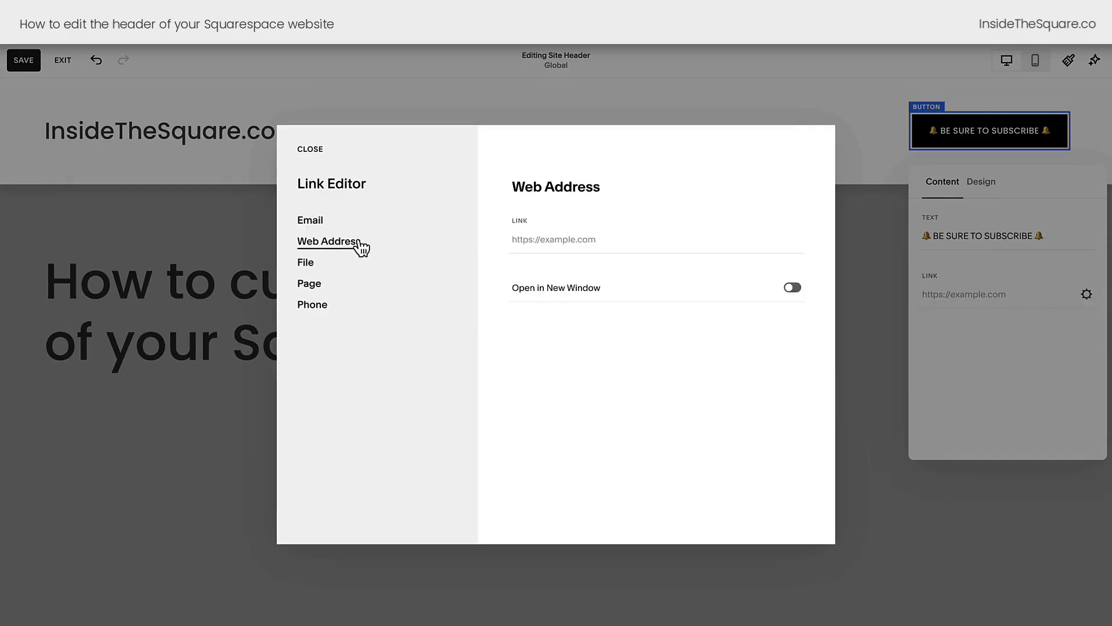
{"action": "left_click", "coordinate": [318, 265]}
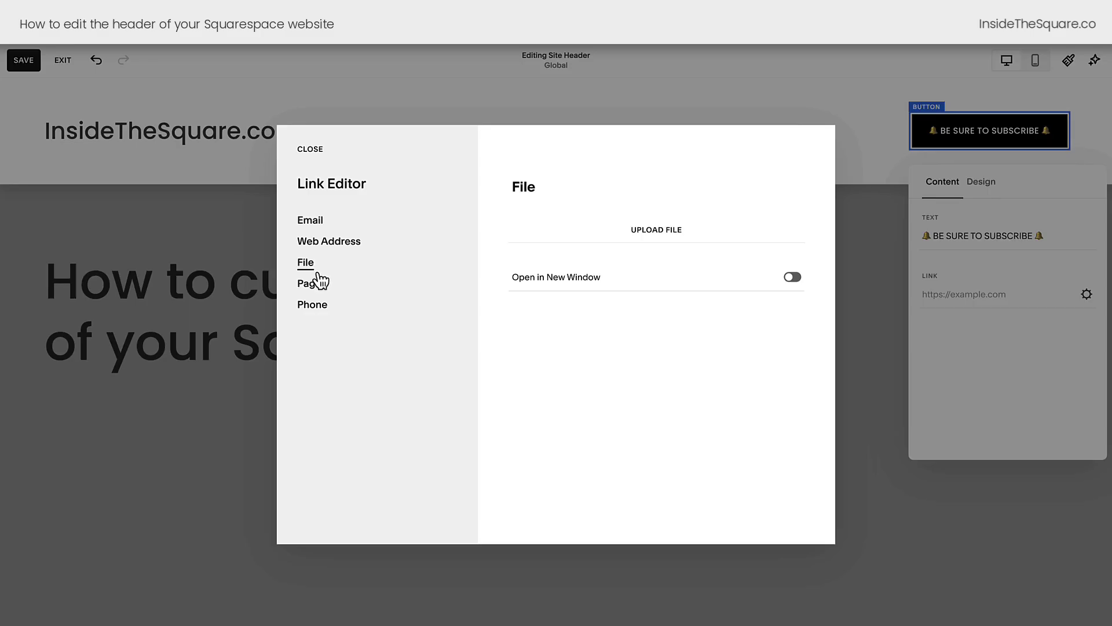
{"action": "left_click", "coordinate": [318, 286]}
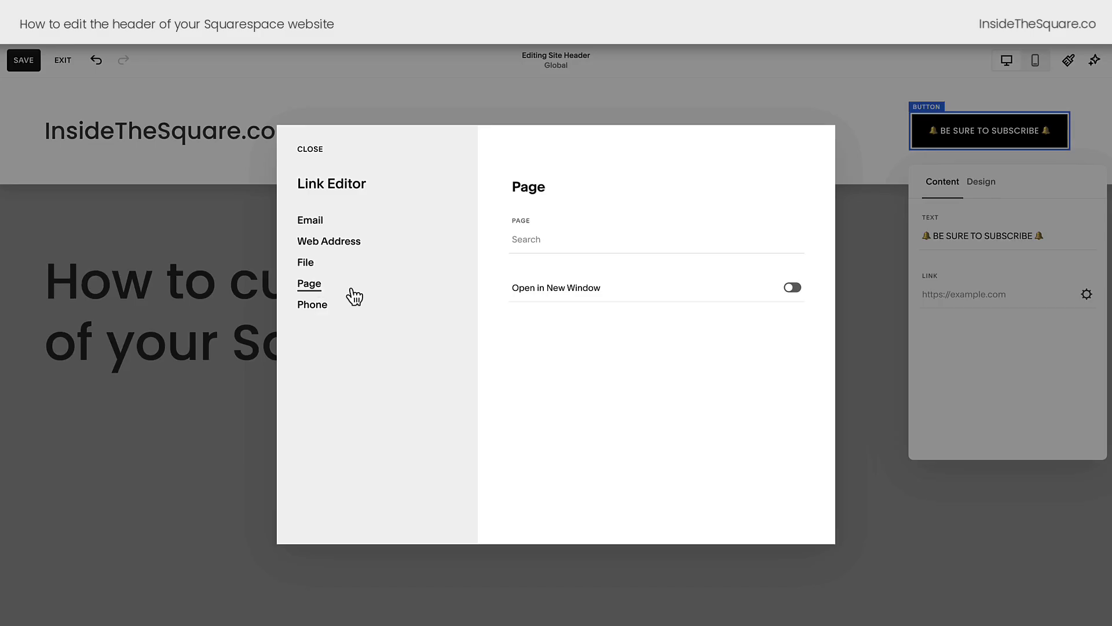
{"action": "left_click", "coordinate": [335, 310]}
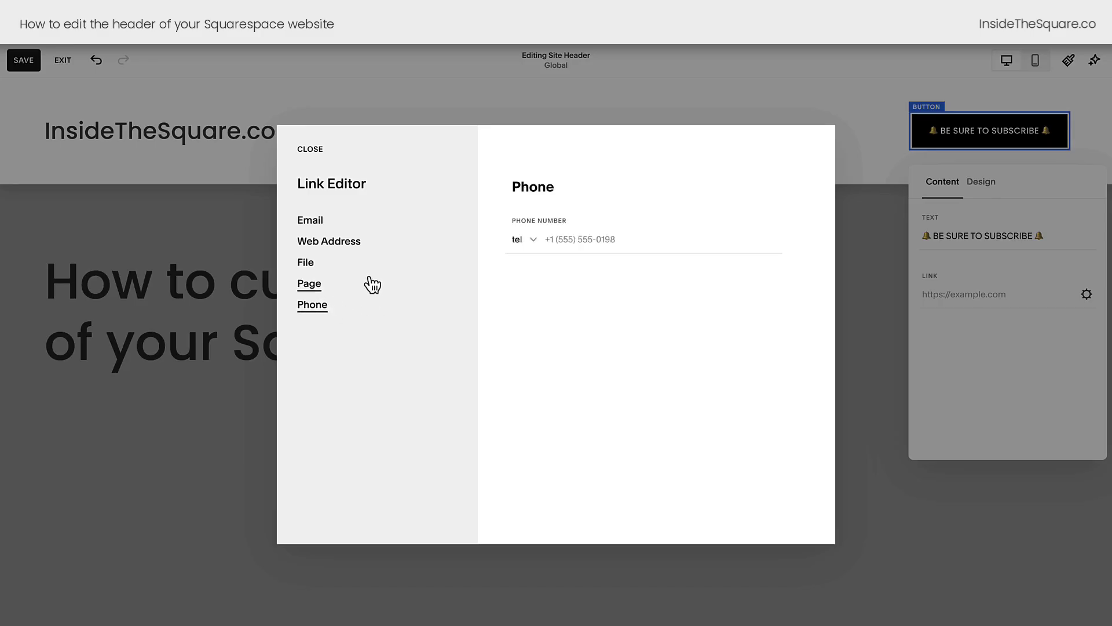
{"action": "left_click", "coordinate": [313, 151]}
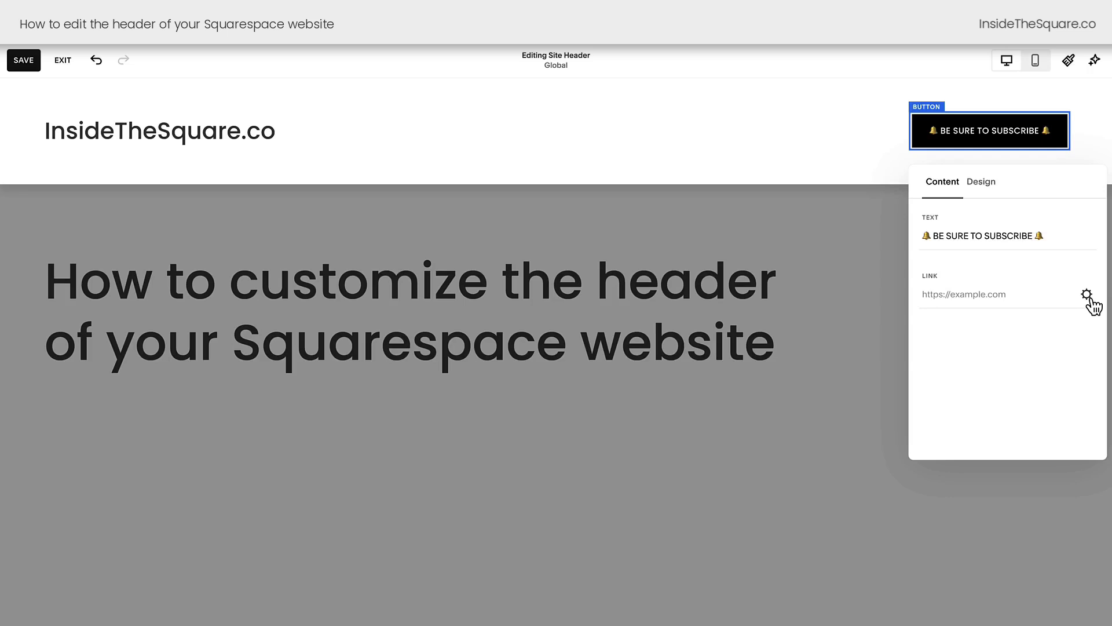
Review the design style choices available for the header button and close its settings.
{"action": "left_click", "coordinate": [981, 184]}
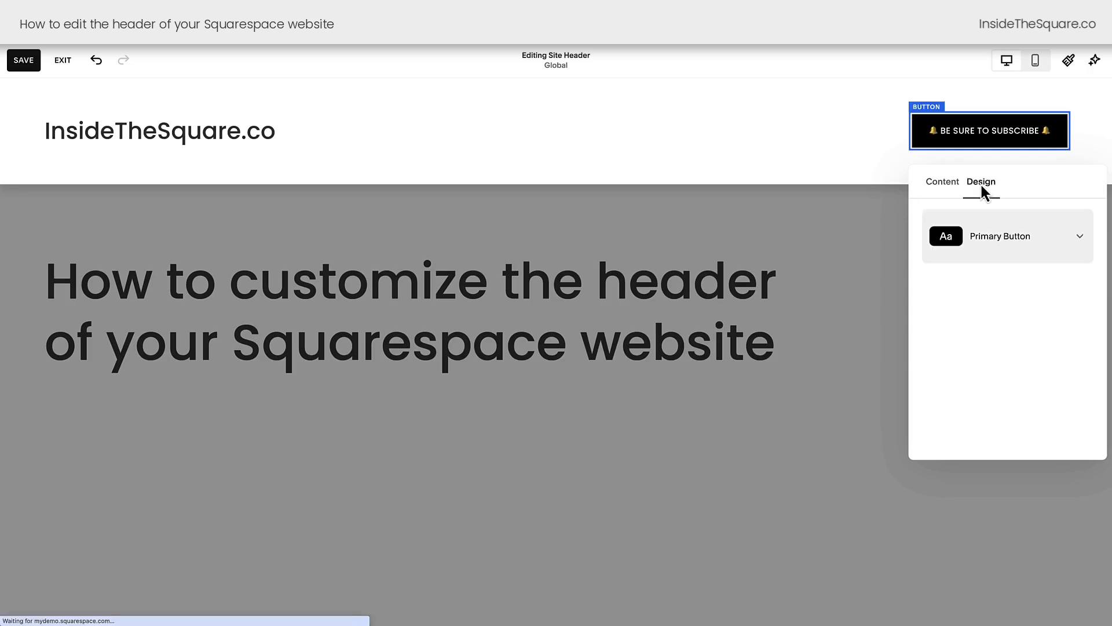
{"action": "left_click", "coordinate": [1045, 236]}
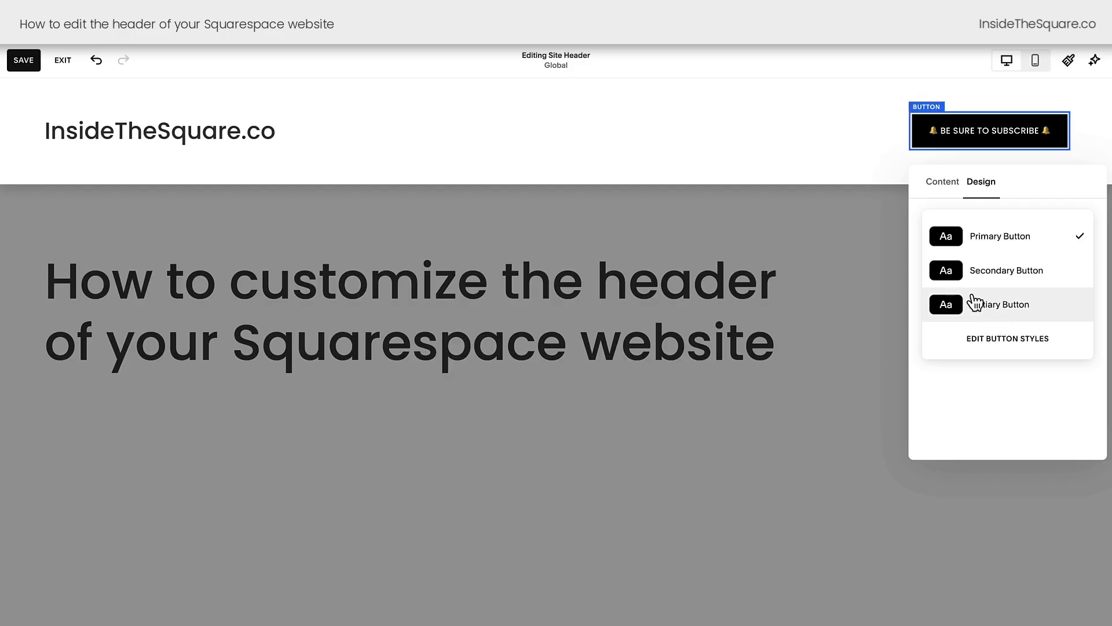
{"action": "left_click", "coordinate": [643, 156]}
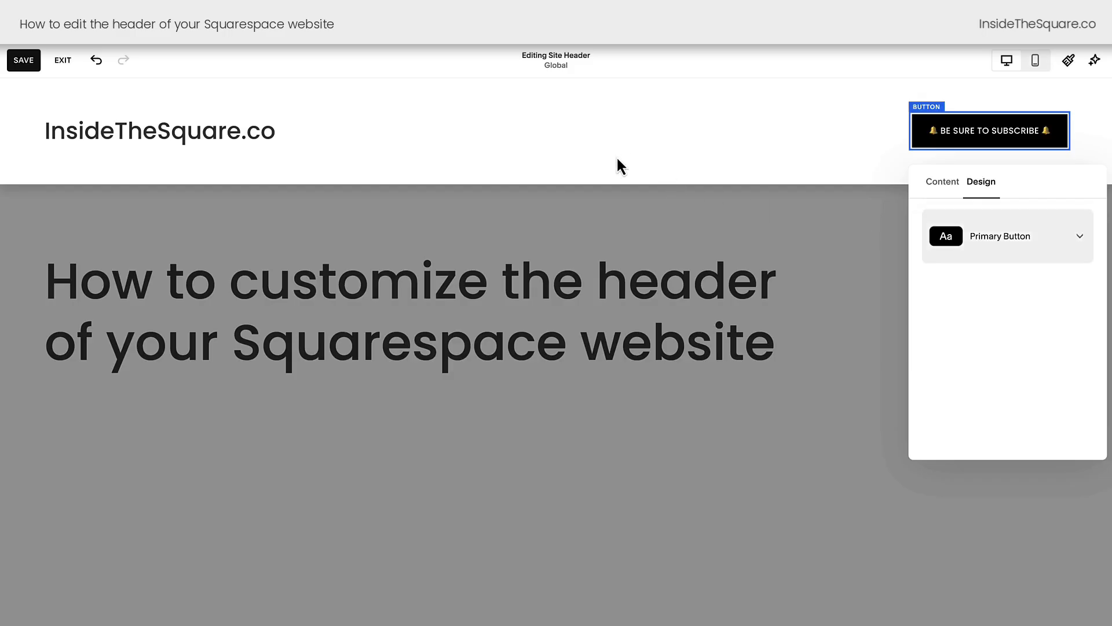
{"action": "left_click", "coordinate": [616, 156]}
{"action": "left_click", "coordinate": [90, 218]}
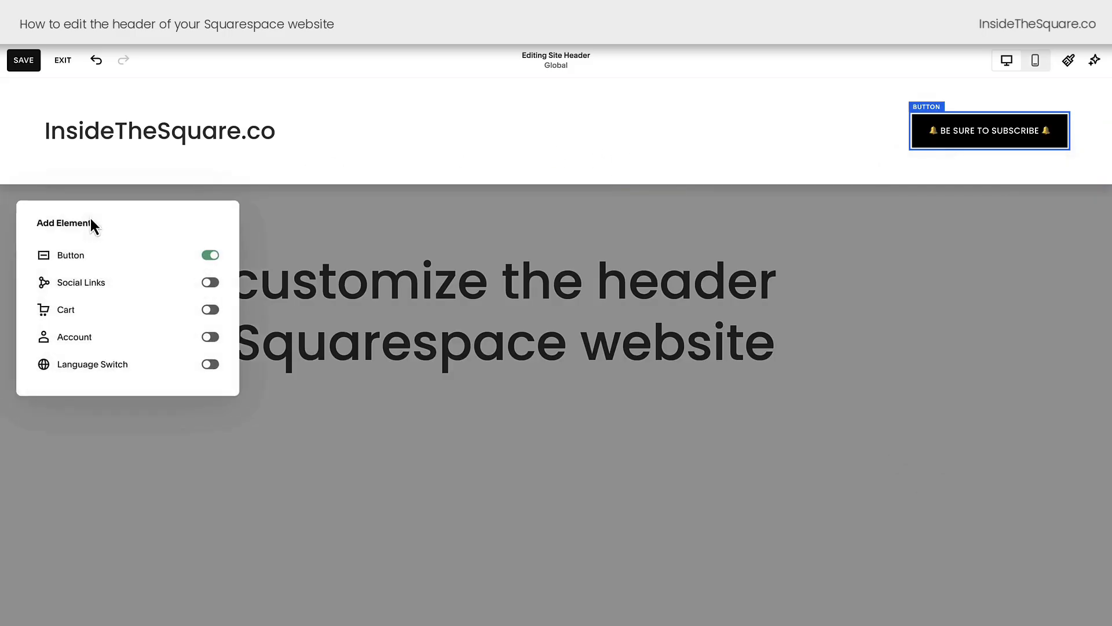
{"action": "left_click", "coordinate": [212, 284]}
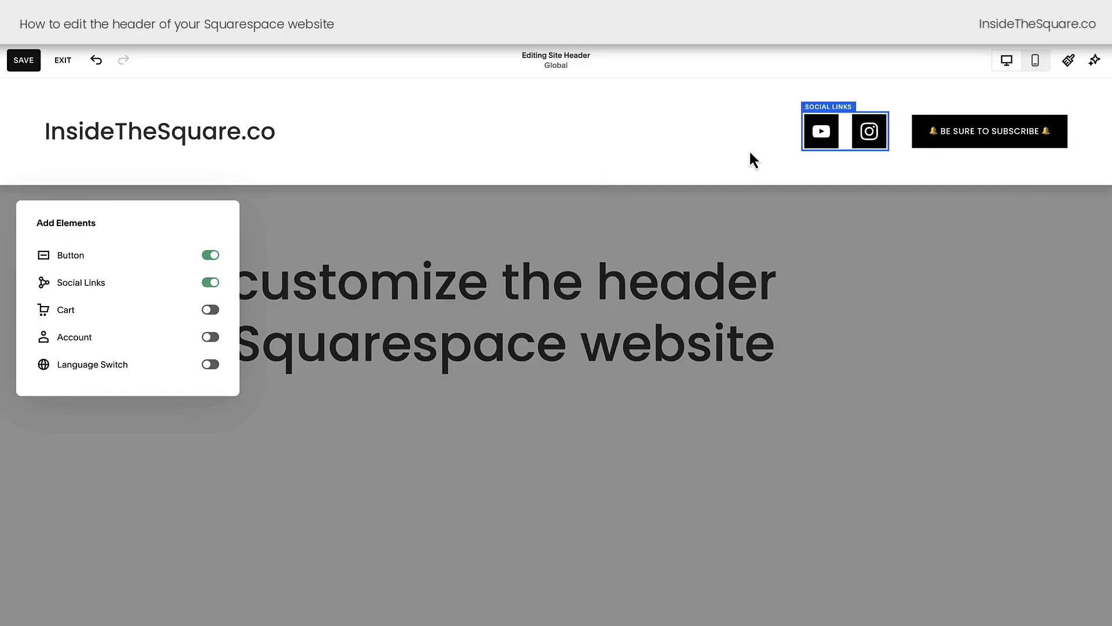
{"action": "left_click", "coordinate": [850, 135]}
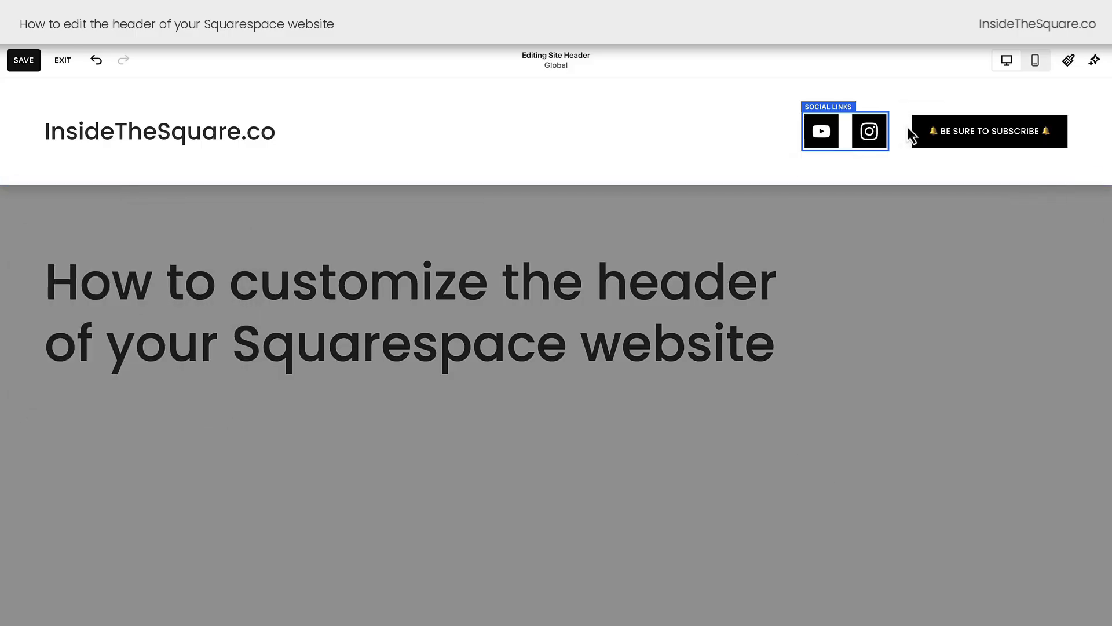
{"action": "left_click", "coordinate": [906, 126]}
{"action": "left_click", "coordinate": [873, 291]}
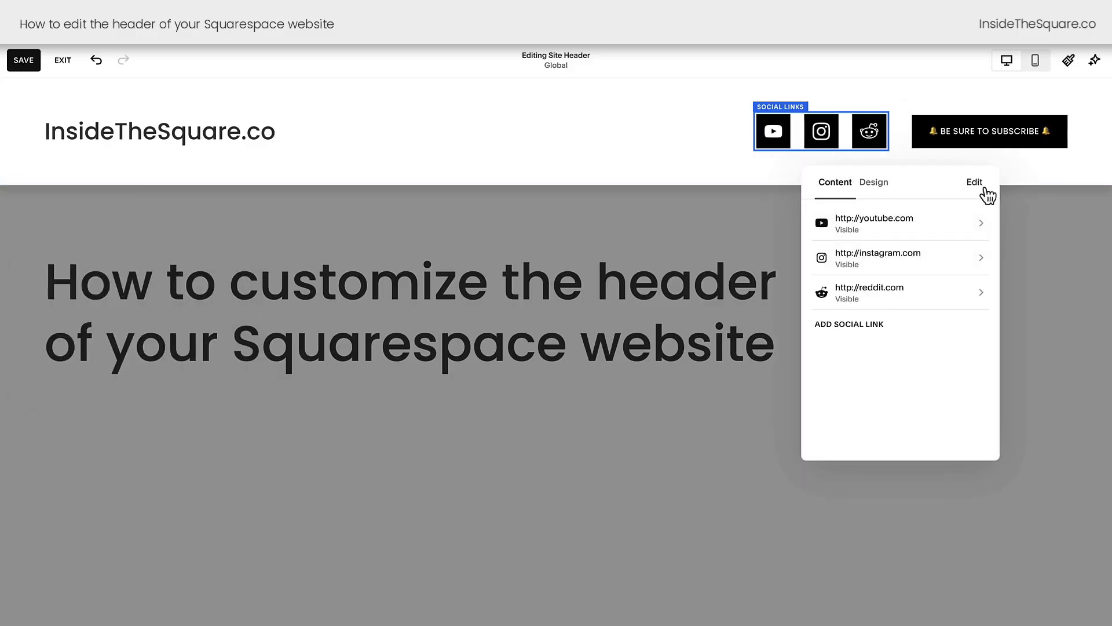
Delete the reddit.com social link and reorder the list so instagram.com comes before youtube.com.
{"action": "left_click", "coordinate": [985, 189]}
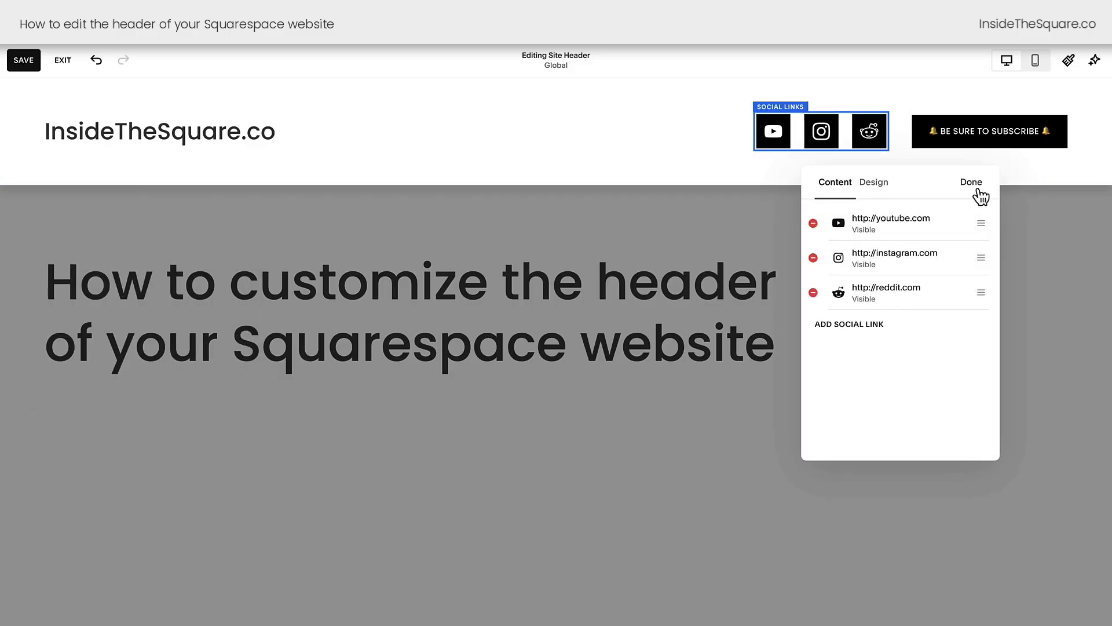
{"action": "left_click", "coordinate": [814, 292]}
{"action": "left_click_drag", "start_coordinate": [982, 257], "coordinate": [962, 285]}
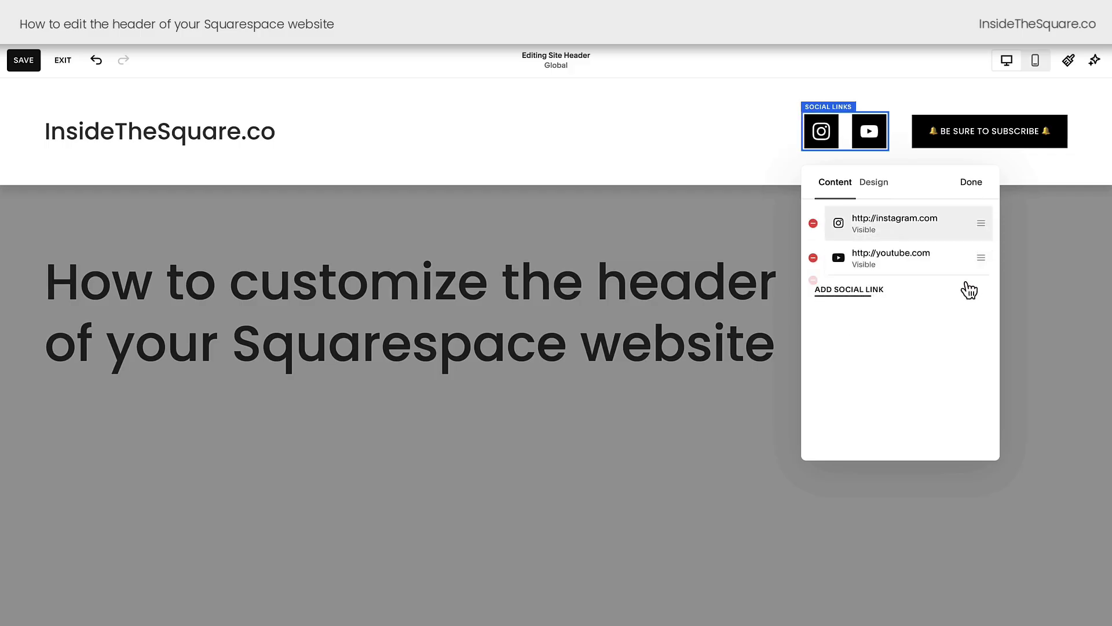
{"action": "left_click", "coordinate": [973, 186]}
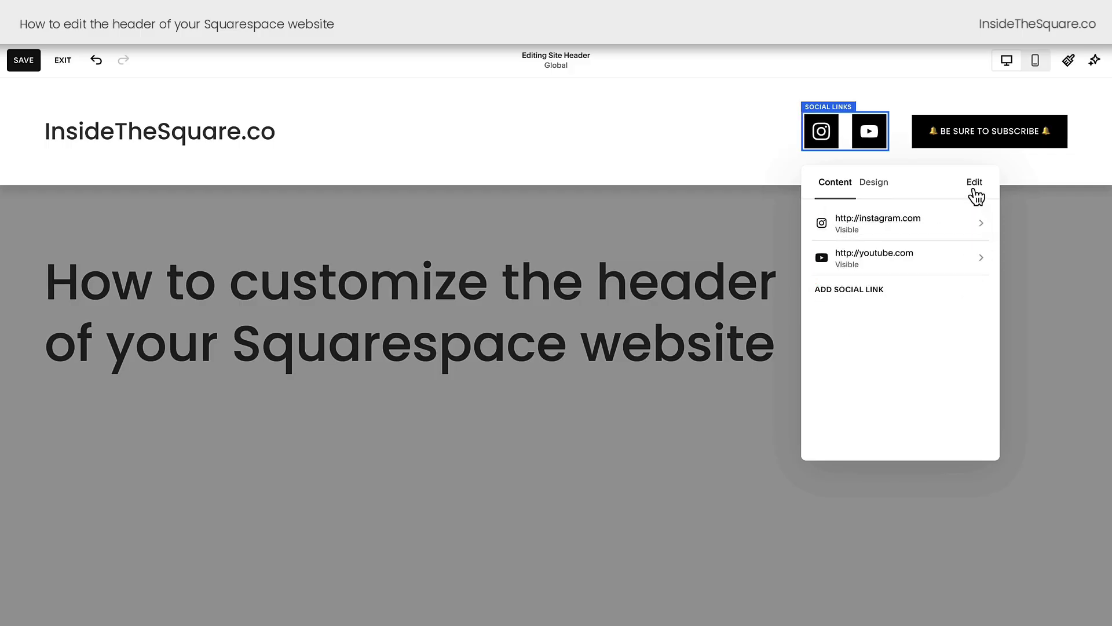
Set the social icon size to 32px and give the icons a circular border.
{"action": "left_click", "coordinate": [875, 188]}
{"action": "mouse_move", "coordinate": [948, 240]}
{"action": "left_mouse_down"}
{"action": "mouse_move", "coordinate": [889, 240]}
{"action": "mouse_move", "coordinate": [930, 240]}
{"action": "left_mouse_up"}
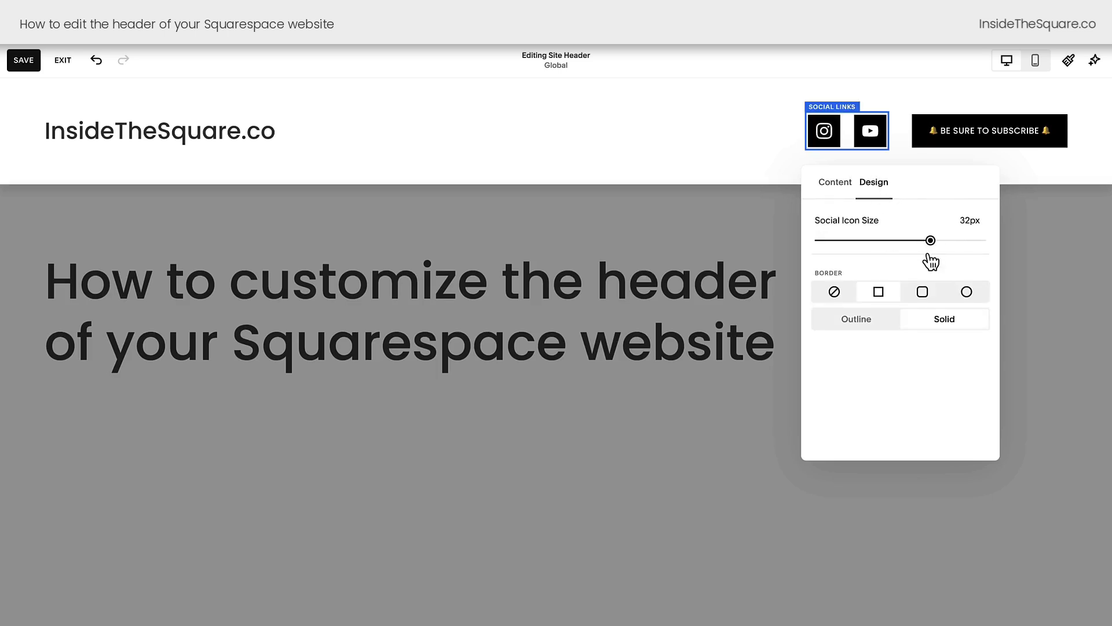
{"action": "left_click", "coordinate": [925, 297]}
{"action": "left_click", "coordinate": [965, 299]}
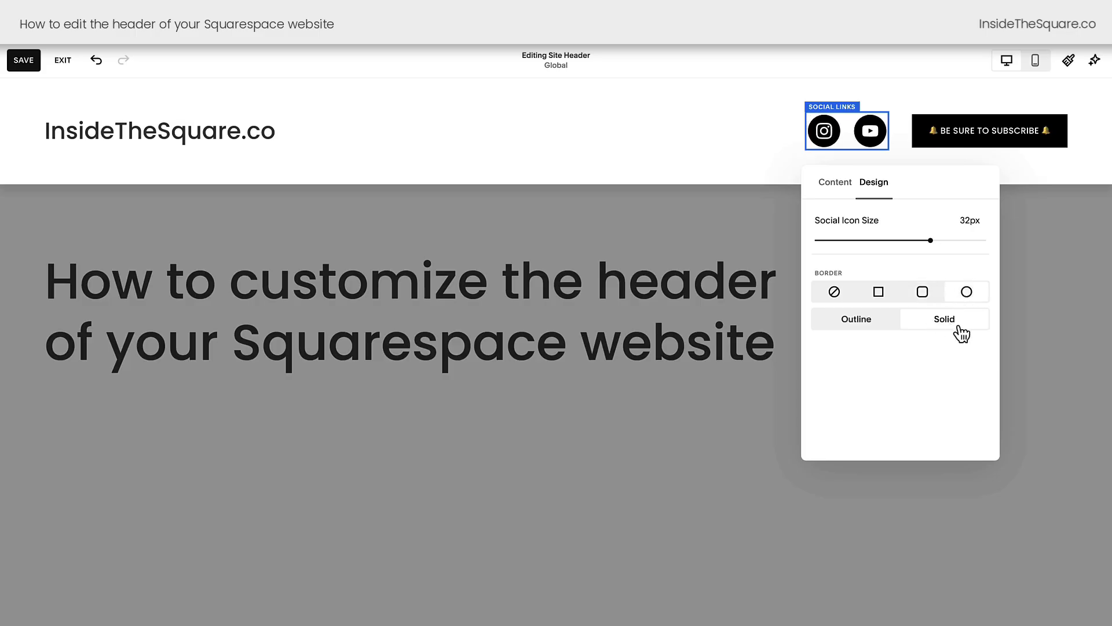
Change the social icons' circular border to Outline with a thickness of 3px and close their settings.
{"action": "left_click", "coordinate": [886, 331]}
{"action": "left_click_drag", "start_coordinate": [899, 368], "coordinate": [943, 366]}
{"action": "left_click", "coordinate": [900, 366]}
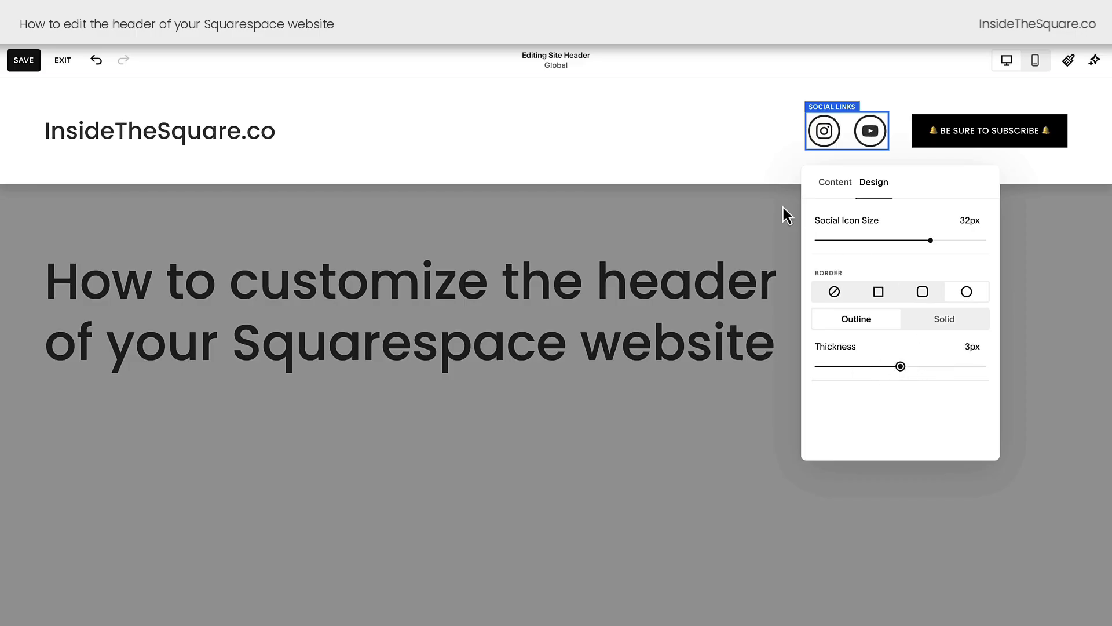
{"action": "left_click", "coordinate": [173, 219]}
Add the Cart element to the header and open its design settings.
{"action": "left_click", "coordinate": [86, 220]}
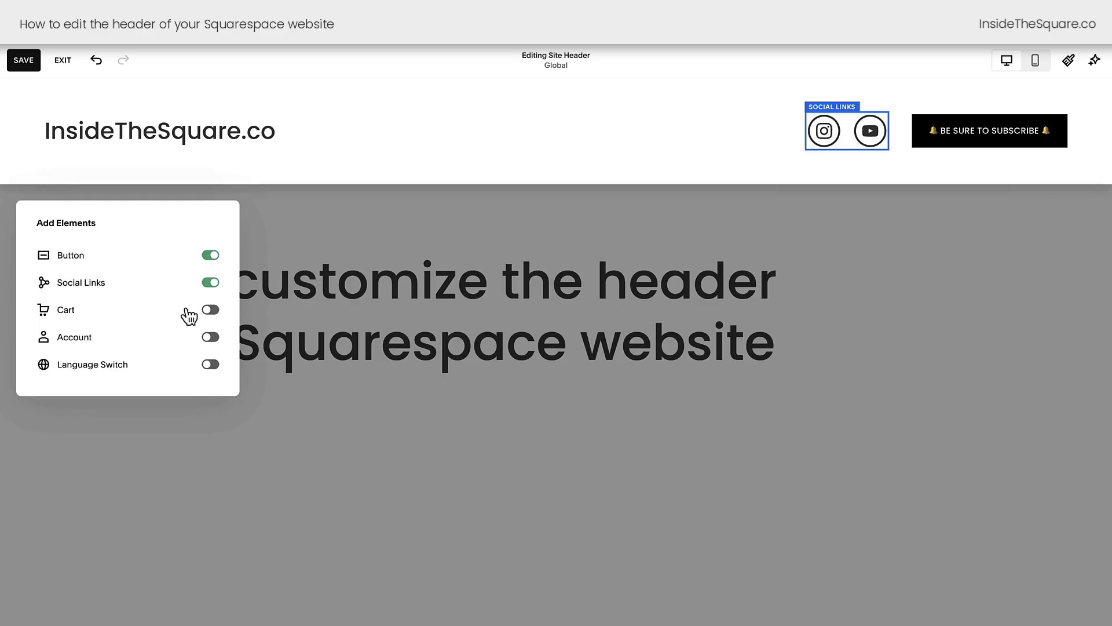
{"action": "left_click", "coordinate": [218, 315]}
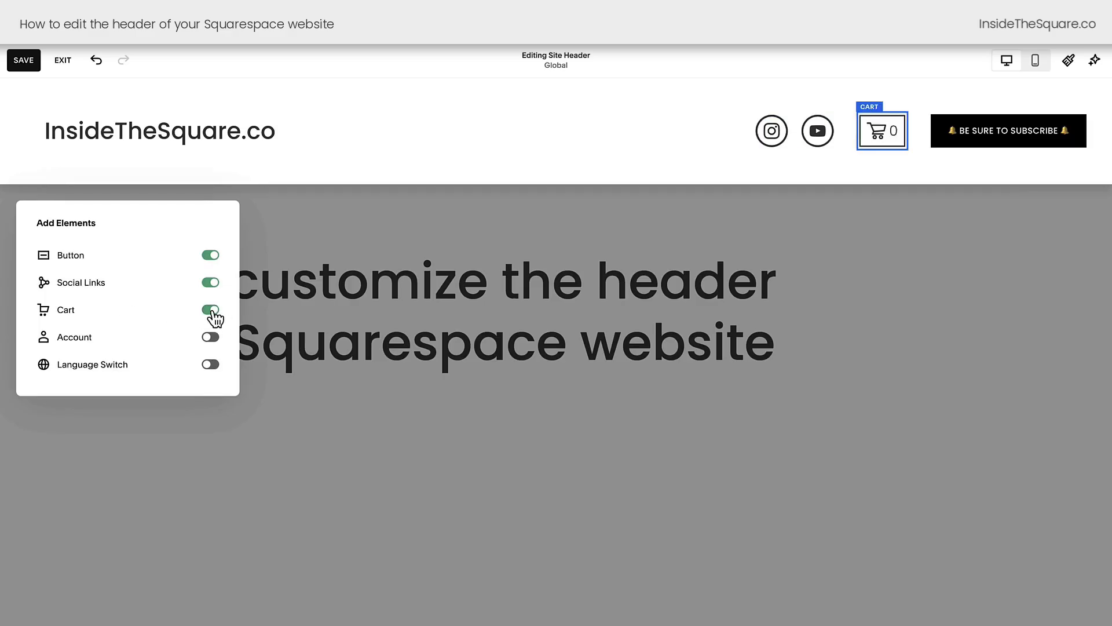
{"action": "left_click", "coordinate": [869, 137]}
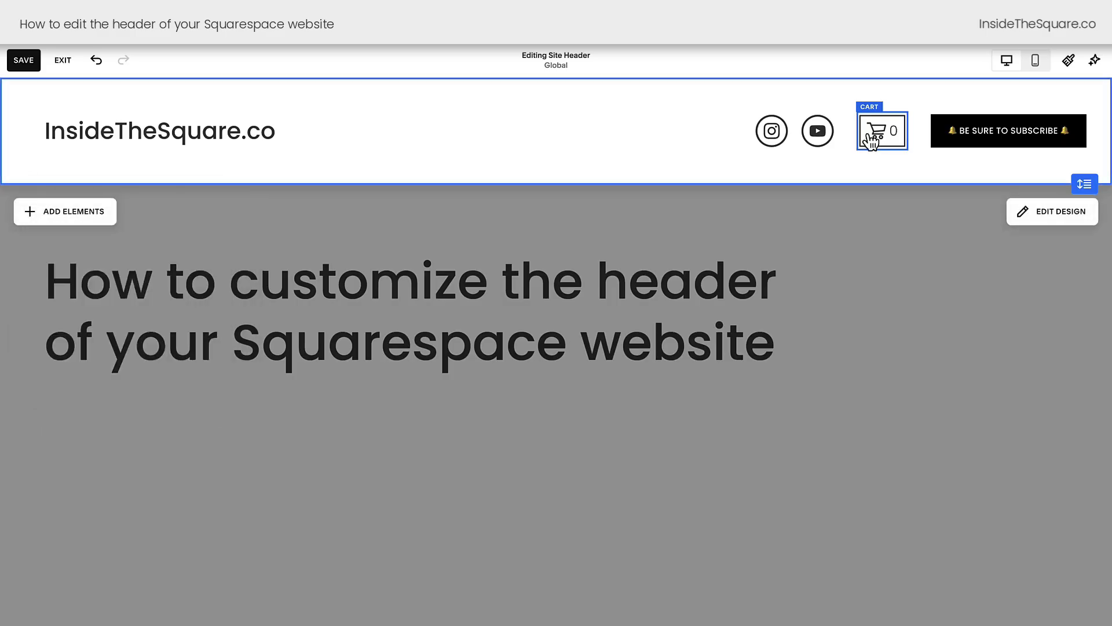
{"action": "left_click", "coordinate": [927, 126]}
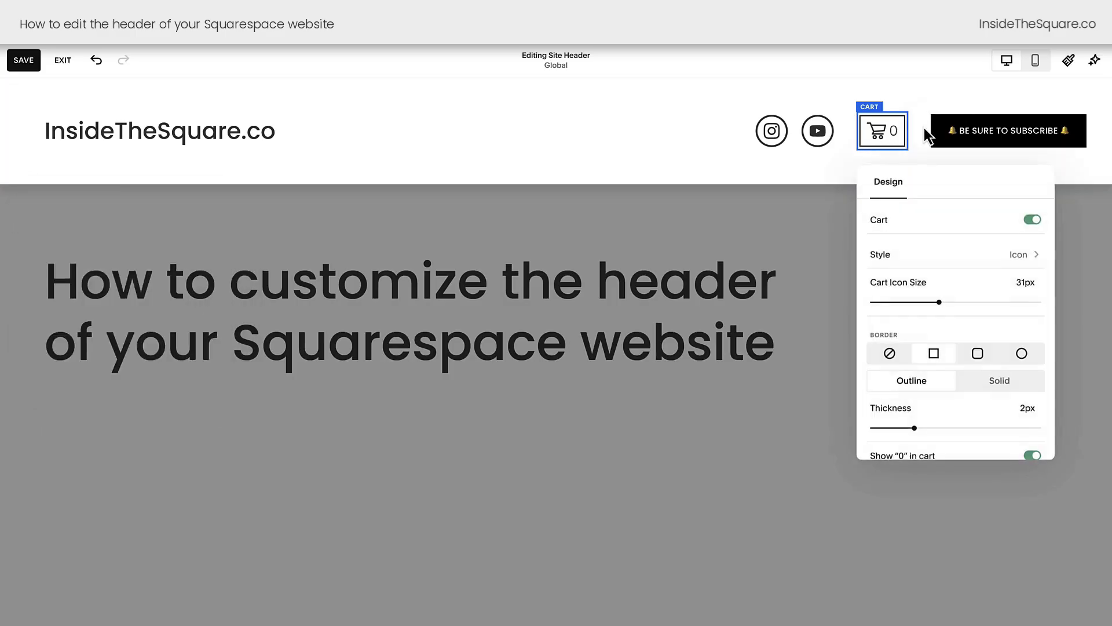
Try the Text style for the header cart with the wording "Shopping Cart".
{"action": "scroll", "coordinate": [961, 232], "scroll_direction": "down", "scroll_amount": 1}
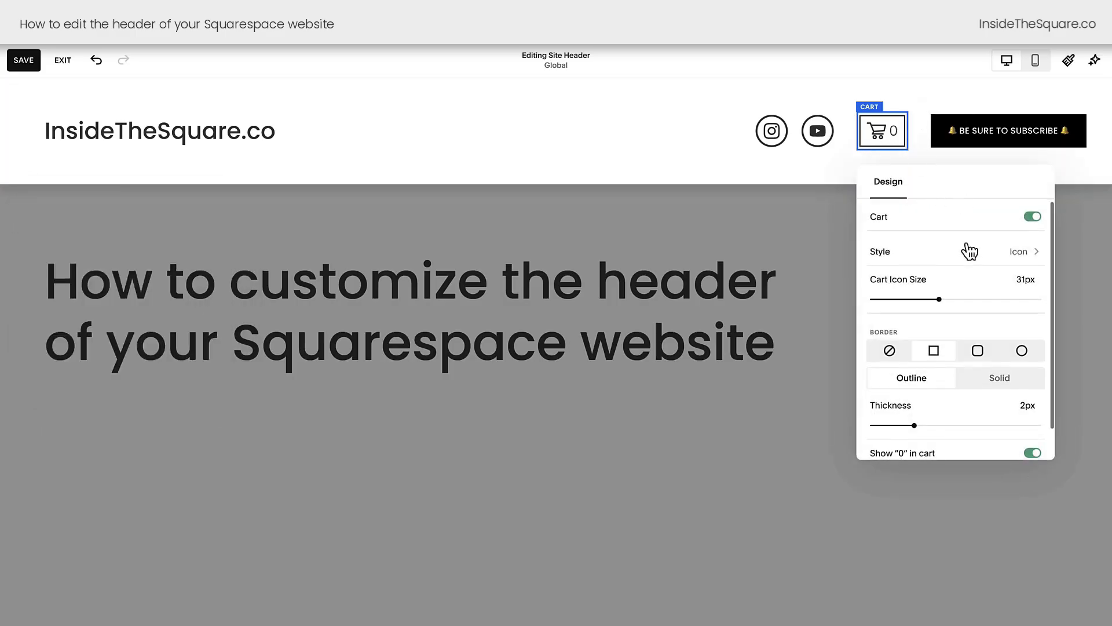
{"action": "left_click", "coordinate": [962, 257]}
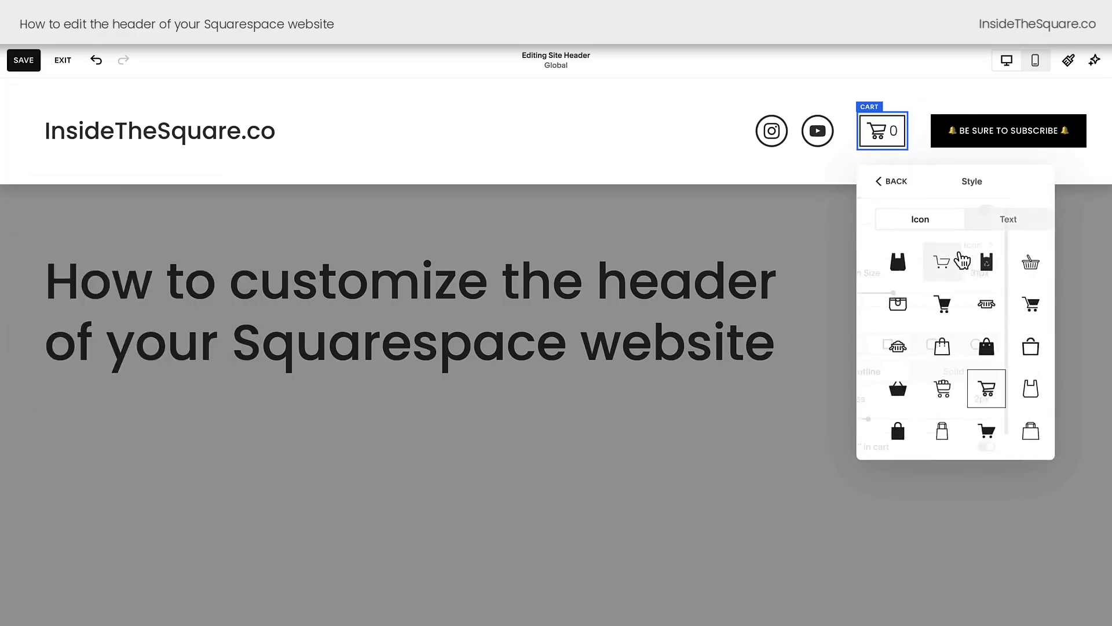
{"action": "left_click", "coordinate": [983, 229]}
{"action": "left_click_drag", "start_coordinate": [1015, 245], "coordinate": [1051, 254]}
{"action": "key", "text": "Left"}
{"action": "type", "text": "Shop"}
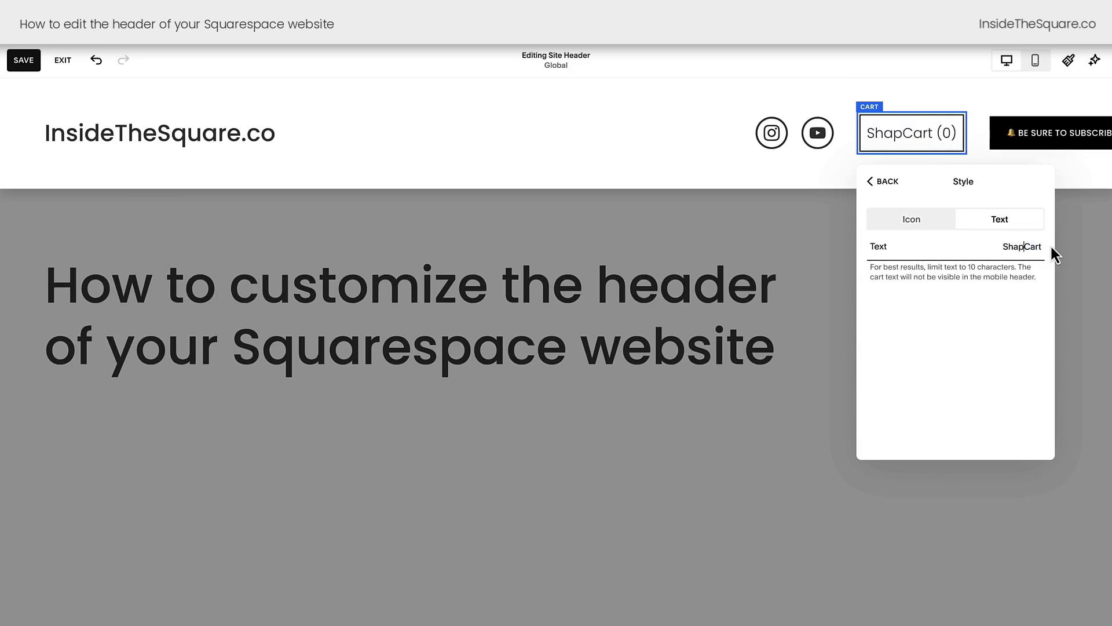
{"action": "key", "text": "BackSpace"}
{"action": "key", "text": "BackSpace"}
{"action": "type", "text": "a"}
{"action": "key", "text": "BackSpace"}
{"action": "type", "text": "opping"}
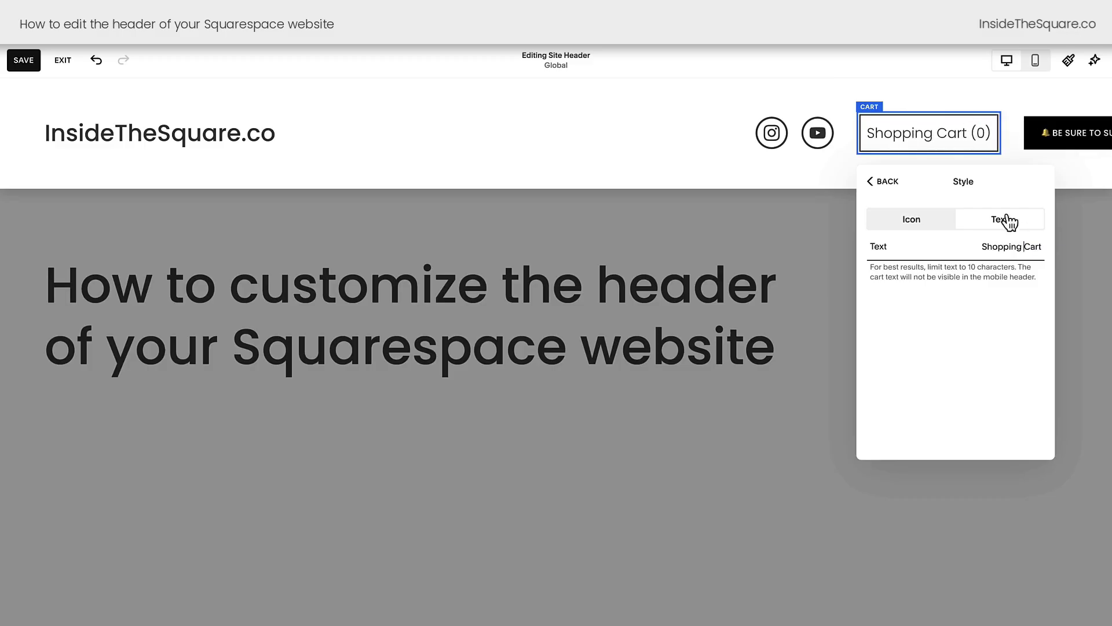
Set the cart style to Icon and choose the filled shopping cart at the end of the second icon row.
{"action": "left_click", "coordinate": [933, 226]}
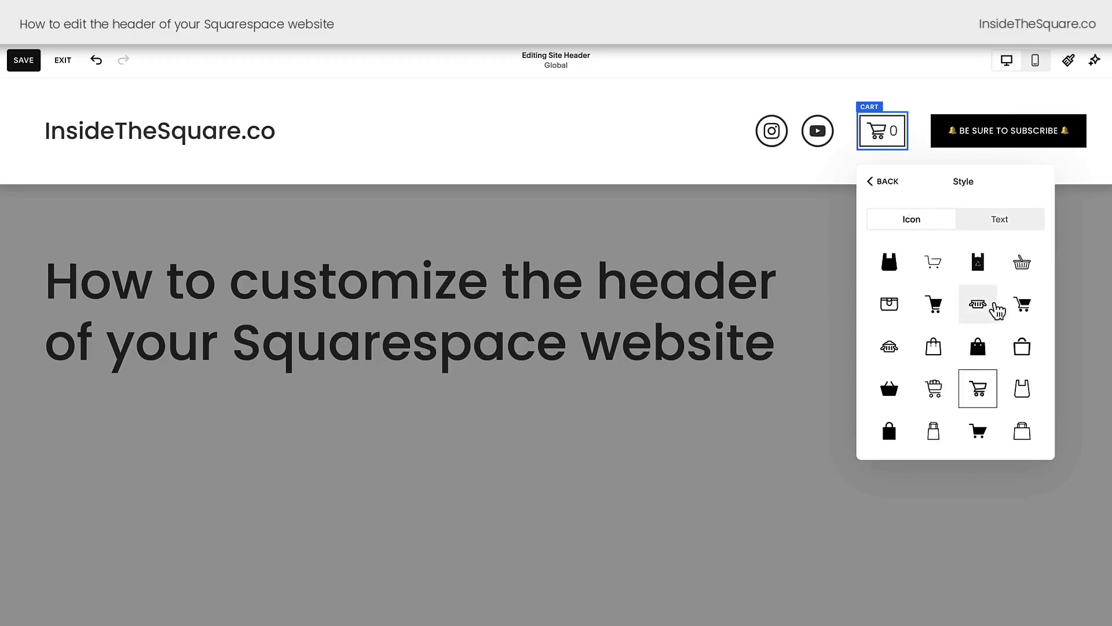
{"action": "left_click", "coordinate": [979, 347]}
{"action": "left_click", "coordinate": [1024, 303]}
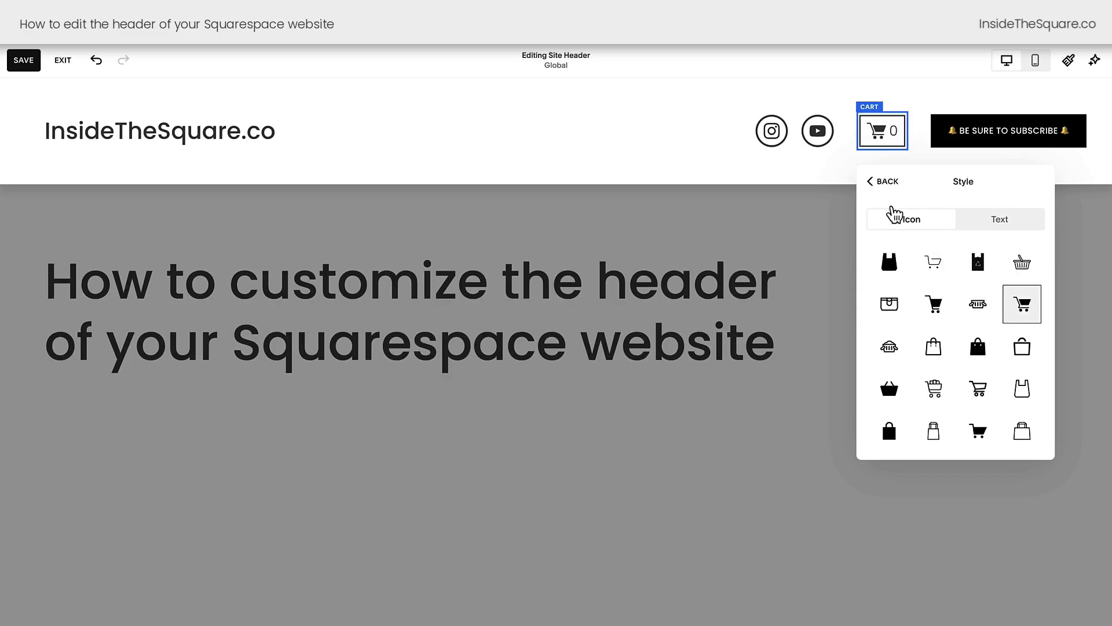
{"action": "left_click", "coordinate": [875, 182]}
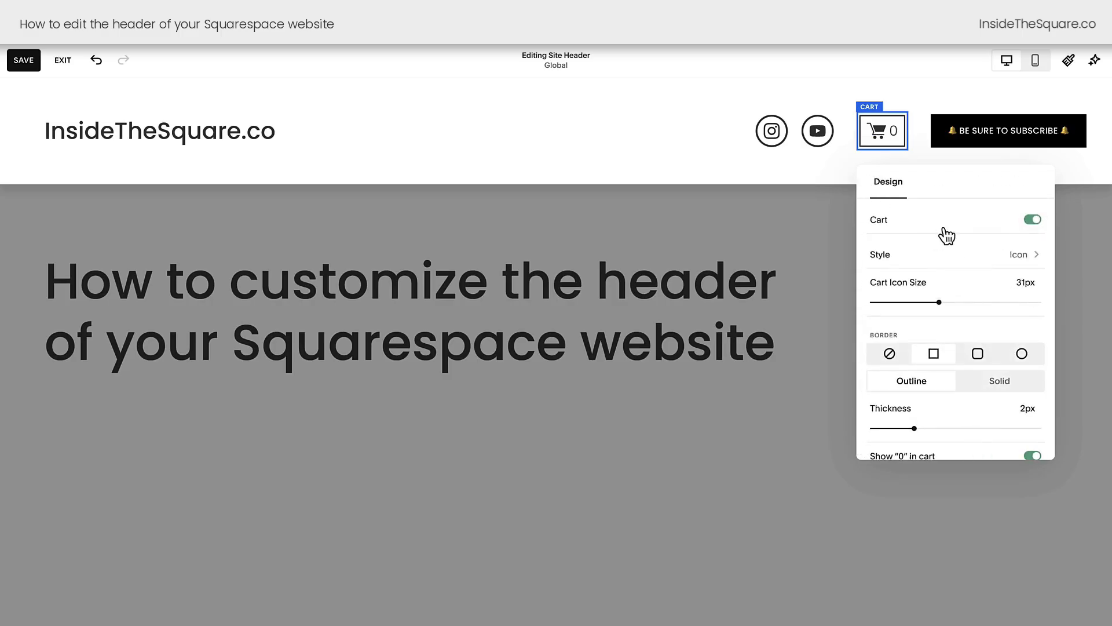
Set the cart icon size to 30px and give the cart a solid circular border.
{"action": "mouse_move", "coordinate": [939, 302]}
{"action": "left_mouse_down"}
{"action": "mouse_move", "coordinate": [902, 302]}
{"action": "mouse_move", "coordinate": [928, 301]}
{"action": "left_mouse_up"}
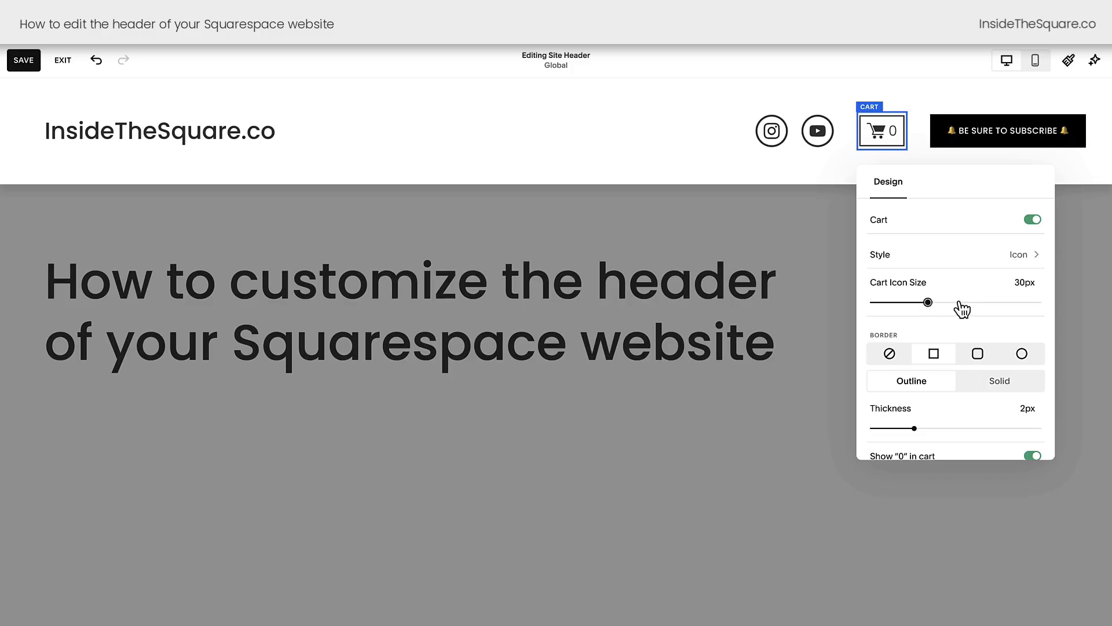
{"action": "scroll", "coordinate": [969, 310], "scroll_direction": "down", "scroll_amount": 1}
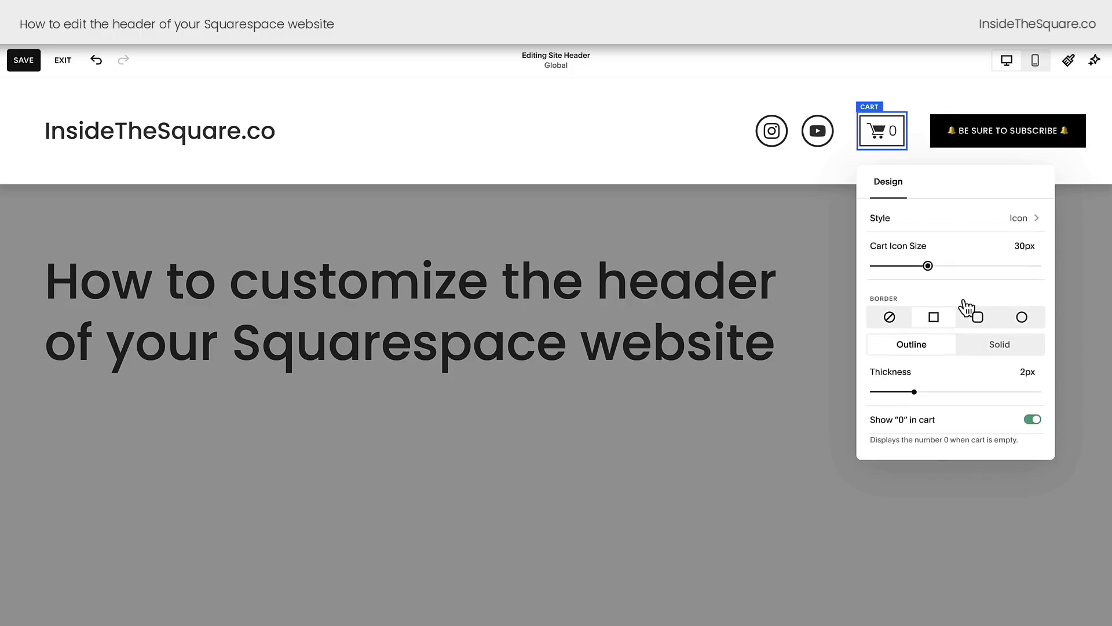
{"action": "left_click", "coordinate": [977, 321]}
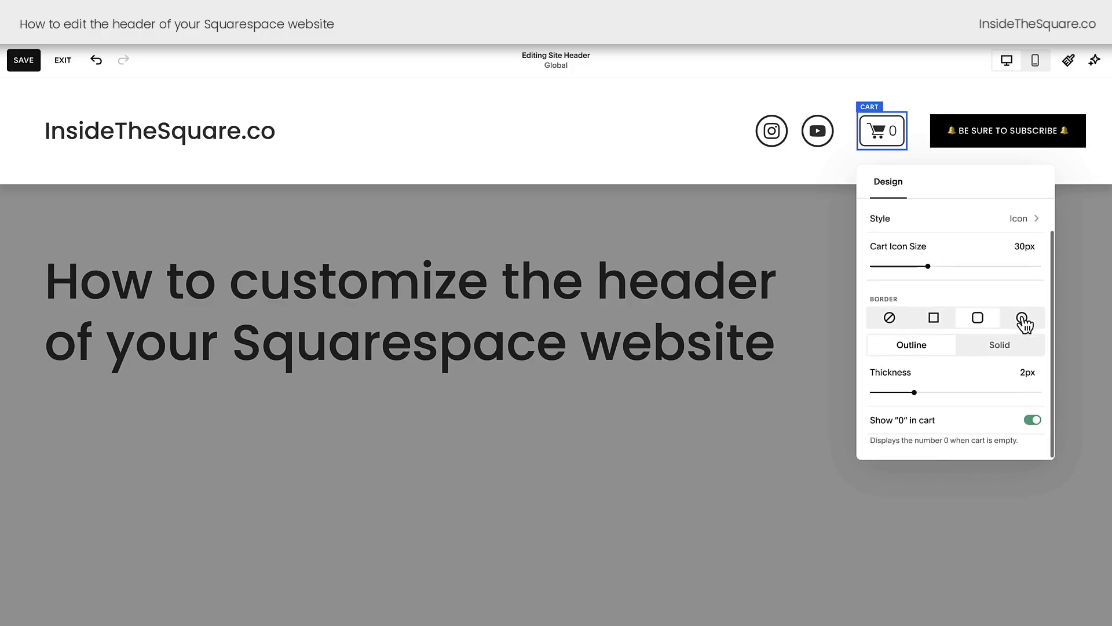
{"action": "left_click", "coordinate": [1024, 318]}
{"action": "left_click_drag", "start_coordinate": [937, 388], "coordinate": [915, 390]}
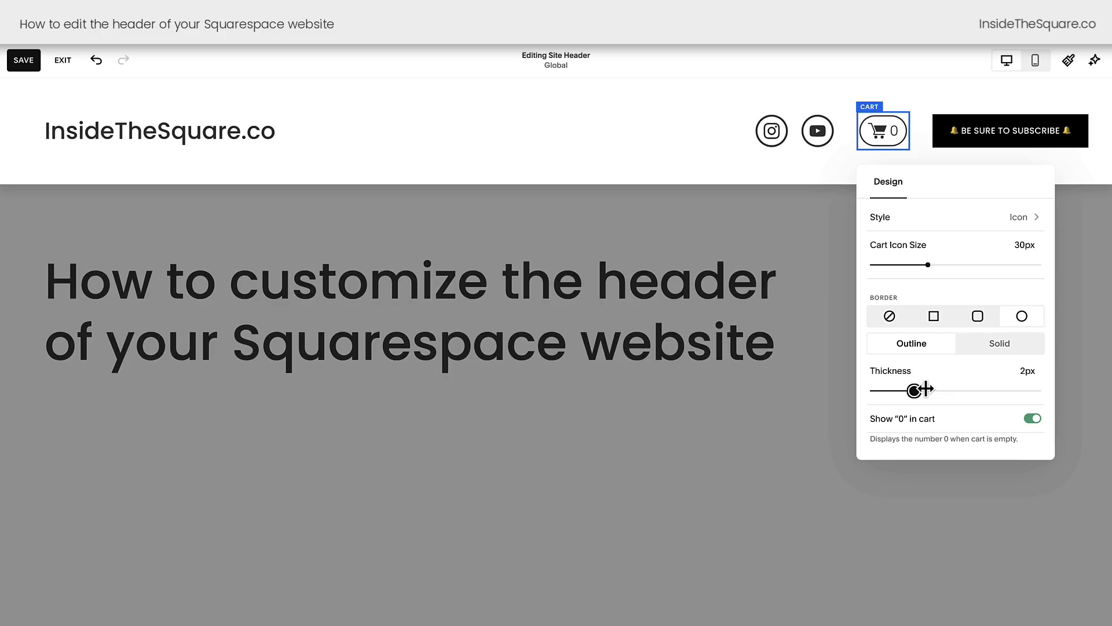
{"action": "left_click", "coordinate": [1000, 345]}
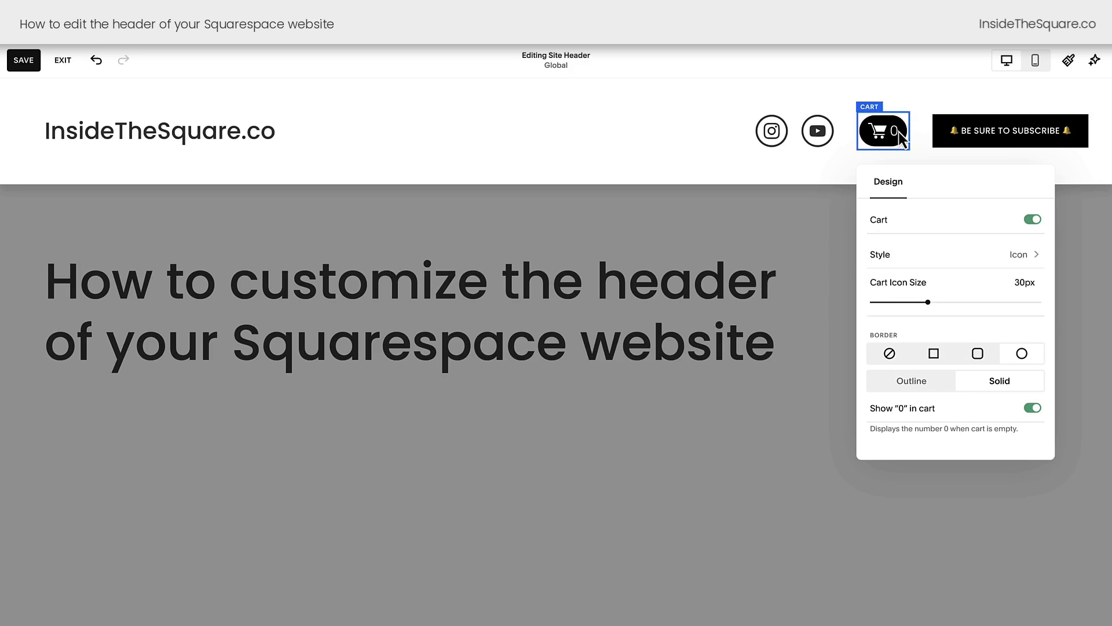
Try hiding the "0" in the empty cart, turn it back on and close the cart settings.
{"action": "left_click", "coordinate": [1032, 409]}
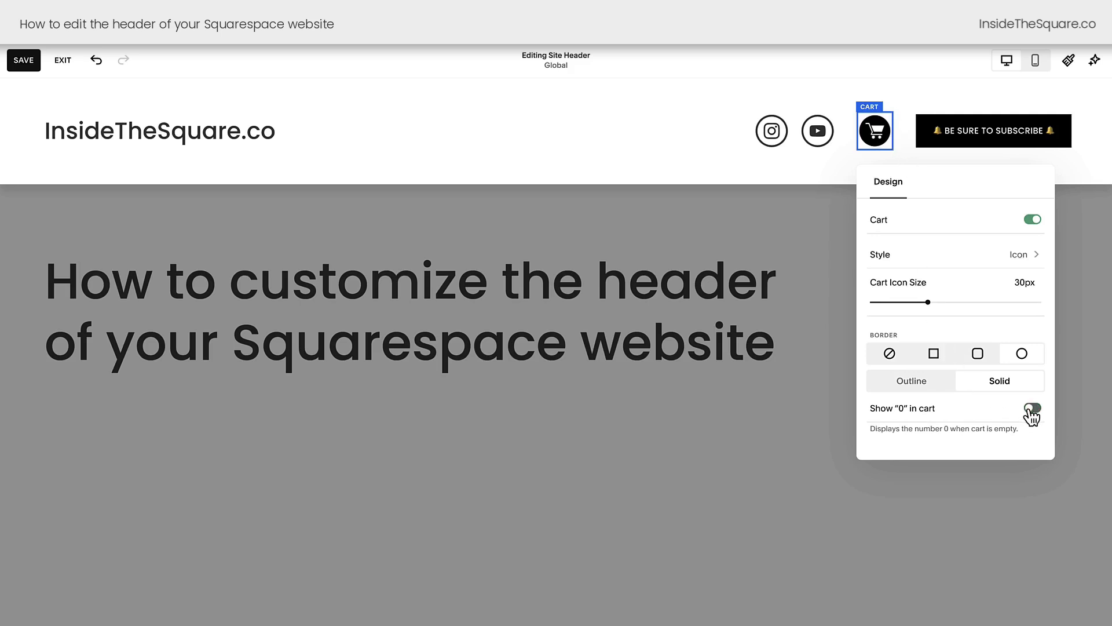
{"action": "left_click", "coordinate": [1032, 409]}
{"action": "left_click", "coordinate": [421, 165]}
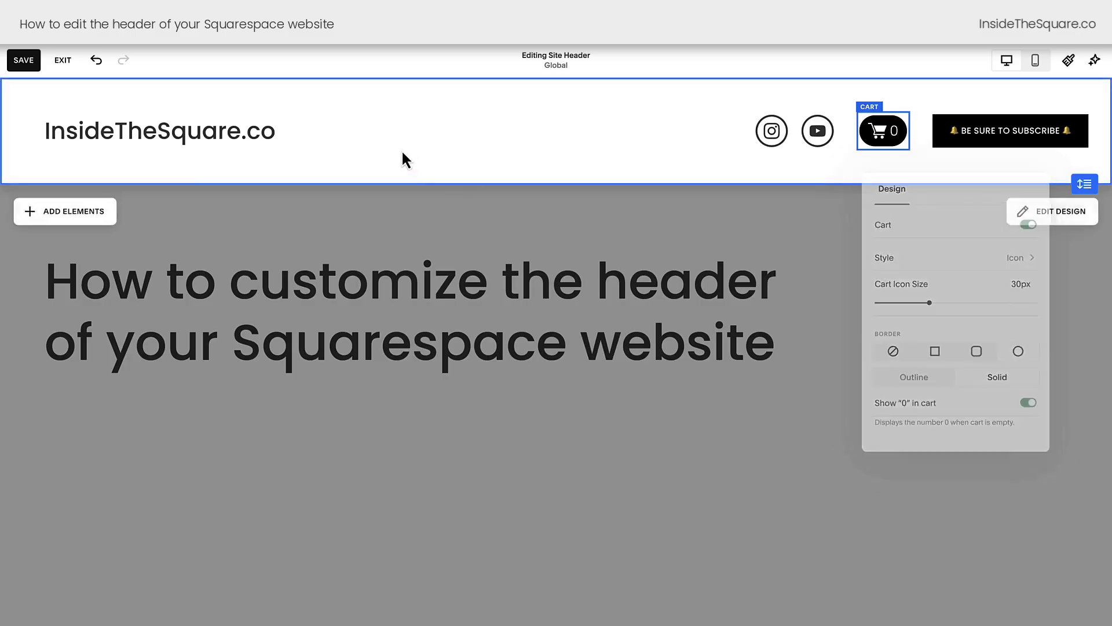
Check what the Account and Language Switch header elements require and close both dialogs without enabling anything.
{"action": "left_click", "coordinate": [95, 220]}
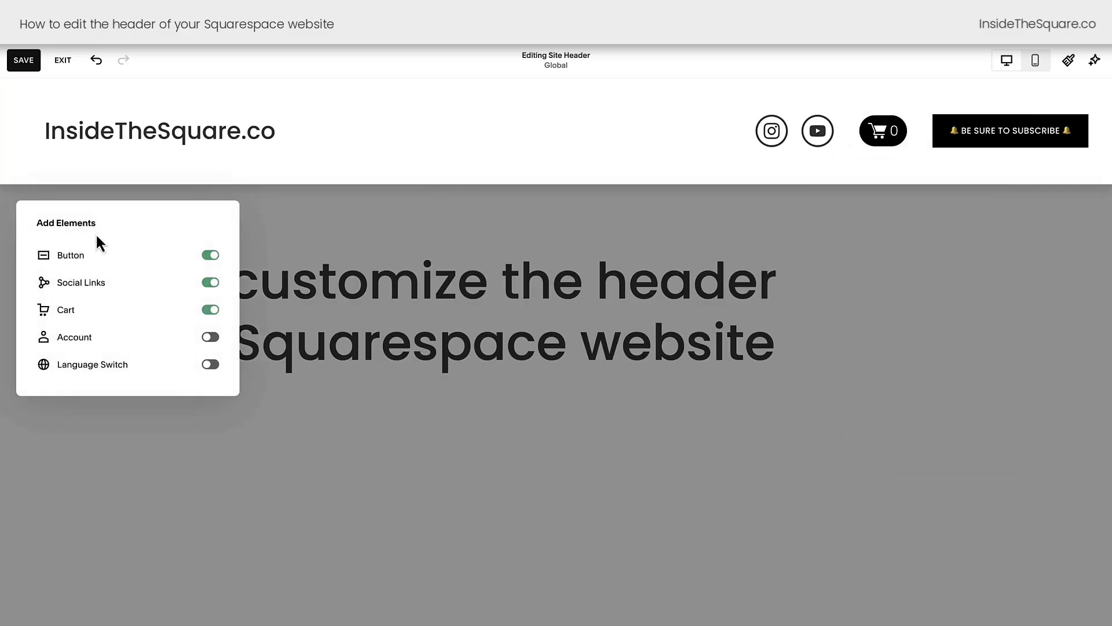
{"action": "left_click", "coordinate": [214, 341]}
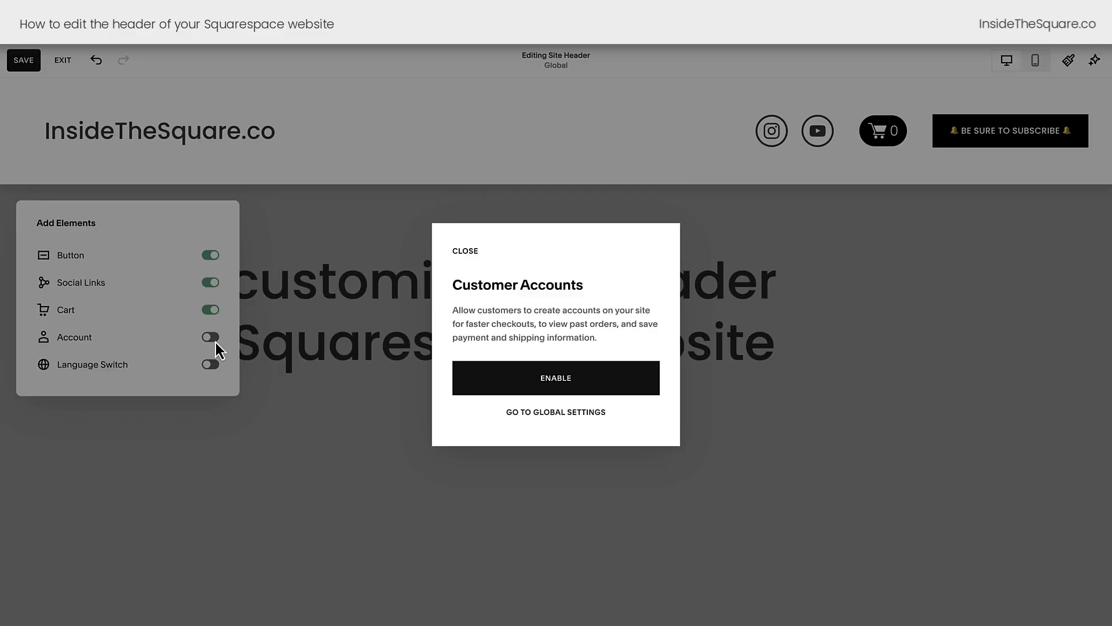
{"action": "left_click", "coordinate": [464, 252]}
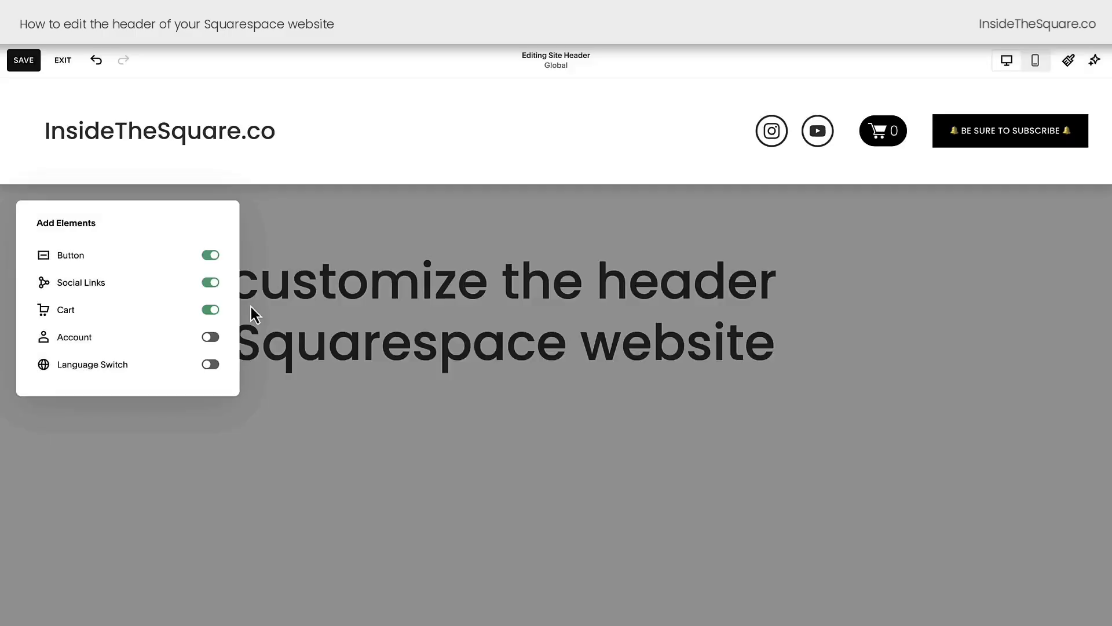
{"action": "left_click", "coordinate": [218, 365]}
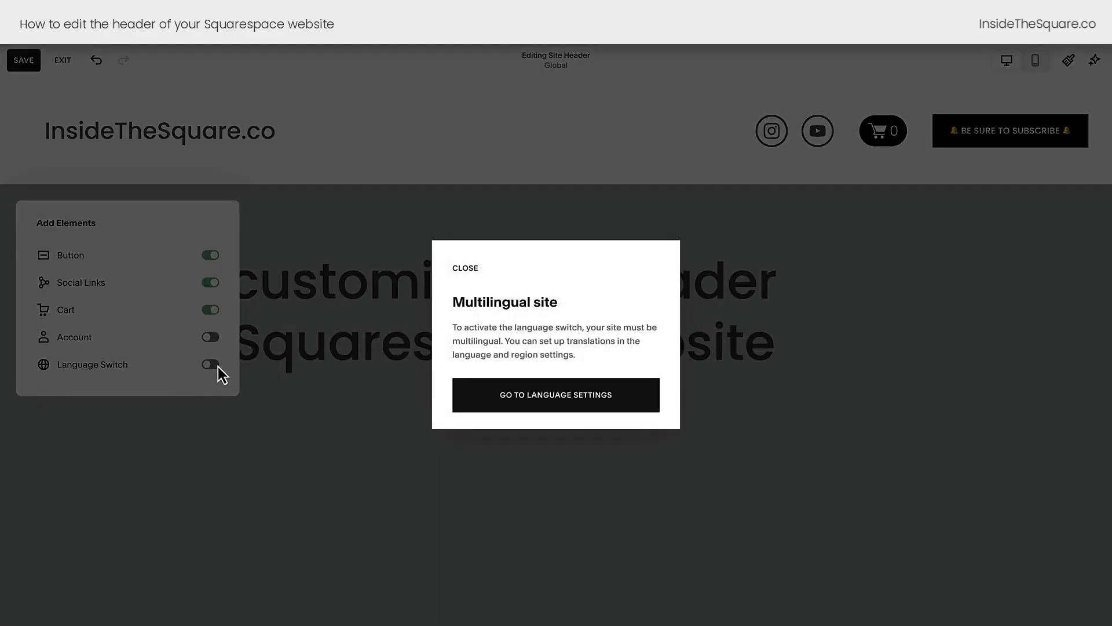
{"action": "left_click", "coordinate": [467, 270]}
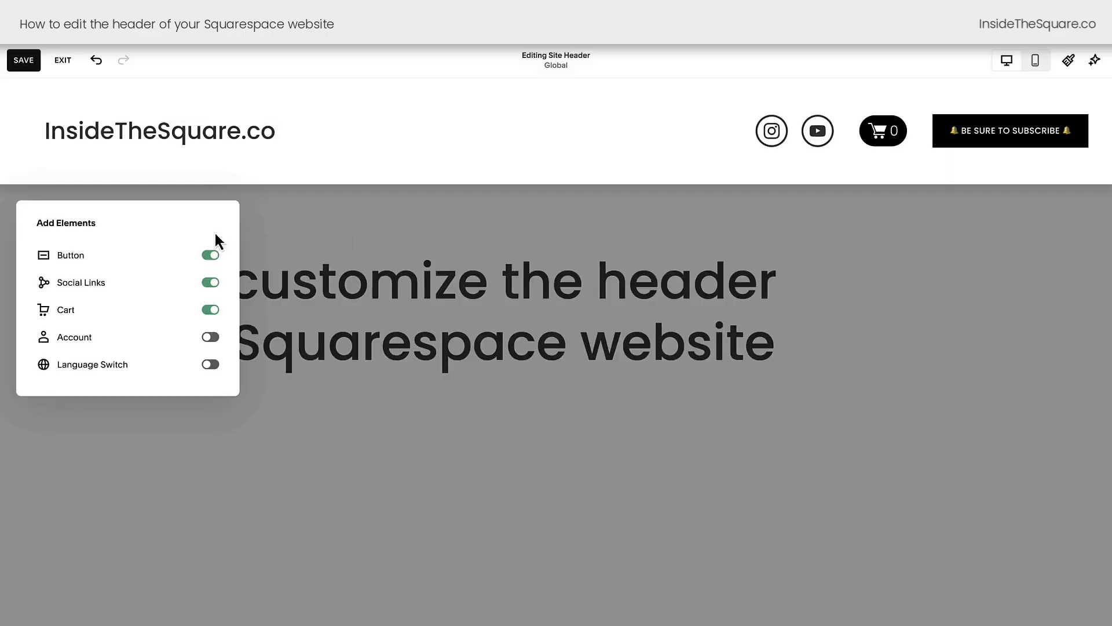
{"action": "left_click", "coordinate": [210, 309]}
{"action": "left_click", "coordinate": [210, 282]}
{"action": "key", "text": "ctrl+z"}
{"action": "key", "text": "ctrl+z"}
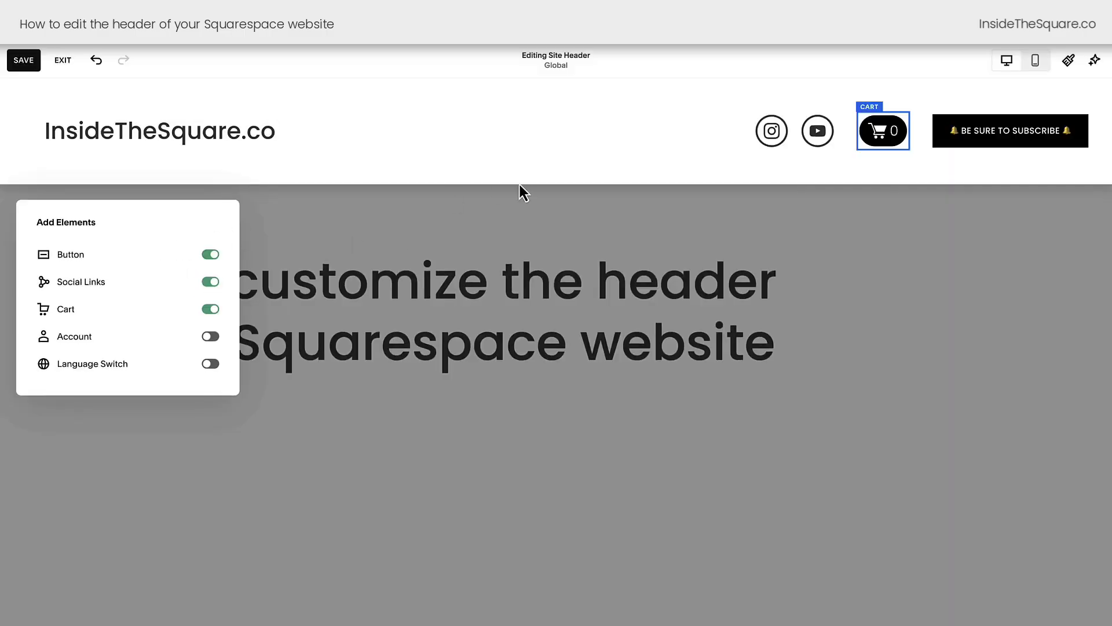
{"action": "left_click", "coordinate": [539, 174]}
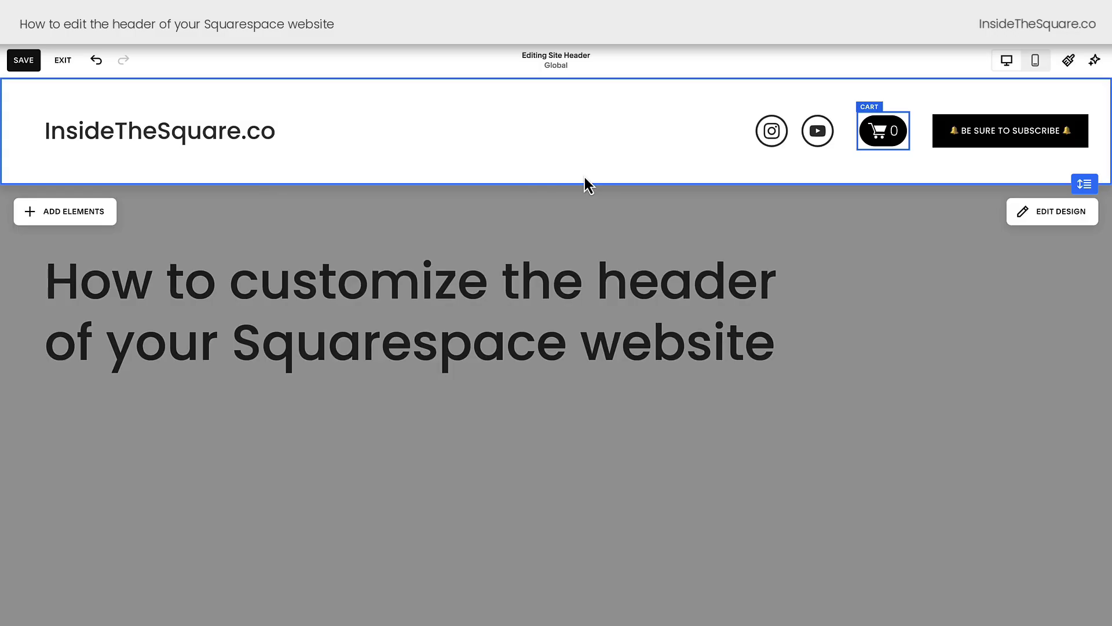
Change the header layout to place the navigation links beside the logo, and save and exit the header editor.
{"action": "left_click", "coordinate": [1035, 225]}
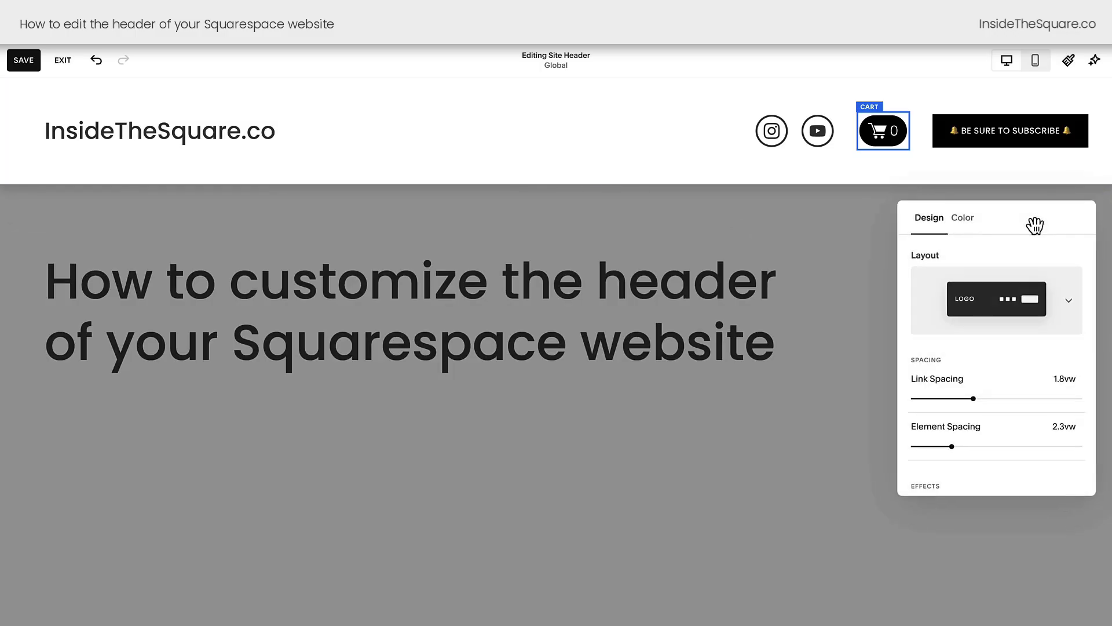
{"action": "left_click", "coordinate": [1042, 307]}
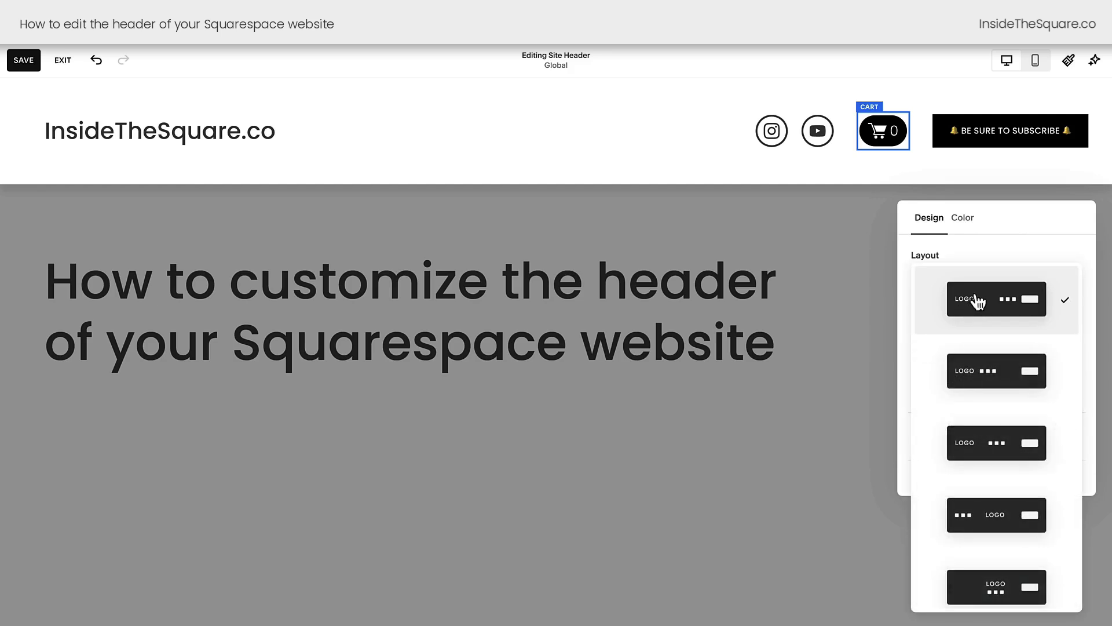
{"action": "left_click", "coordinate": [1017, 388]}
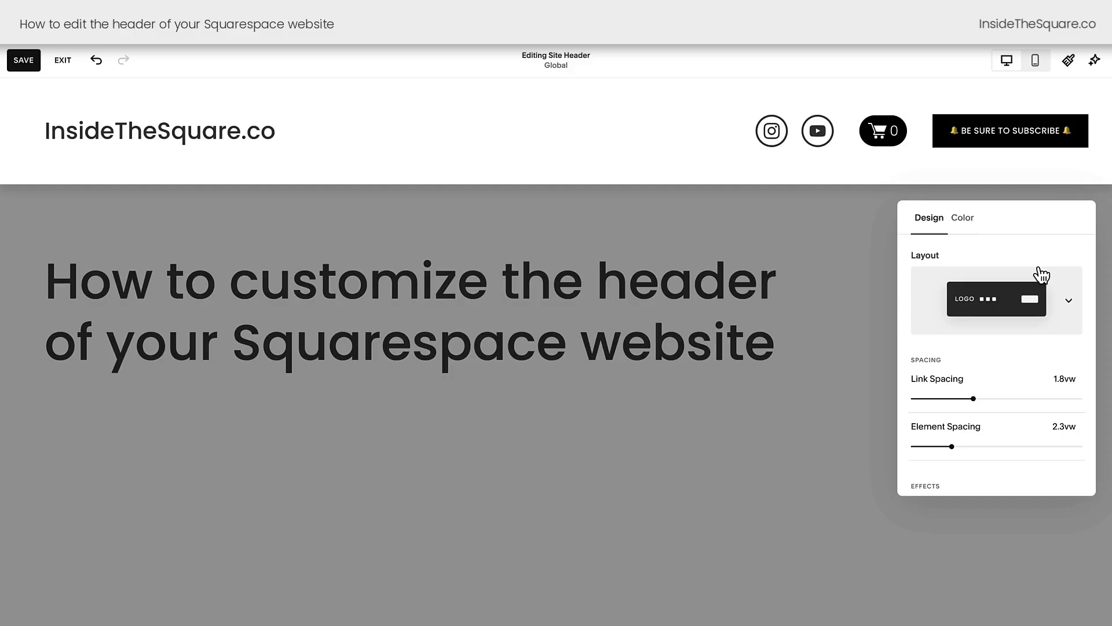
{"action": "left_click", "coordinate": [62, 60]}
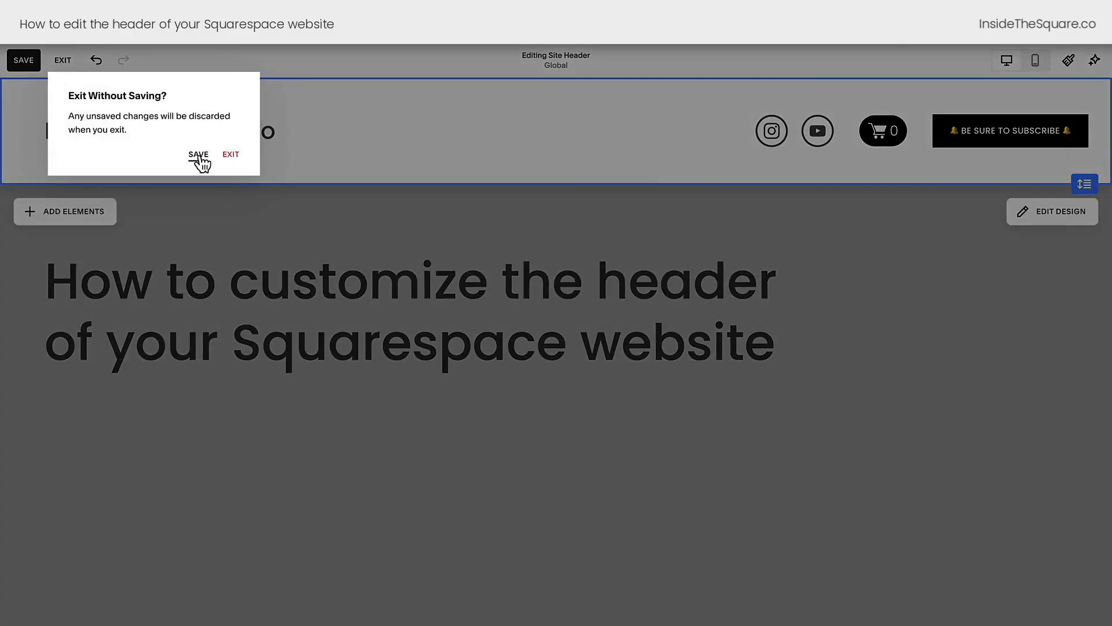
{"action": "left_click", "coordinate": [199, 156]}
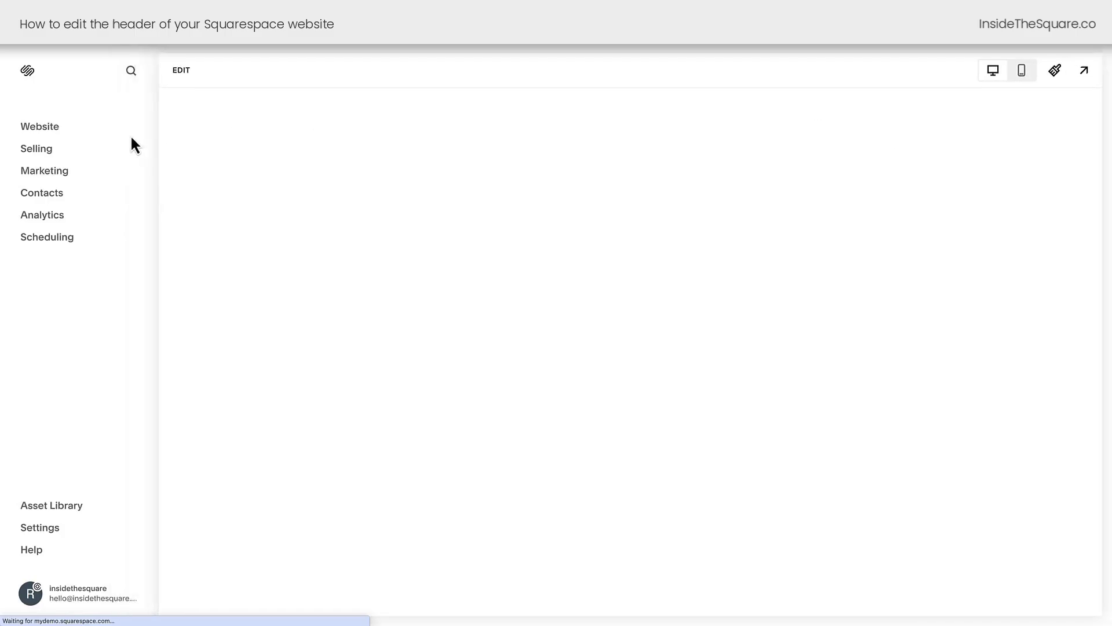
Add a blank page named "One" to the site's Main Navigation.
{"action": "left_click", "coordinate": [51, 128]}
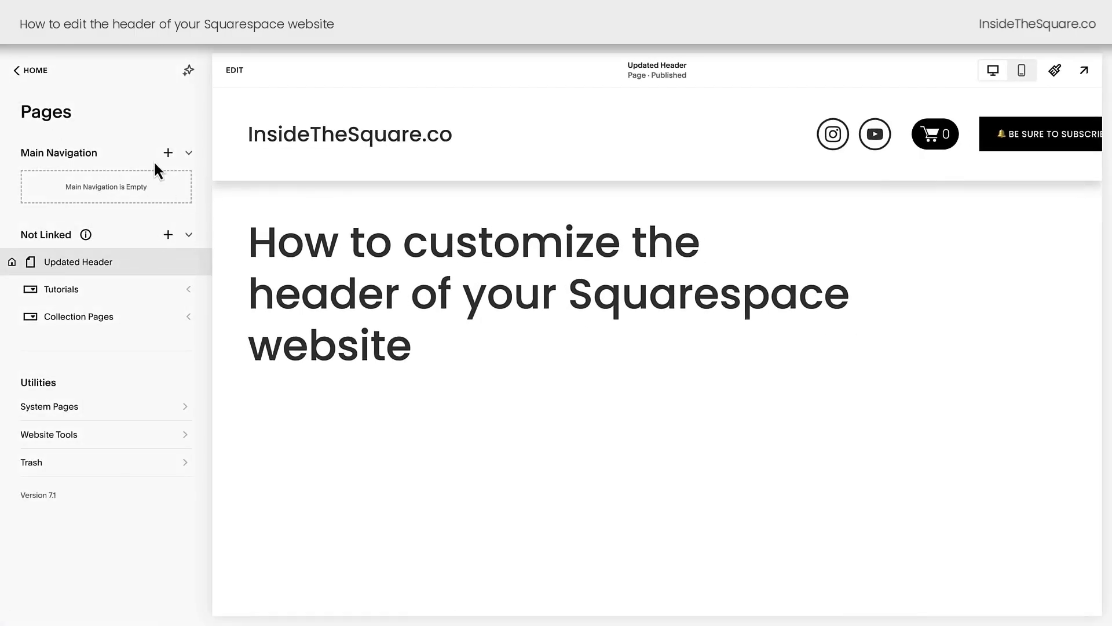
{"action": "left_click", "coordinate": [167, 154]}
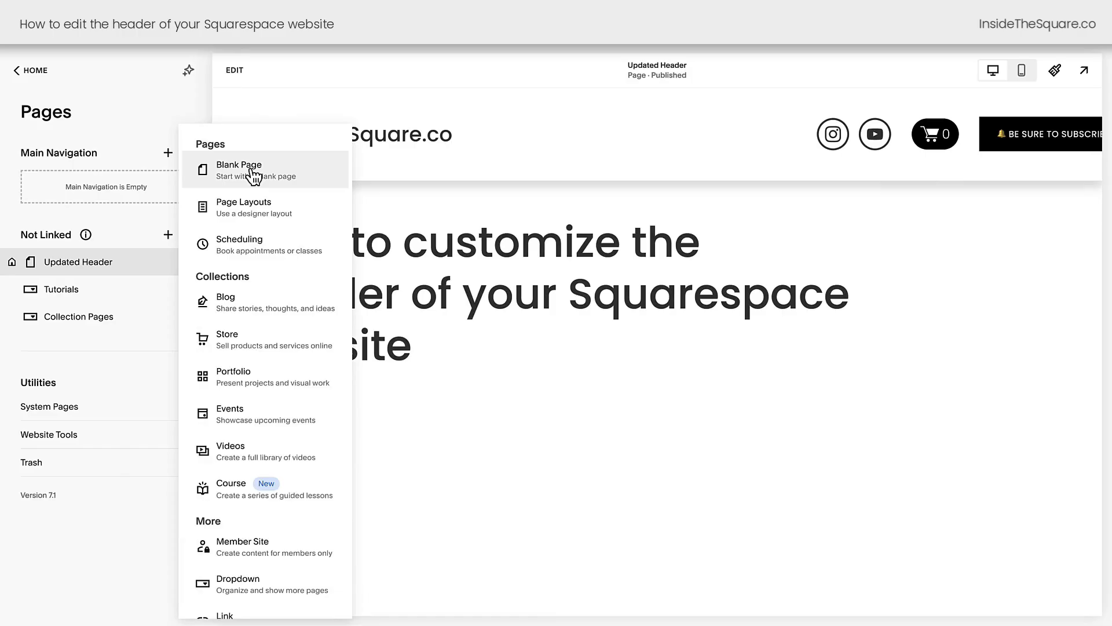
{"action": "left_click", "coordinate": [253, 106]}
{"action": "type", "text": "O"}
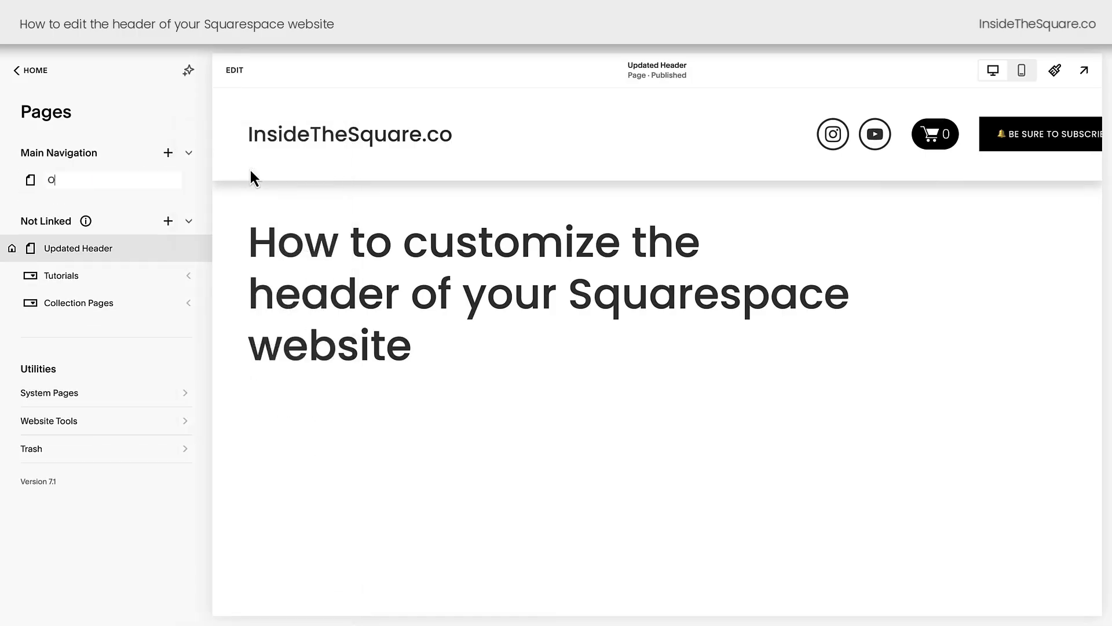
{"action": "key", "text": "Return"}
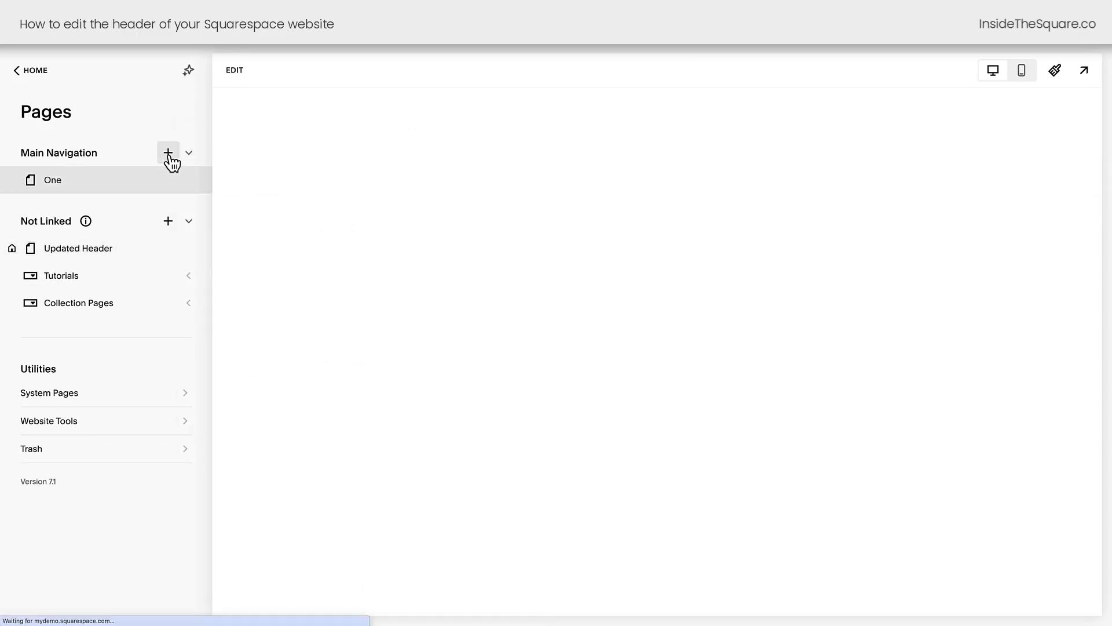
Add a blank page named "Two" to the Main Navigation and move page "One" above it.
{"action": "left_click", "coordinate": [168, 154]}
{"action": "left_click", "coordinate": [257, 177]}
{"action": "type", "text": "Two"}
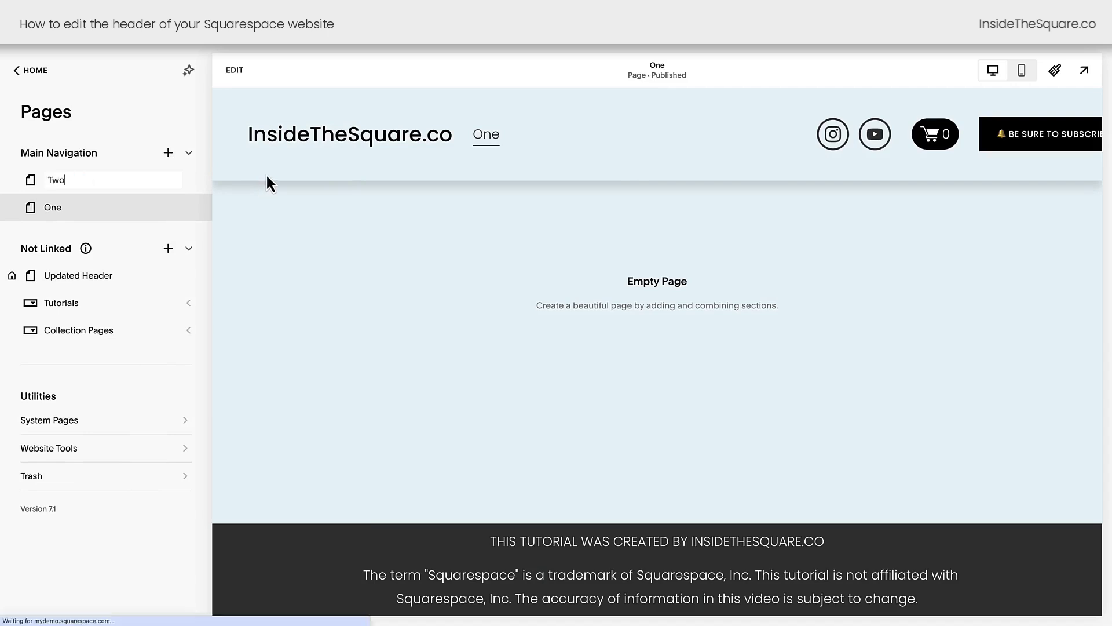
{"action": "key", "text": "Return"}
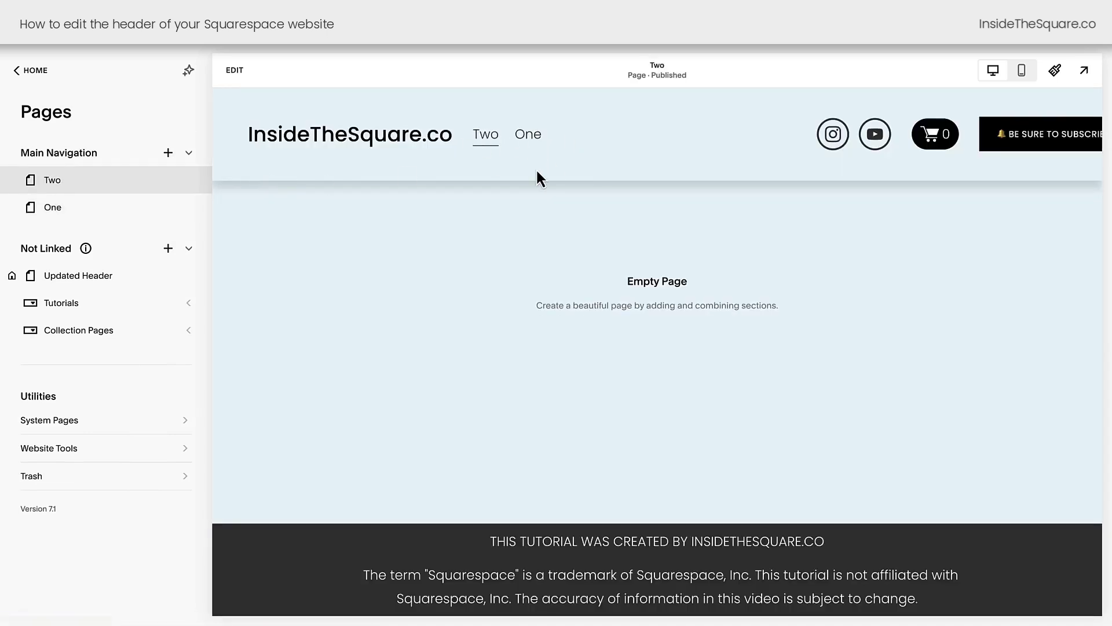
{"action": "left_click_drag", "start_coordinate": [110, 214], "coordinate": [112, 179]}
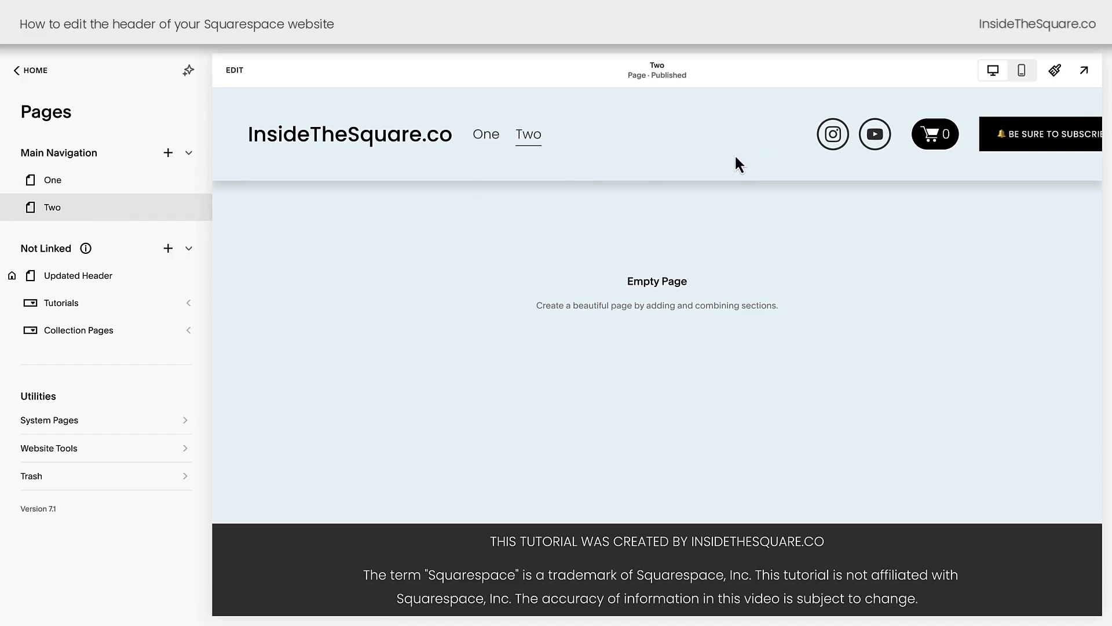
Open the Updated Header page for editing and bring up the site header's design settings.
{"action": "left_click", "coordinate": [114, 278]}
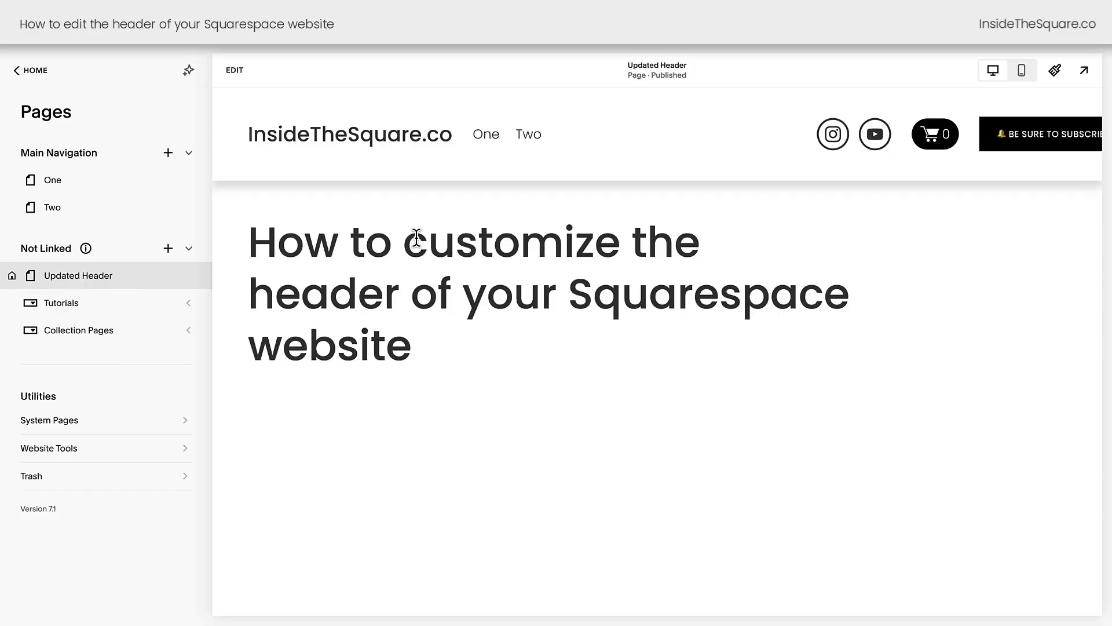
{"action": "left_click", "coordinate": [234, 72]}
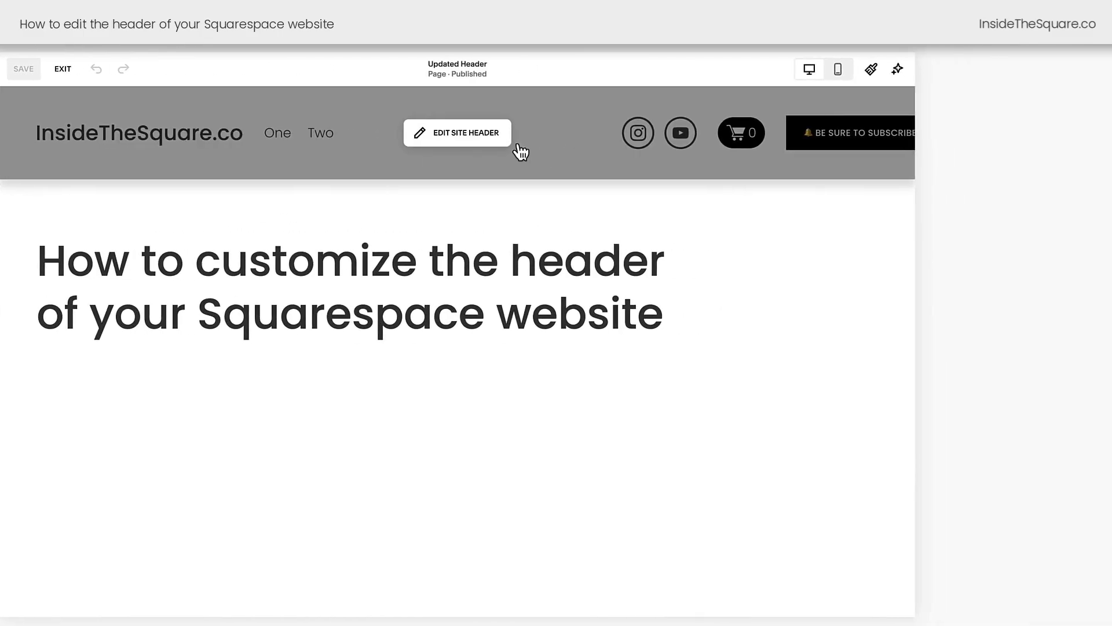
{"action": "left_click", "coordinate": [486, 142]}
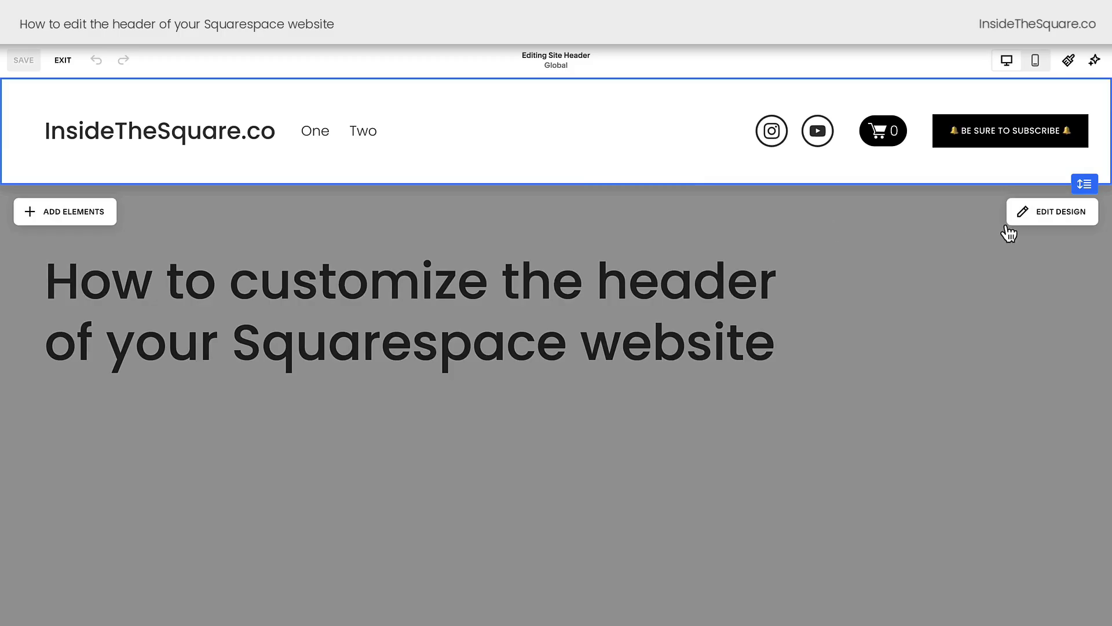
{"action": "left_click", "coordinate": [1048, 215]}
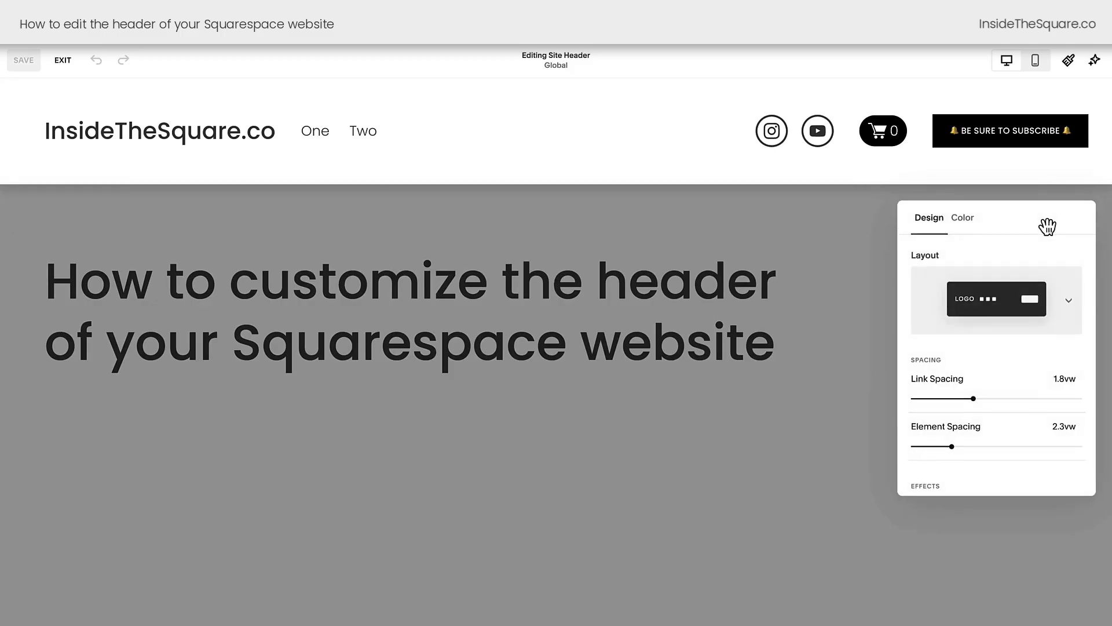
Try the header layouts with centered links, links left of a centered logo, and links below a centered logo.
{"action": "left_click", "coordinate": [996, 325]}
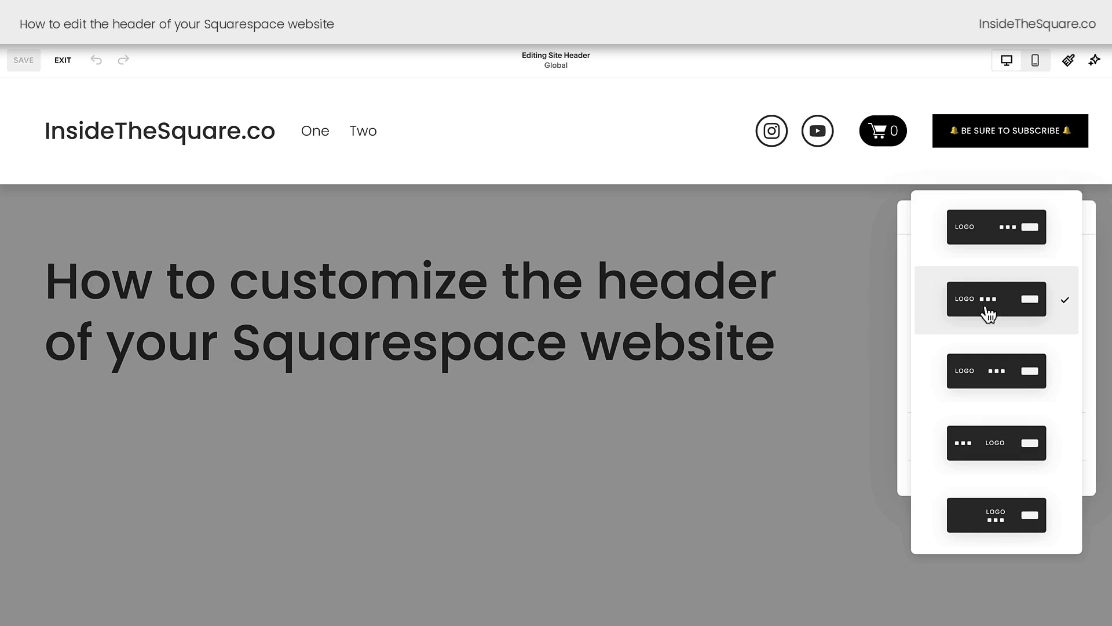
{"action": "left_click", "coordinate": [997, 370]}
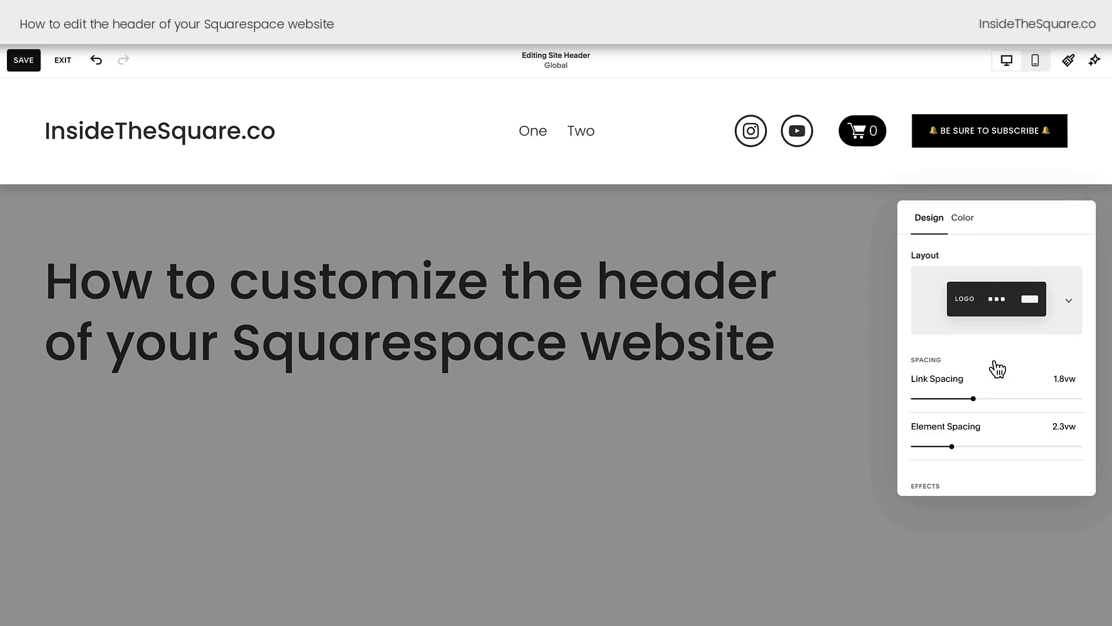
{"action": "left_click", "coordinate": [1005, 316]}
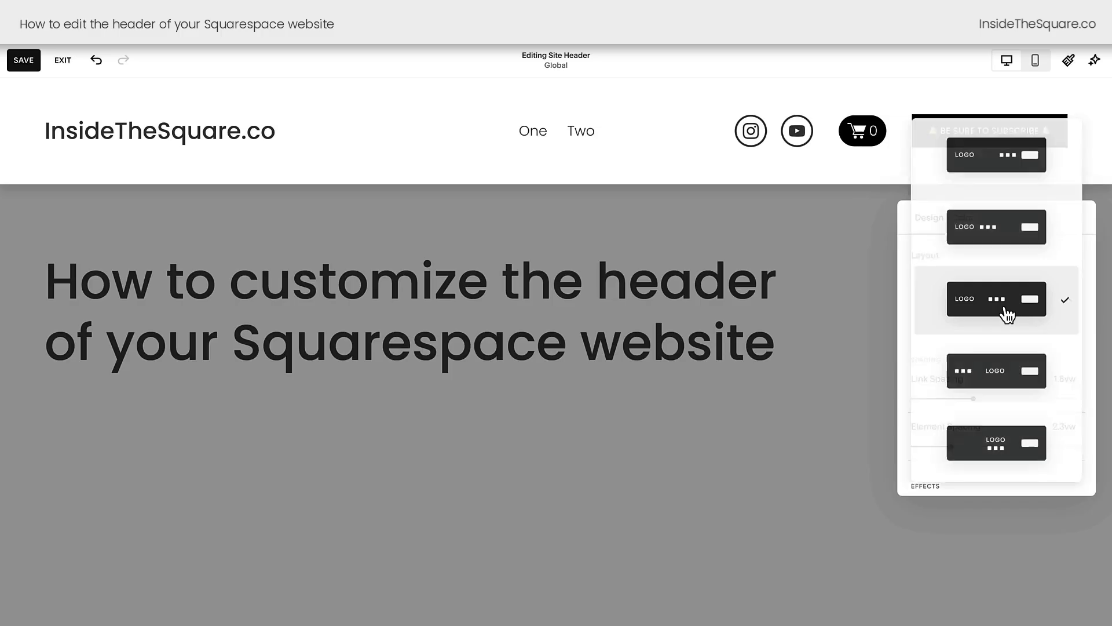
{"action": "left_click", "coordinate": [1007, 375]}
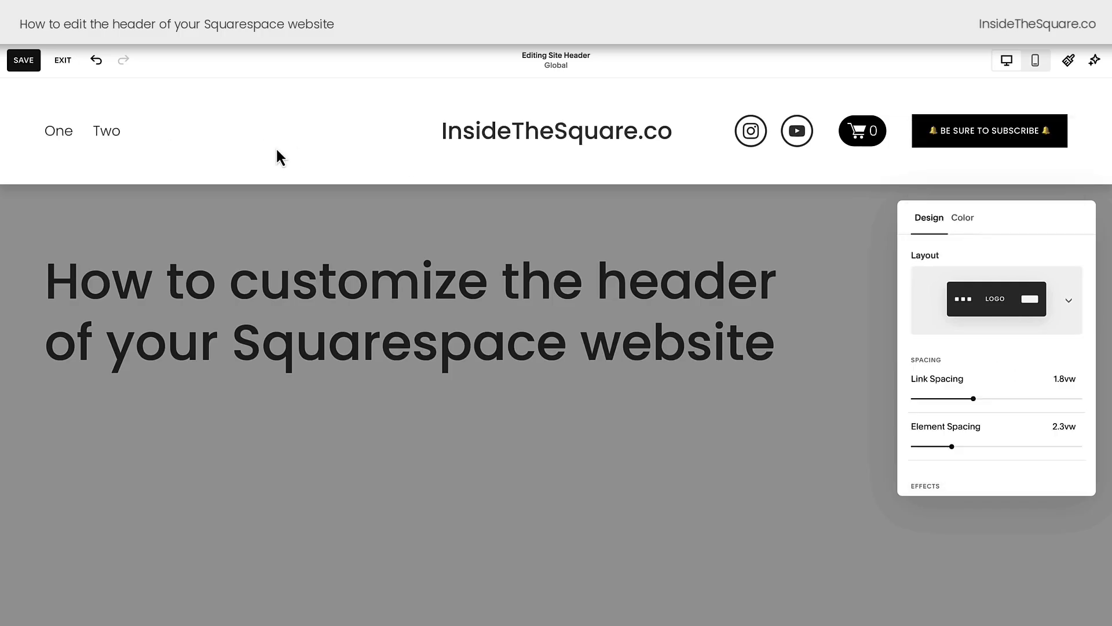
{"action": "left_click", "coordinate": [996, 317]}
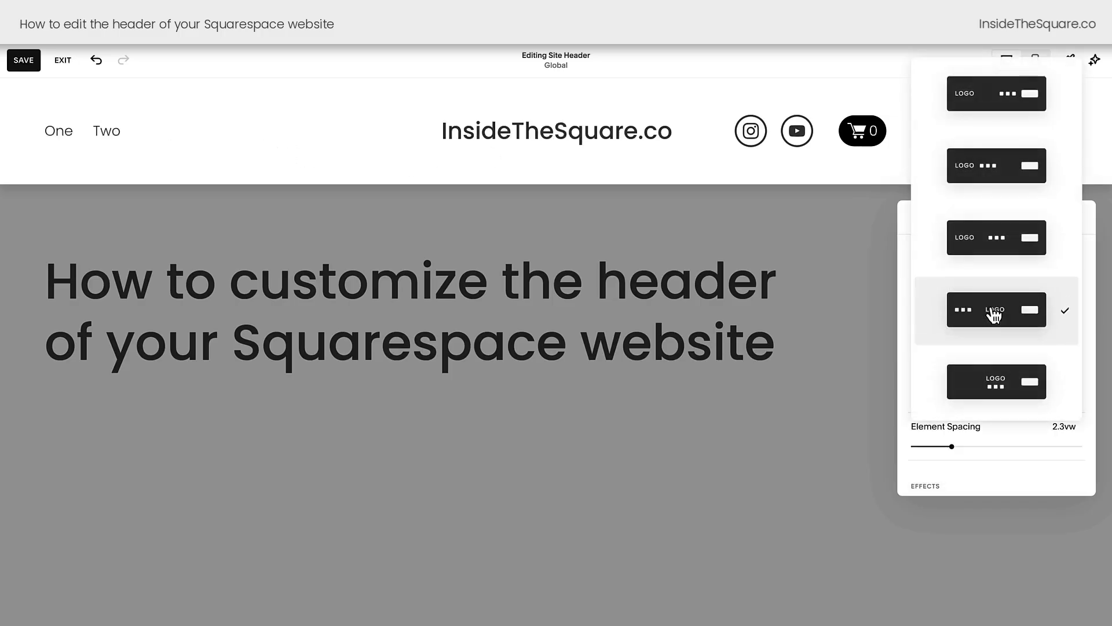
{"action": "left_click", "coordinate": [1005, 377]}
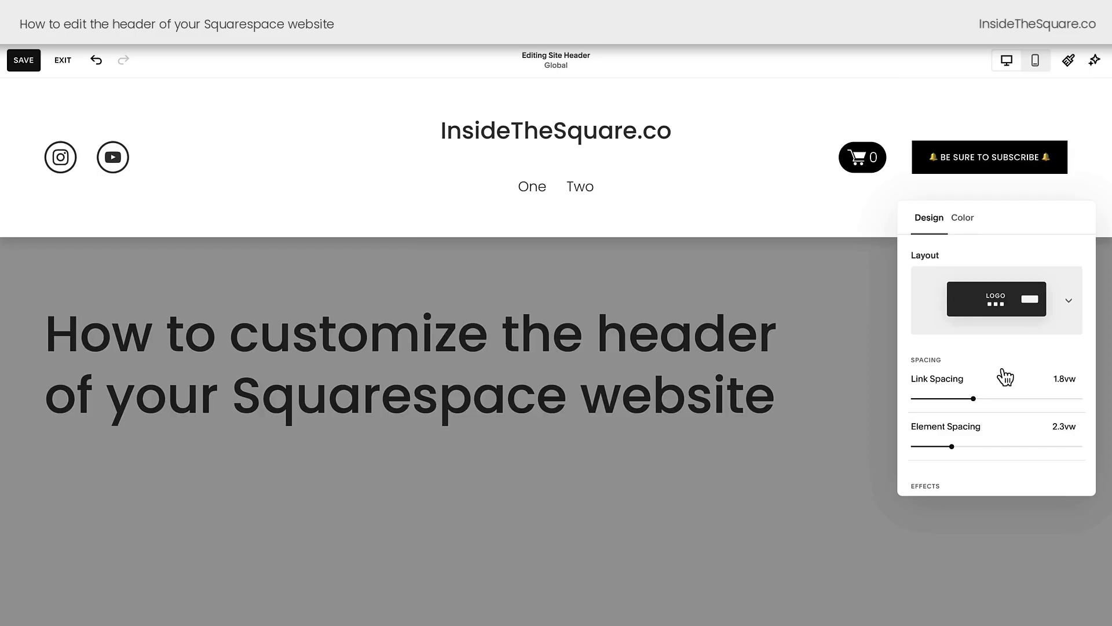
Choose the header layout with the links next to the action elements, with Link Spacing 1.9vw and Element Spacing 3vw.
{"action": "left_click", "coordinate": [982, 314]}
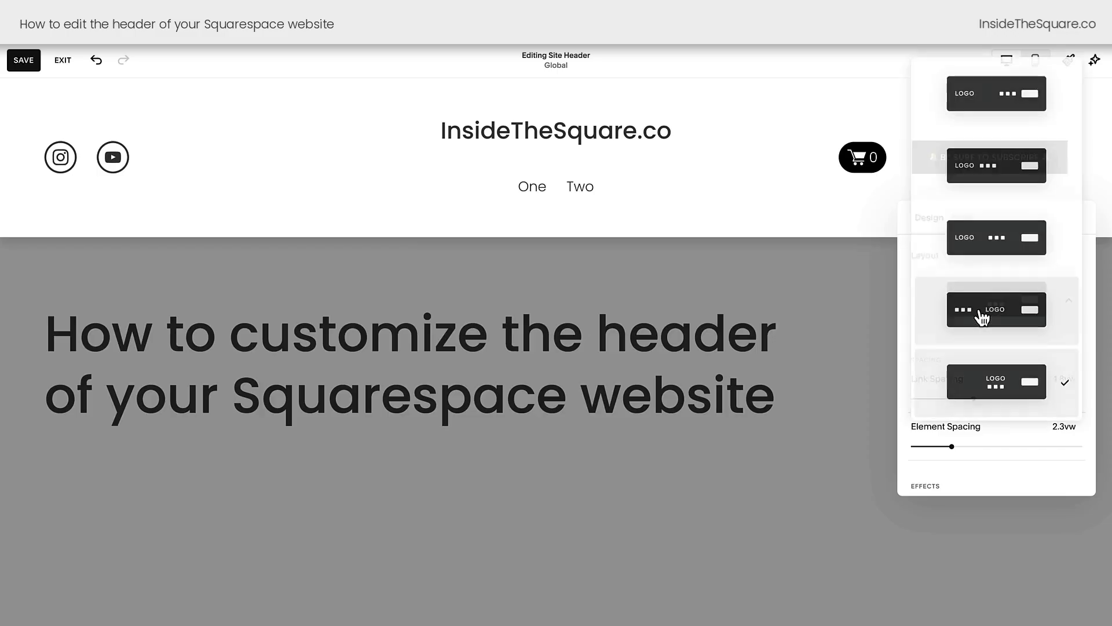
{"action": "left_click", "coordinate": [963, 108]}
{"action": "scroll", "coordinate": [1007, 345], "scroll_direction": "down", "scroll_amount": 3}
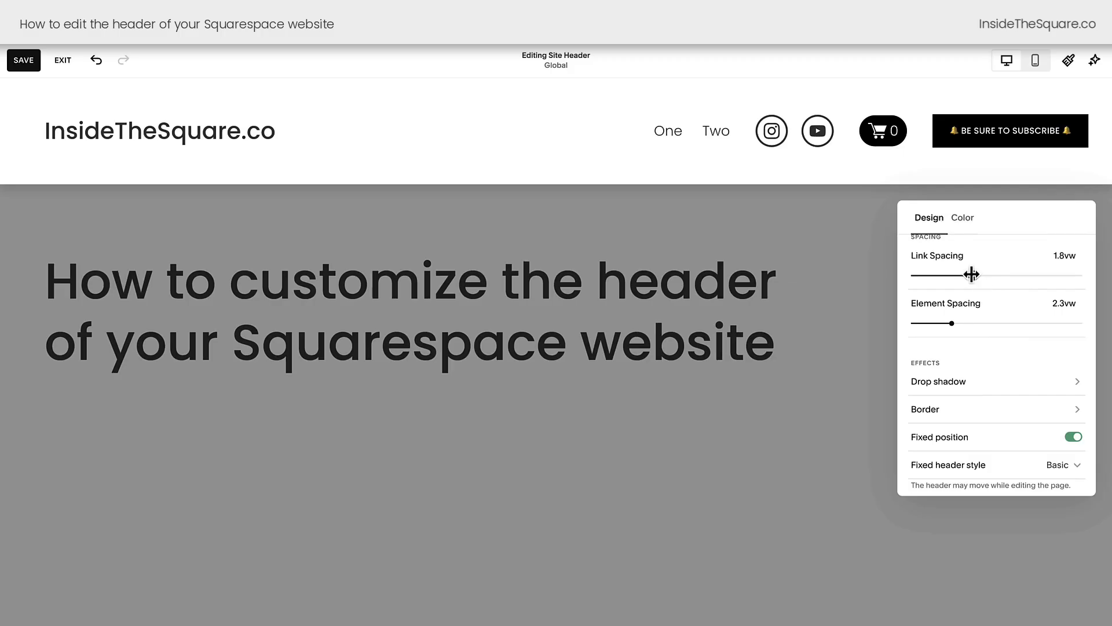
{"action": "mouse_move", "coordinate": [973, 275]}
{"action": "left_mouse_down"}
{"action": "mouse_move", "coordinate": [1028, 274]}
{"action": "mouse_move", "coordinate": [975, 275]}
{"action": "left_mouse_up"}
{"action": "mouse_move", "coordinate": [952, 323]}
{"action": "left_mouse_down"}
{"action": "mouse_move", "coordinate": [996, 322]}
{"action": "mouse_move", "coordinate": [951, 321]}
{"action": "mouse_move", "coordinate": [993, 322]}
{"action": "mouse_move", "coordinate": [963, 323]}
{"action": "left_mouse_up"}
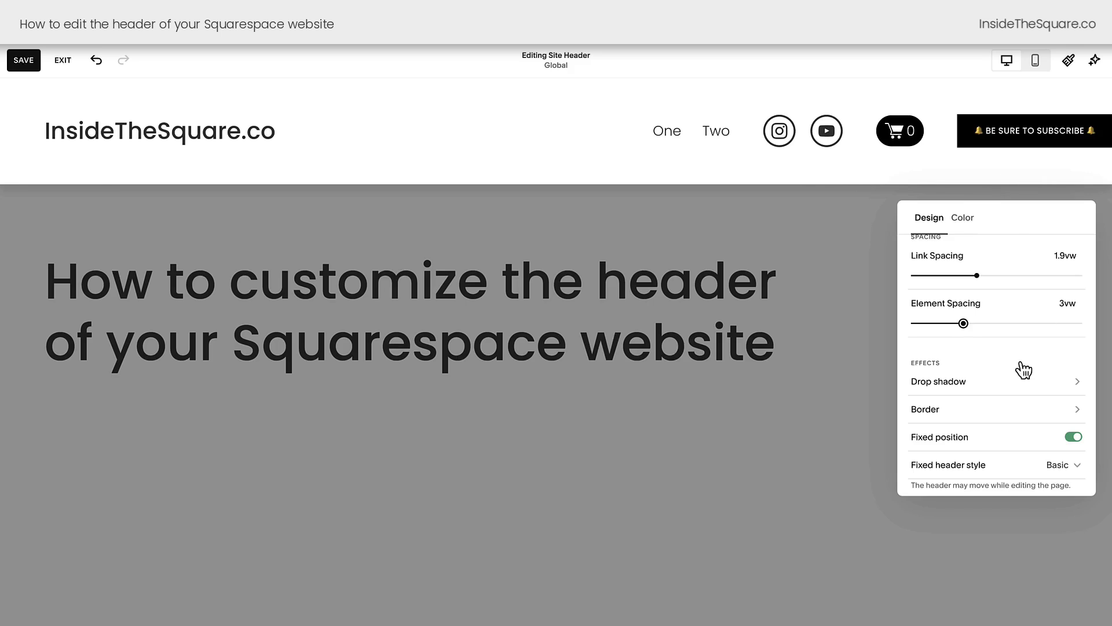
Apply the Strong drop shadow to the header and give it a custom purple color, RGB 169, 23, 165.
{"action": "scroll", "coordinate": [1023, 370], "scroll_direction": "down", "scroll_amount": 2}
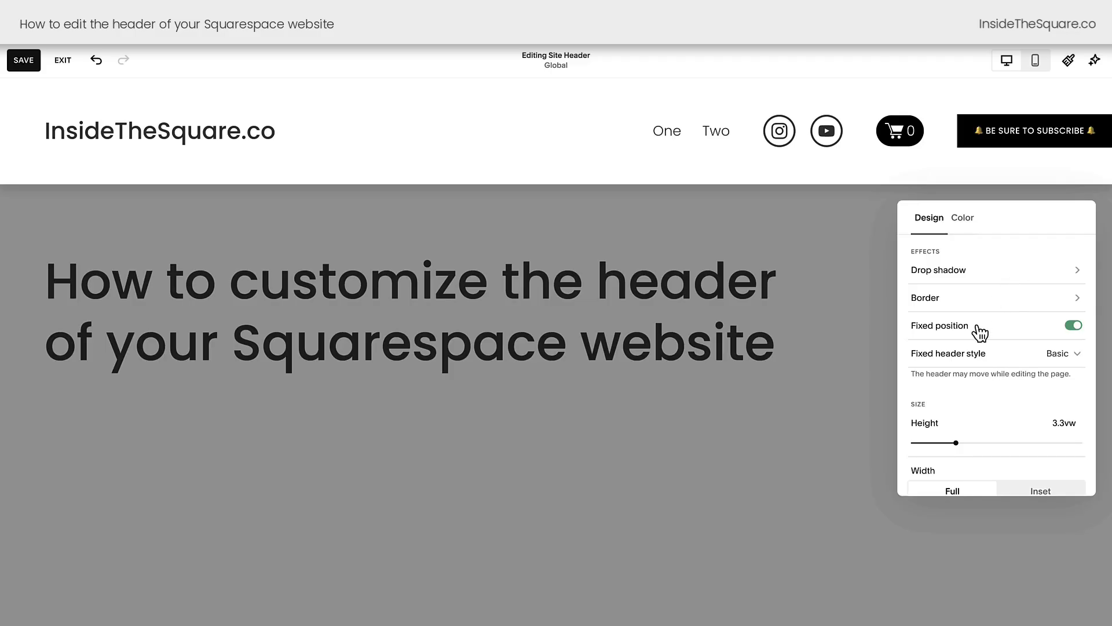
{"action": "left_click", "coordinate": [1005, 282]}
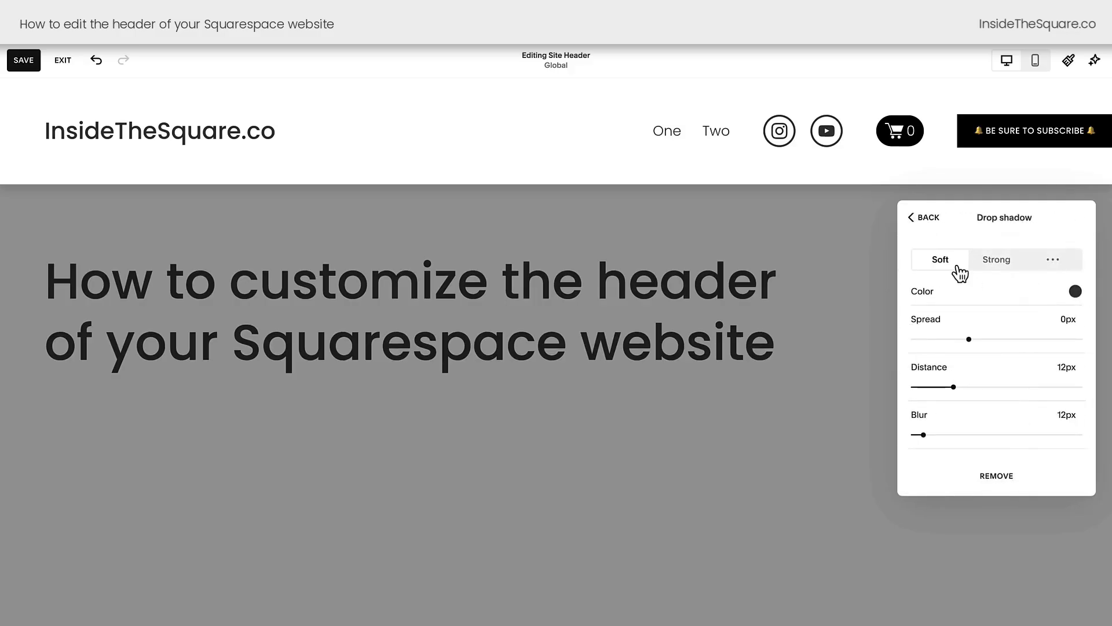
{"action": "left_click", "coordinate": [986, 268]}
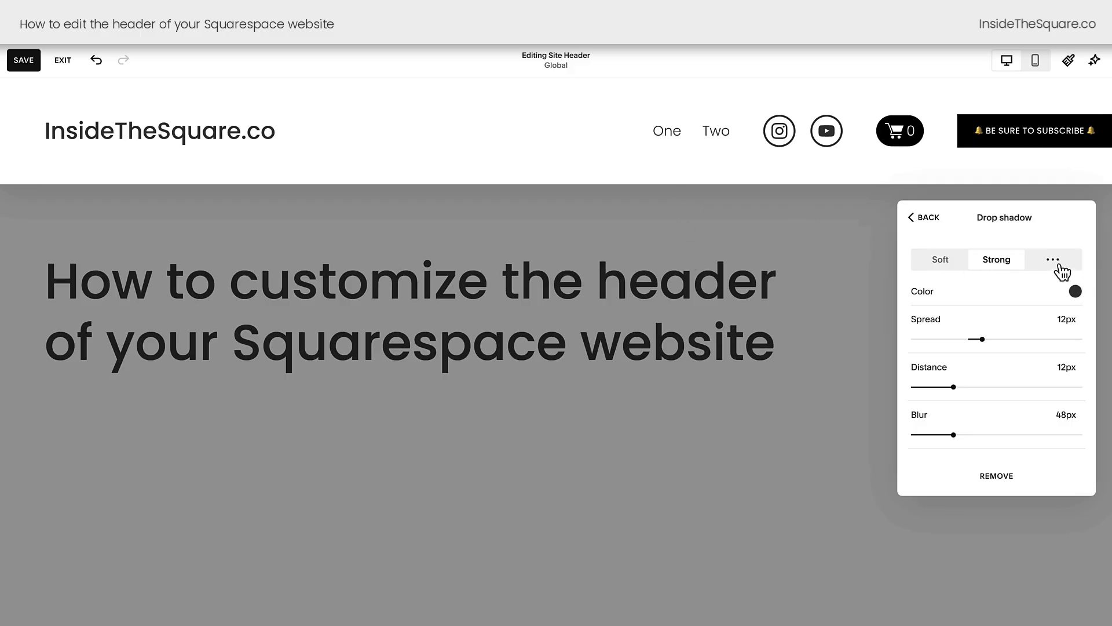
{"action": "left_click", "coordinate": [1077, 295]}
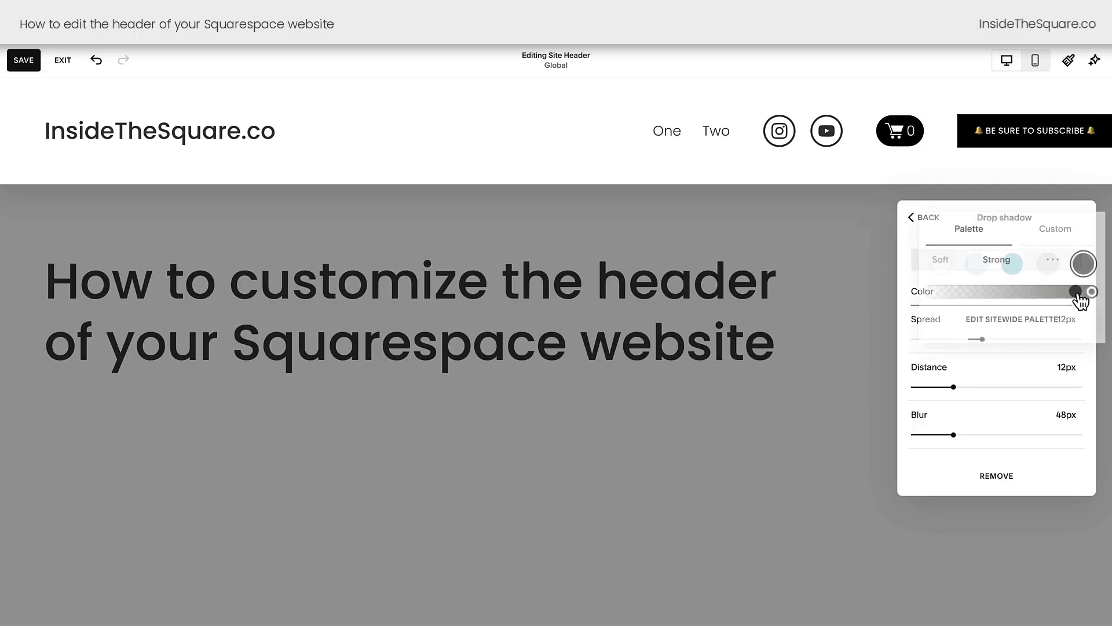
{"action": "left_click", "coordinate": [1023, 271]}
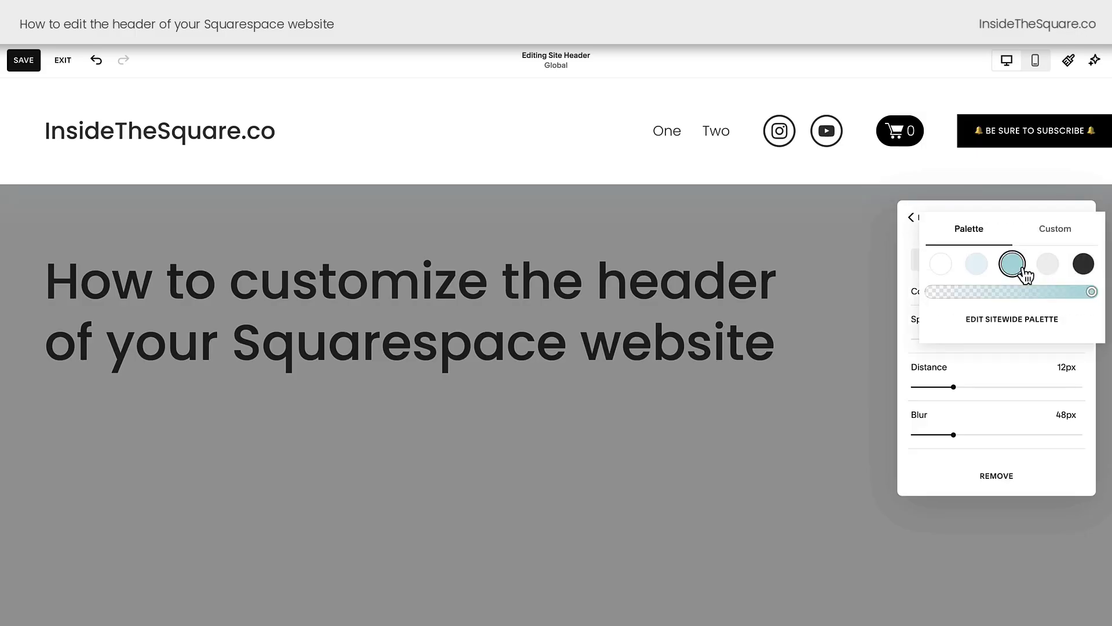
{"action": "left_click", "coordinate": [1077, 240]}
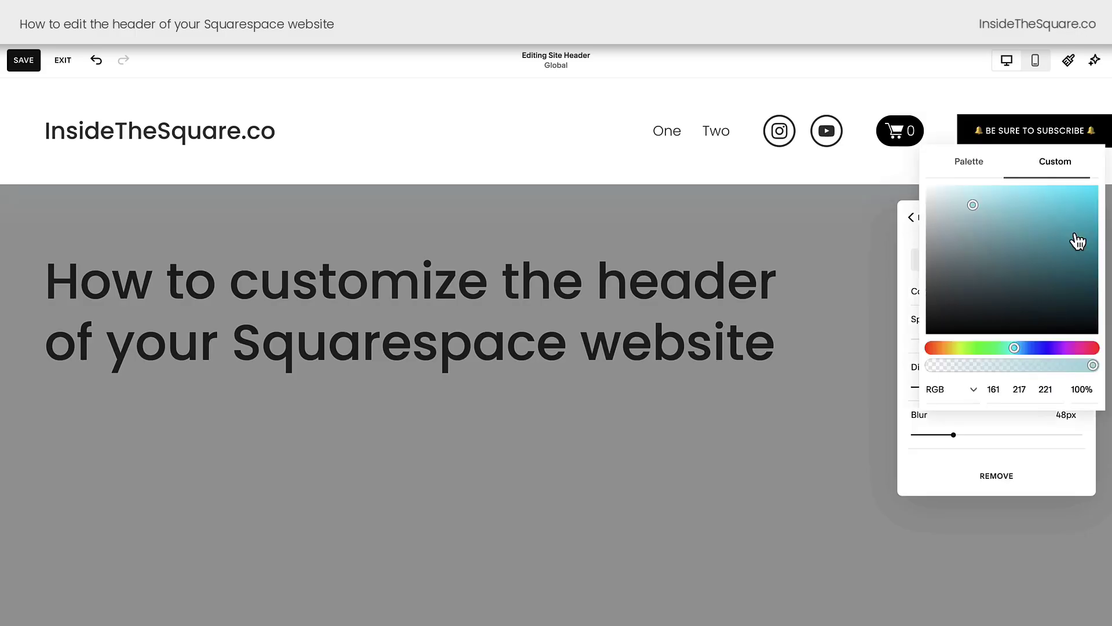
{"action": "left_click", "coordinate": [1066, 347]}
{"action": "left_click", "coordinate": [1075, 235]}
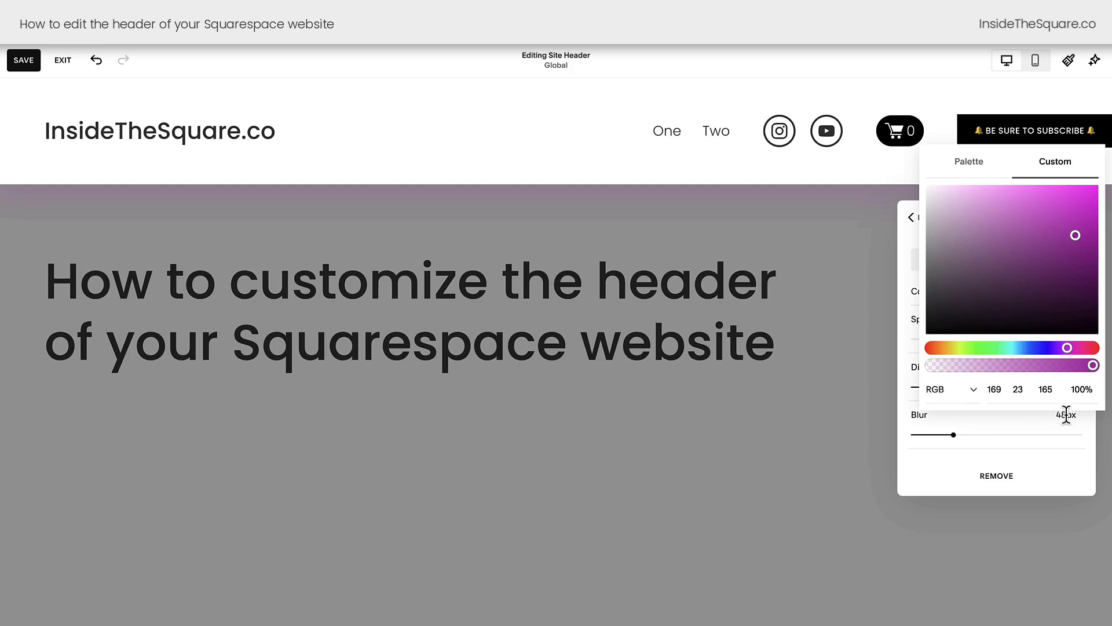
{"action": "left_click", "coordinate": [1091, 420]}
Set the header drop shadow's spread to 23px, distance to 16px and blur to 52px, and leave its settings.
{"action": "mouse_move", "coordinate": [984, 337]}
{"action": "left_mouse_down"}
{"action": "mouse_move", "coordinate": [1040, 339]}
{"action": "mouse_move", "coordinate": [994, 339]}
{"action": "left_mouse_up"}
{"action": "mouse_move", "coordinate": [954, 387]}
{"action": "left_mouse_down"}
{"action": "mouse_move", "coordinate": [1026, 387]}
{"action": "mouse_move", "coordinate": [956, 387]}
{"action": "mouse_move", "coordinate": [967, 387]}
{"action": "left_mouse_up"}
{"action": "mouse_move", "coordinate": [956, 435]}
{"action": "left_mouse_down"}
{"action": "mouse_move", "coordinate": [1057, 434]}
{"action": "mouse_move", "coordinate": [957, 434]}
{"action": "left_mouse_up"}
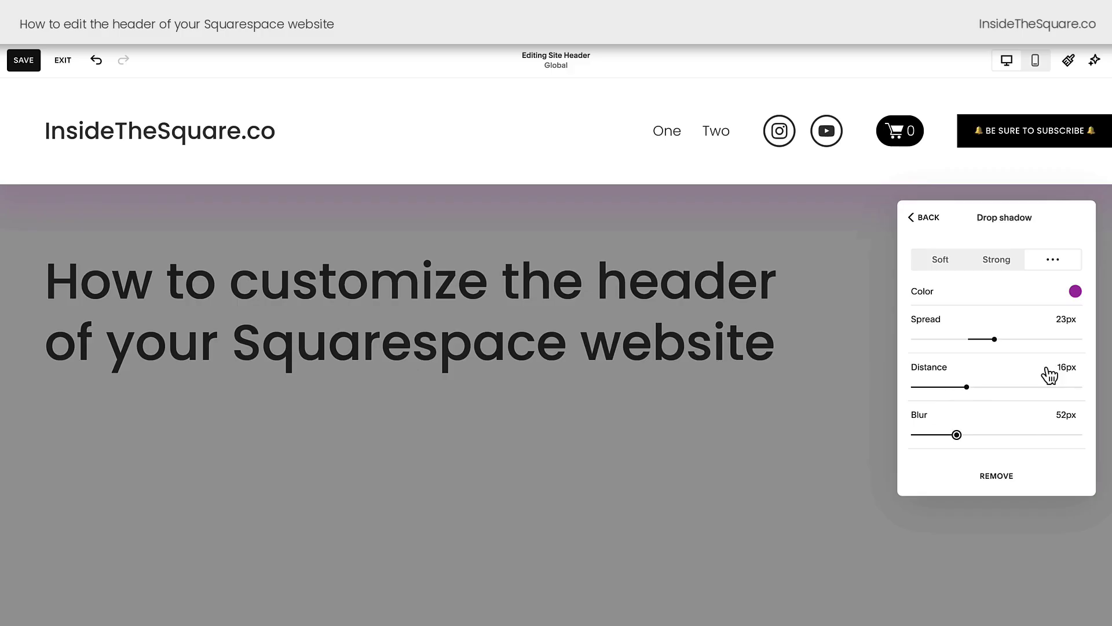
{"action": "left_click", "coordinate": [932, 220]}
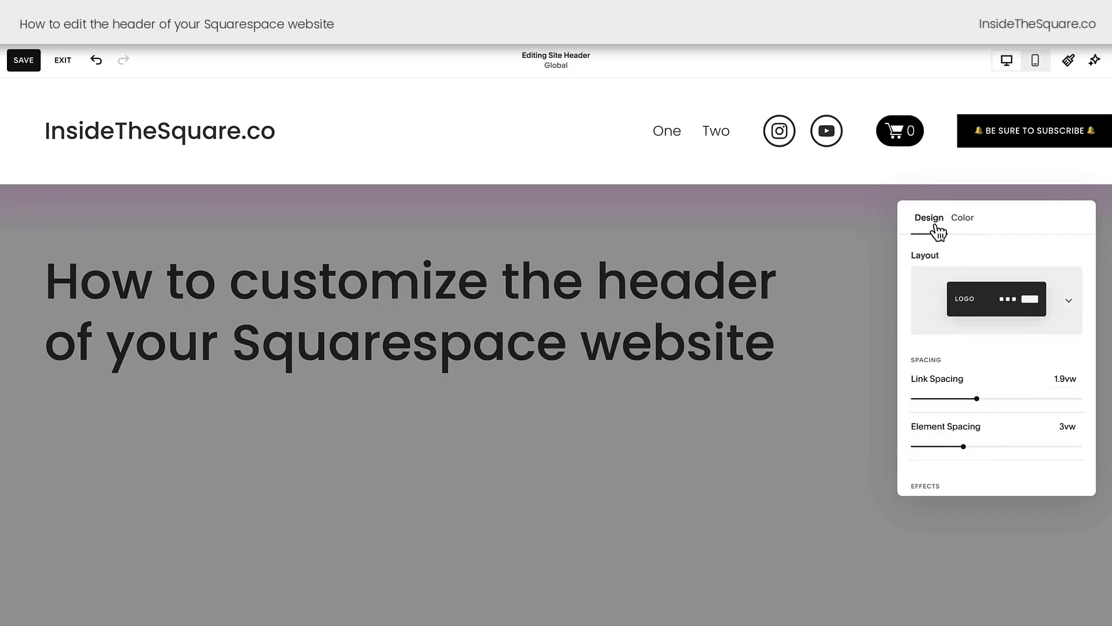
Set the header border's color to the near-black swatch of the site palette.
{"action": "scroll", "coordinate": [1027, 372], "scroll_direction": "down", "scroll_amount": 4}
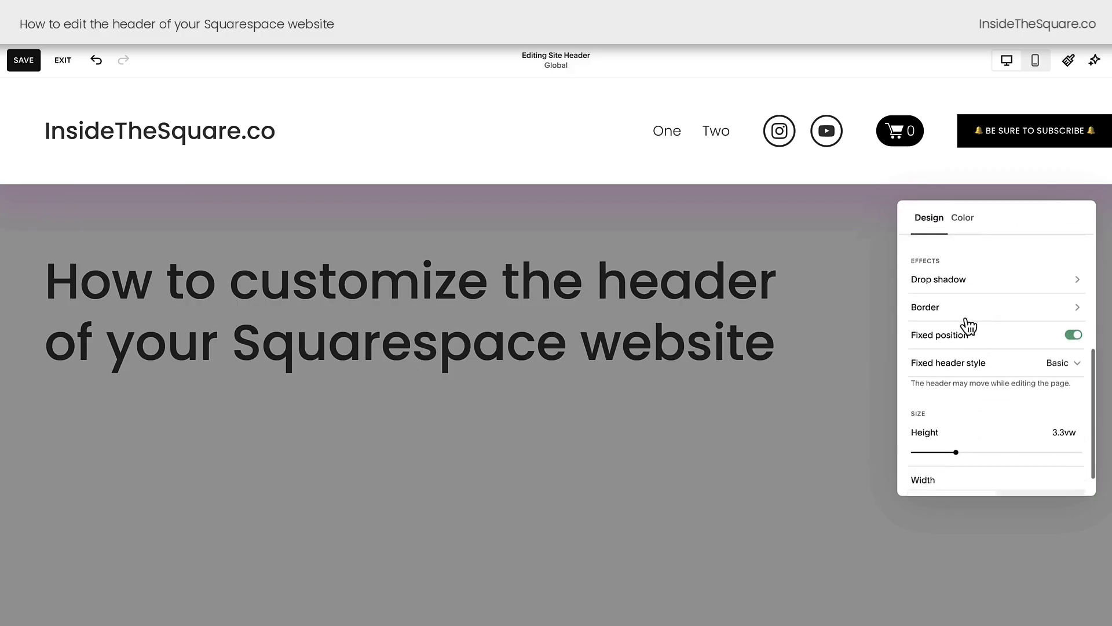
{"action": "left_click", "coordinate": [993, 314]}
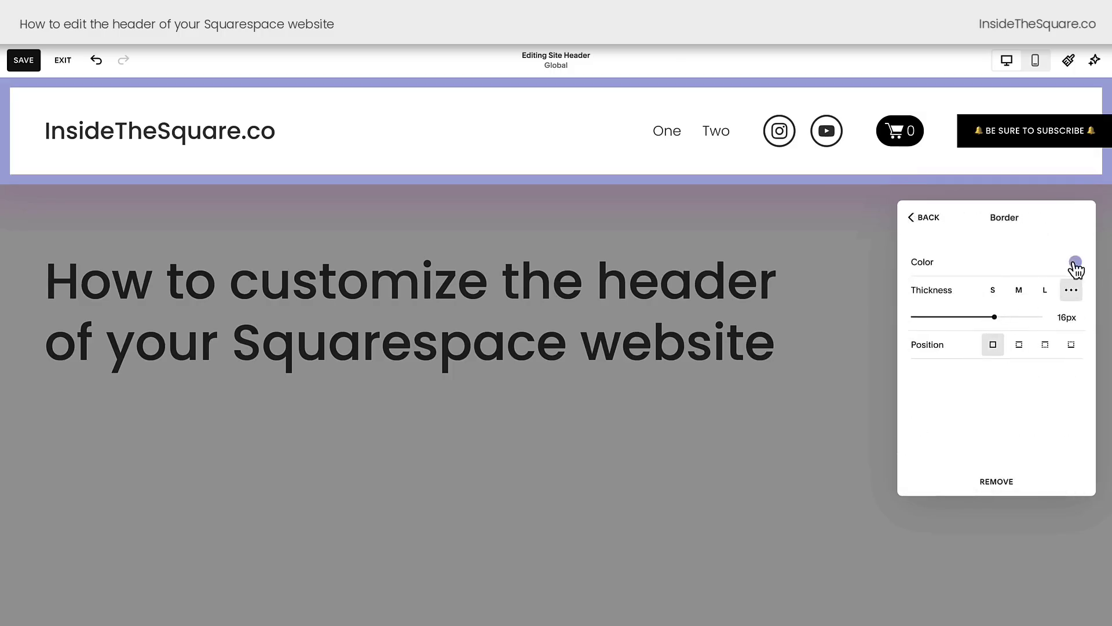
{"action": "left_click", "coordinate": [1076, 263]}
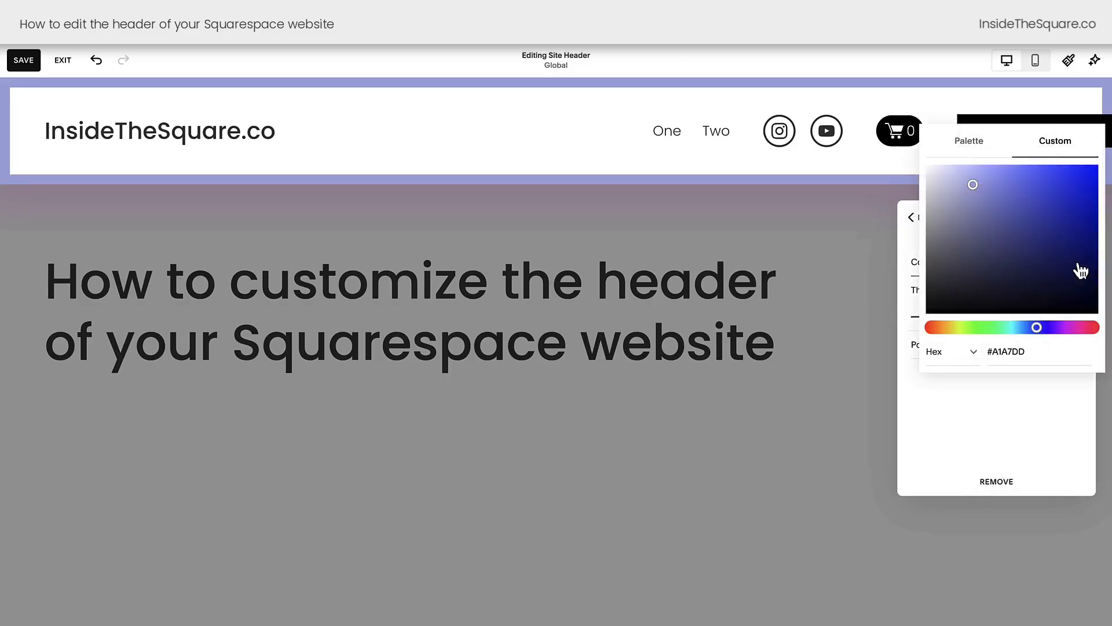
{"action": "left_click", "coordinate": [1000, 155]}
{"action": "left_click", "coordinate": [1014, 238]}
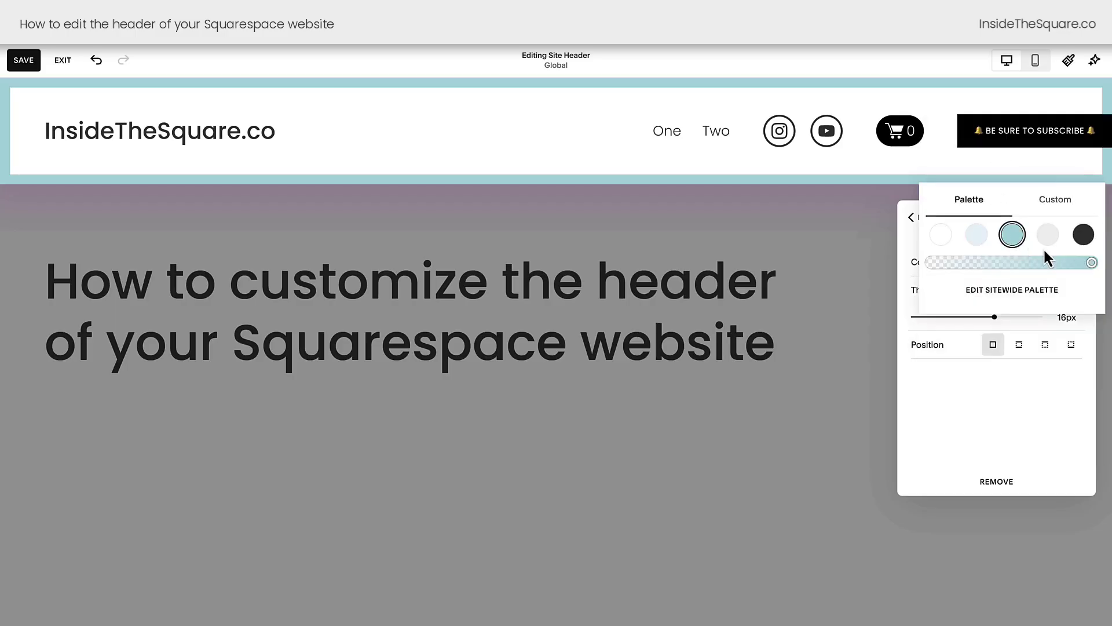
{"action": "left_click", "coordinate": [1083, 234]}
{"action": "left_click", "coordinate": [1058, 440]}
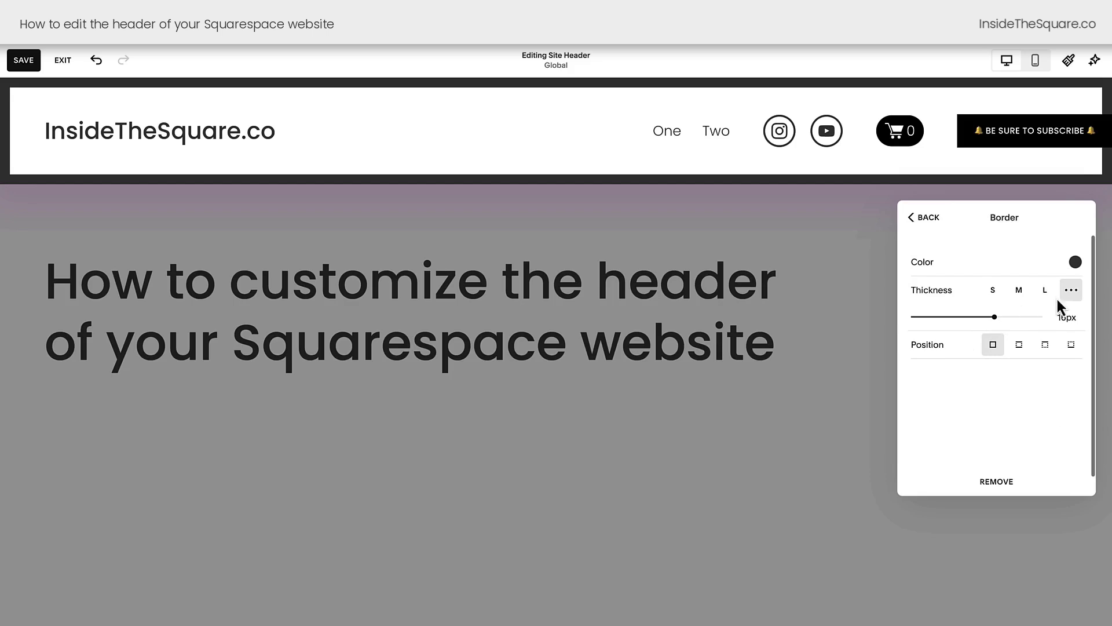
Try header border thicknesses of 13px, M and S, and settle on L.
{"action": "mouse_move", "coordinate": [994, 316]}
{"action": "left_mouse_down"}
{"action": "mouse_move", "coordinate": [1025, 316]}
{"action": "mouse_move", "coordinate": [966, 316]}
{"action": "mouse_move", "coordinate": [981, 316]}
{"action": "left_mouse_up"}
{"action": "scroll", "coordinate": [1050, 300], "scroll_direction": "down", "scroll_amount": 1}
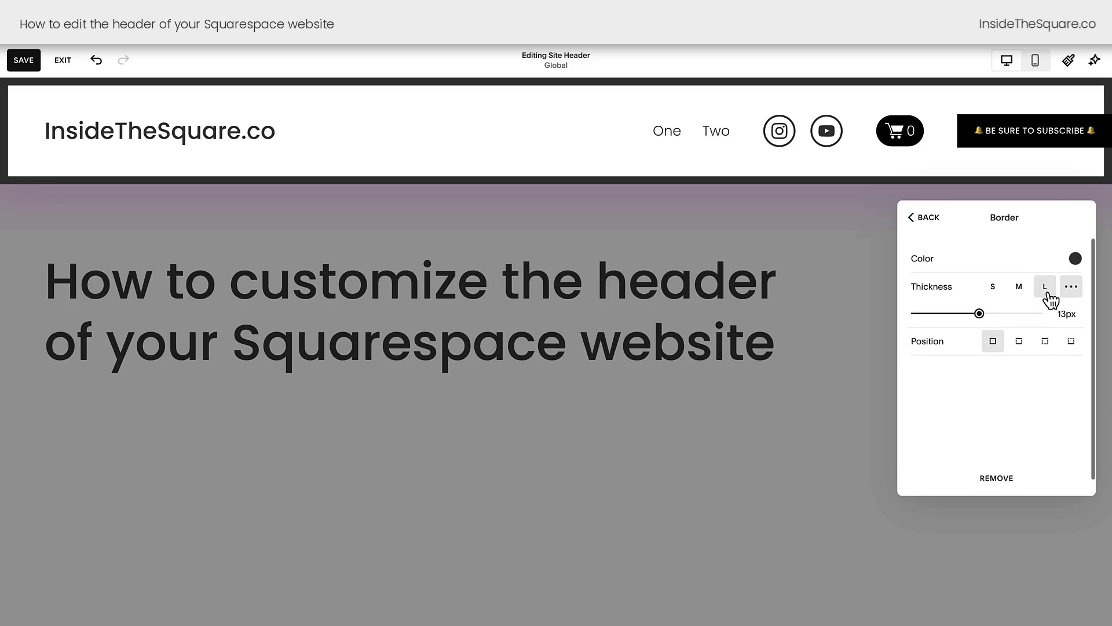
{"action": "left_click", "coordinate": [1048, 291]}
{"action": "left_click", "coordinate": [1019, 292]}
{"action": "left_click", "coordinate": [993, 293]}
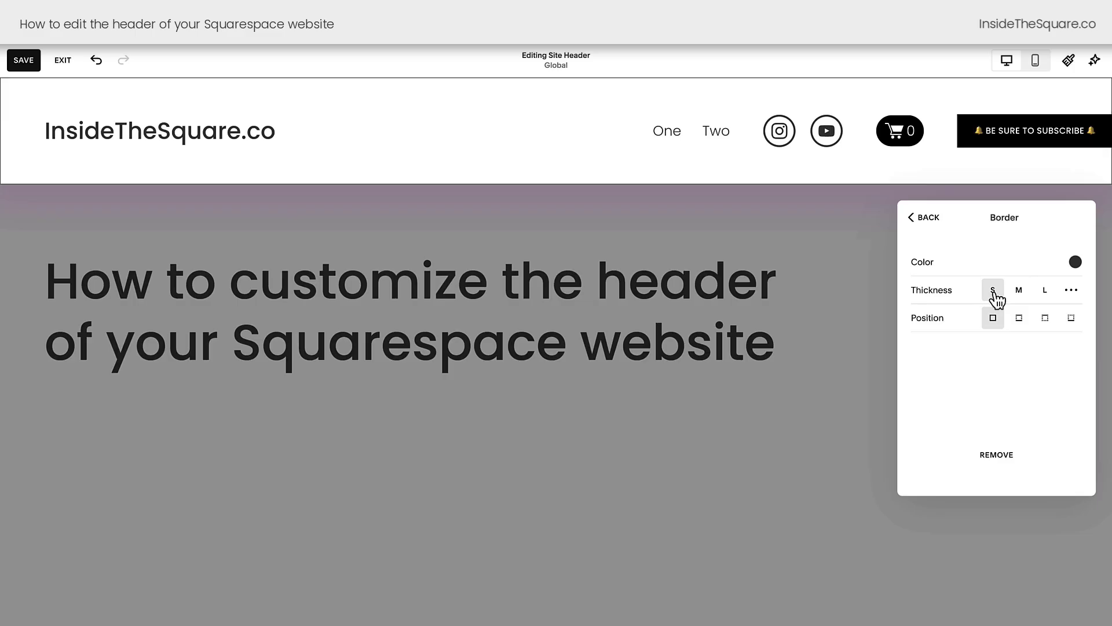
{"action": "left_click", "coordinate": [1045, 291]}
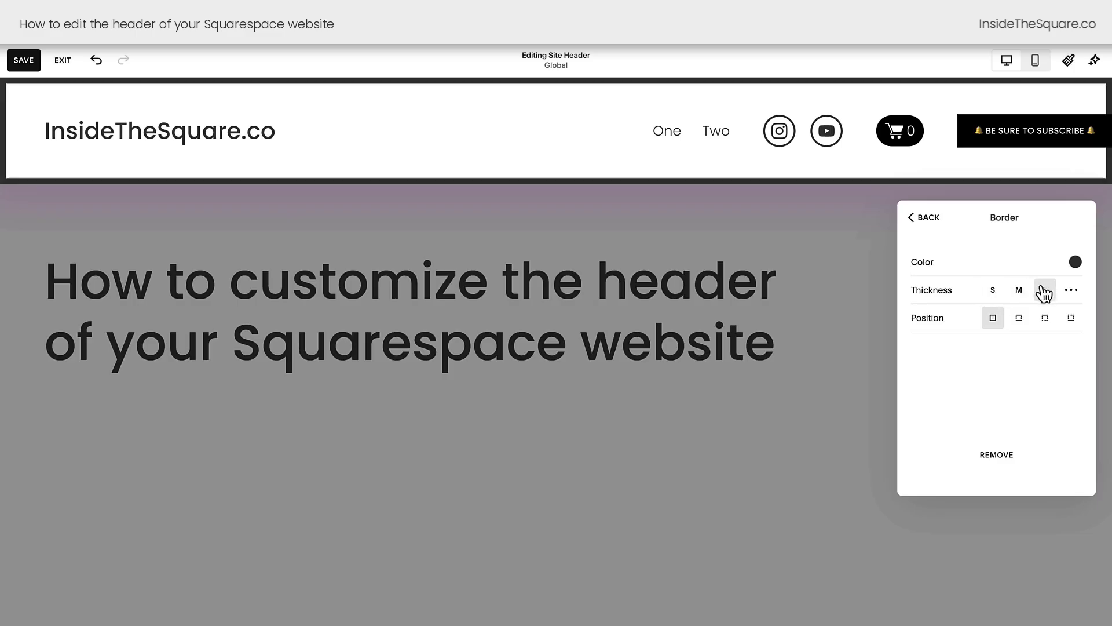
Try the border on all sides, top and bottom, and top only, and set it to the header's bottom edge only.
{"action": "left_click", "coordinate": [993, 325]}
{"action": "left_click", "coordinate": [1019, 322]}
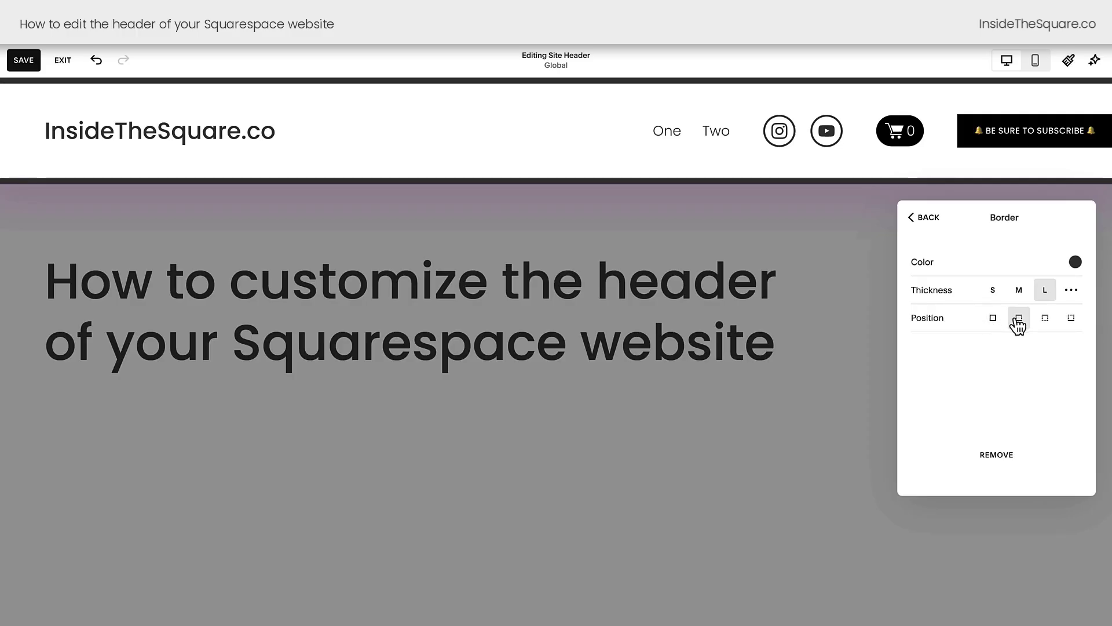
{"action": "left_click", "coordinate": [1047, 322]}
{"action": "left_click", "coordinate": [1073, 320]}
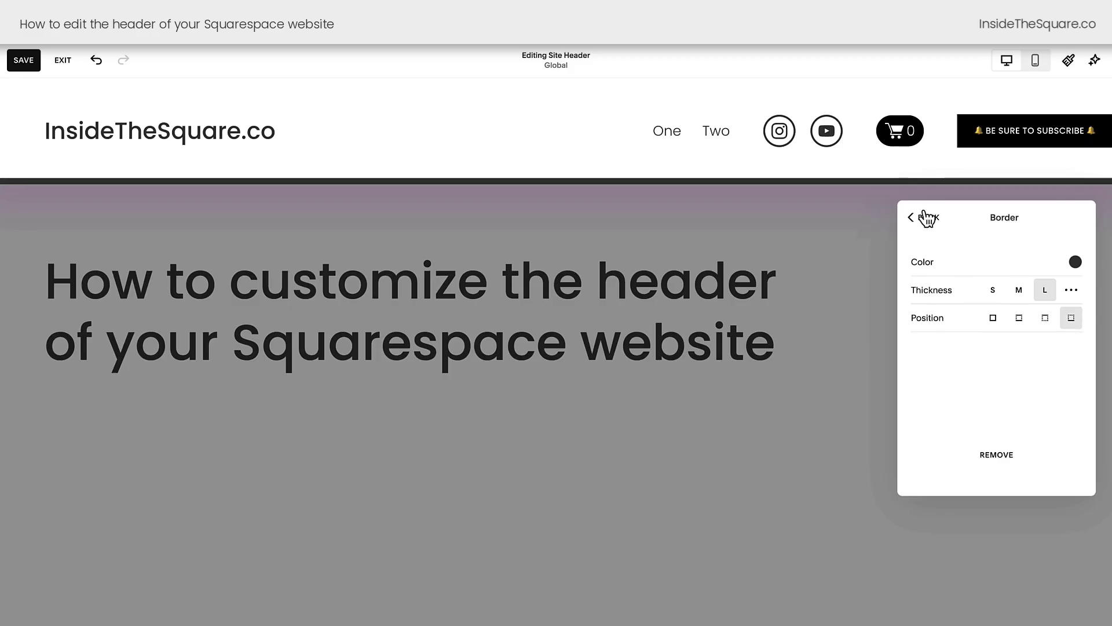
Remove the header's border and set the fixed header style to Scroll Back.
{"action": "left_click", "coordinate": [997, 456]}
{"action": "scroll", "coordinate": [1006, 369], "scroll_direction": "down", "scroll_amount": 3}
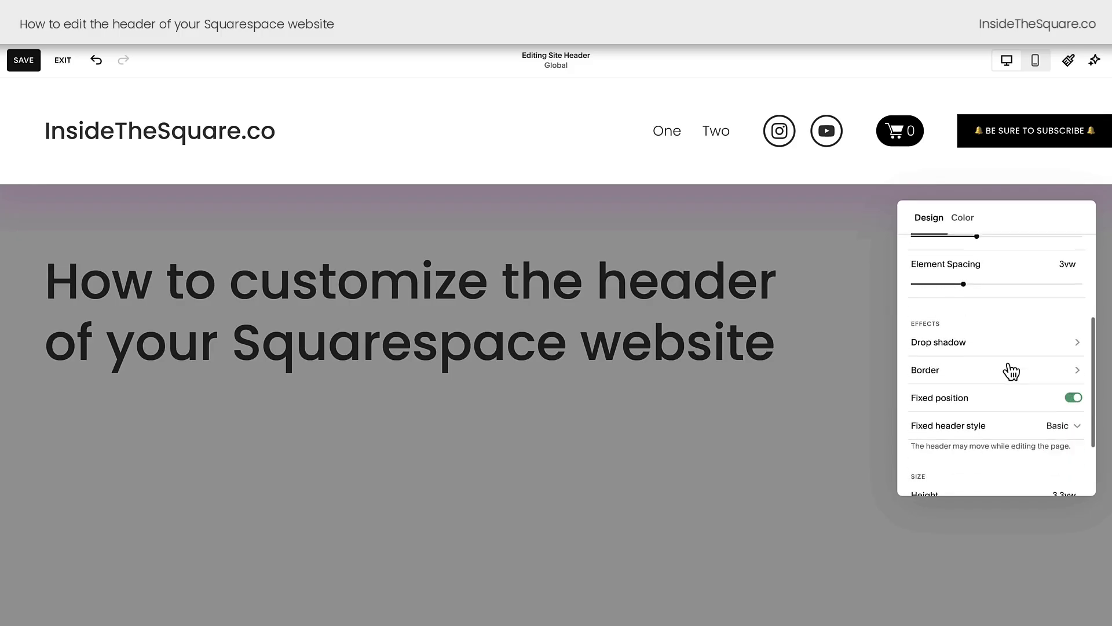
{"action": "scroll", "coordinate": [971, 408], "scroll_direction": "down", "scroll_amount": 1}
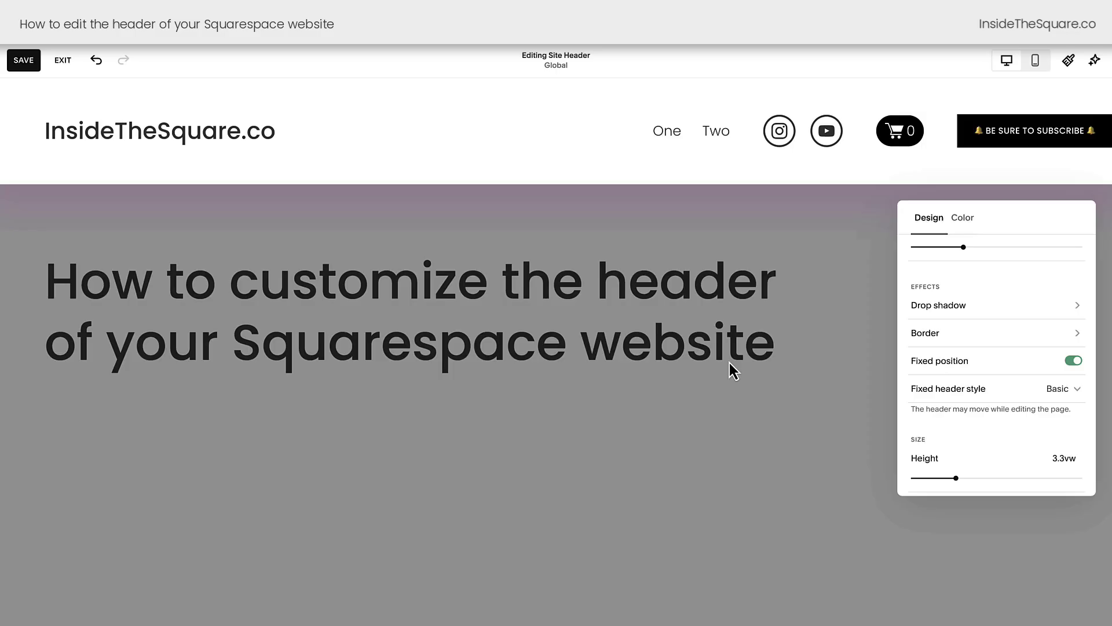
{"action": "left_click", "coordinate": [1060, 366]}
{"action": "left_click", "coordinate": [1031, 398]}
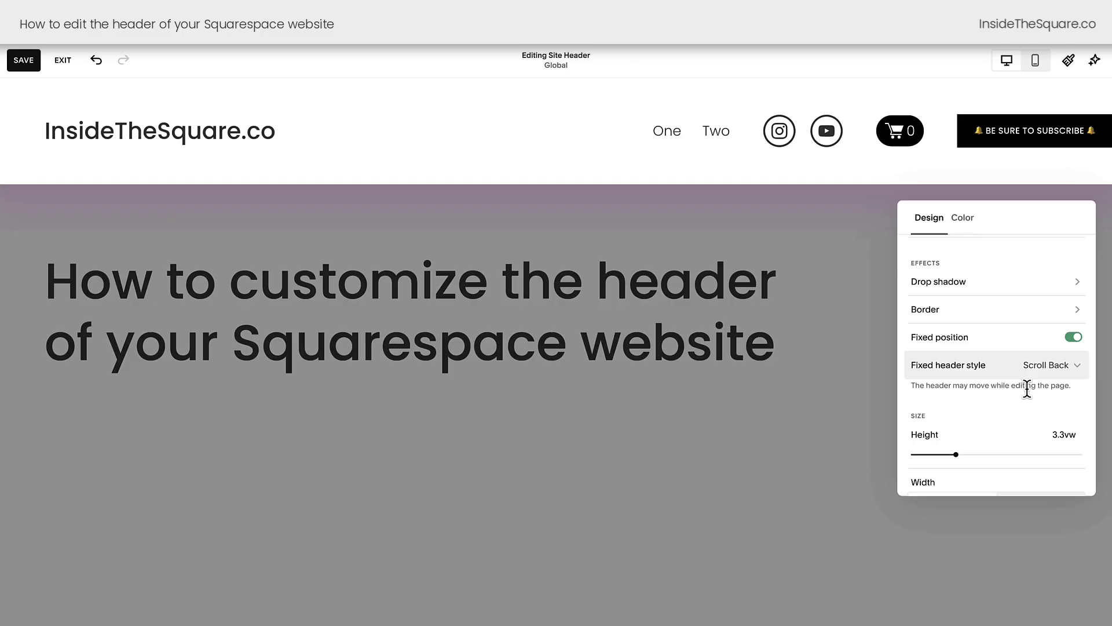
Set the header height to 3.4vw and its width to Inset.
{"action": "scroll", "coordinate": [1027, 389], "scroll_direction": "down", "scroll_amount": 1}
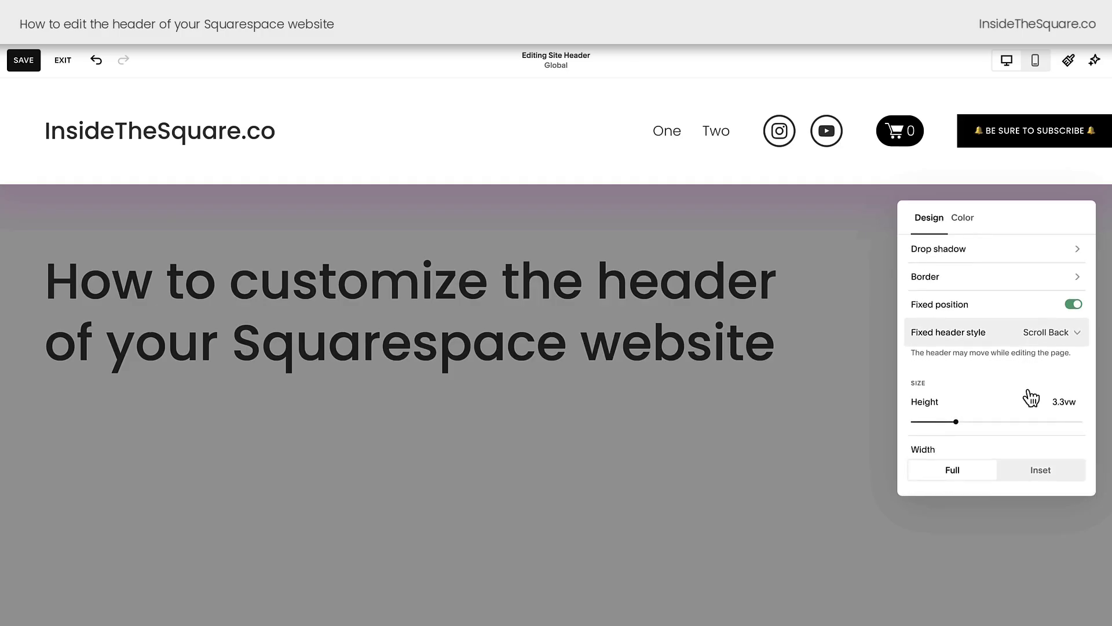
{"action": "mouse_move", "coordinate": [956, 420]}
{"action": "left_mouse_down"}
{"action": "mouse_move", "coordinate": [1028, 419]}
{"action": "mouse_move", "coordinate": [958, 420]}
{"action": "left_mouse_up"}
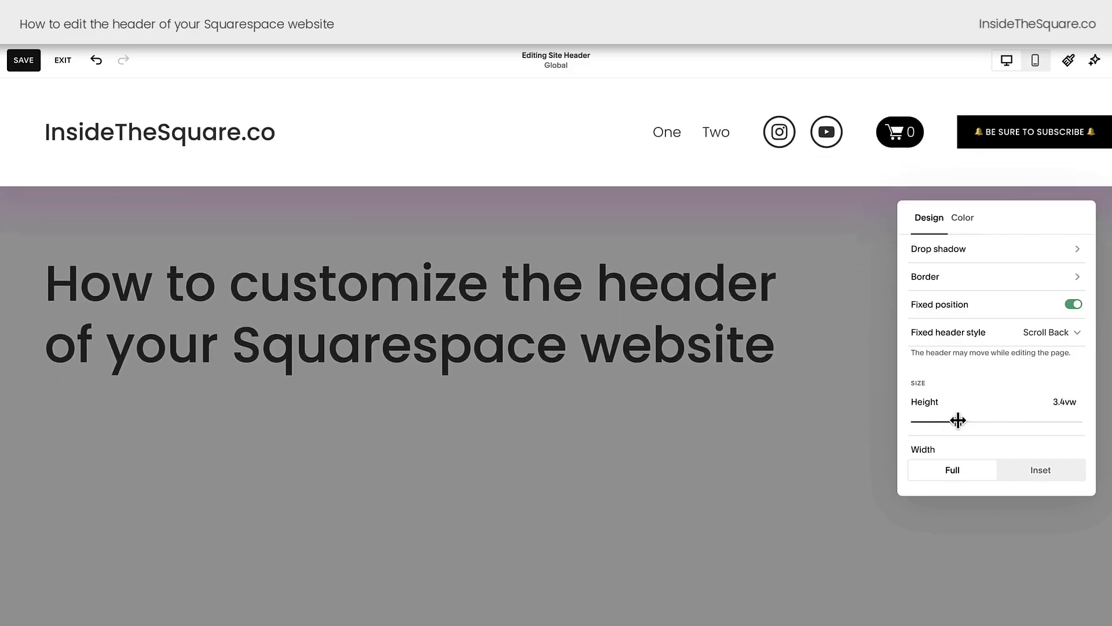
{"action": "left_click", "coordinate": [1041, 472]}
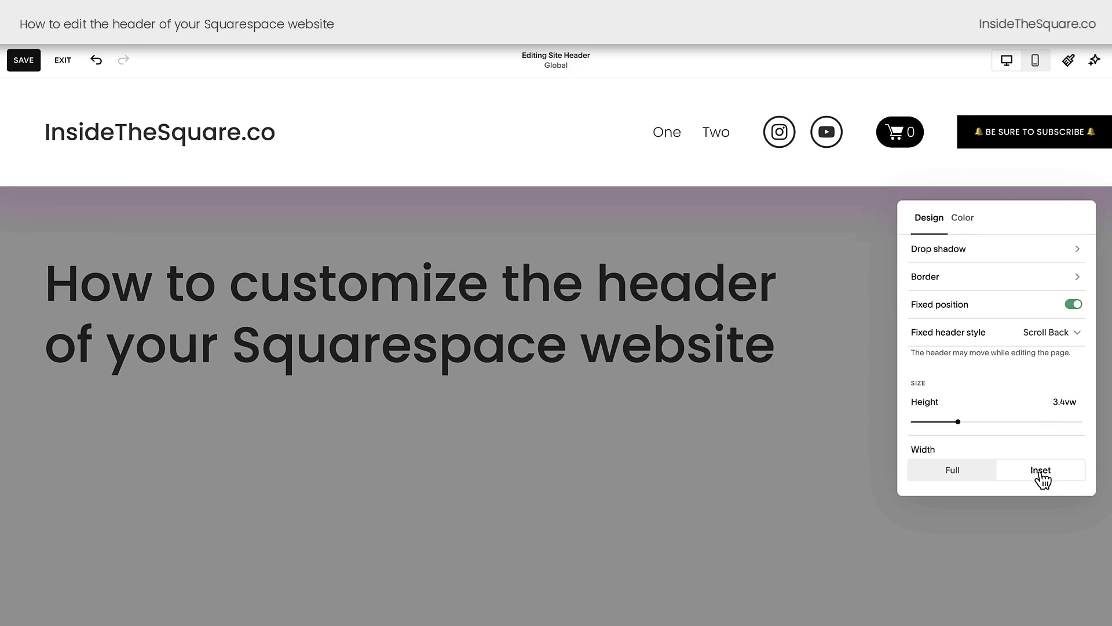
Set the header's color style to Solid at 100% opacity and leave its design settings.
{"action": "left_click", "coordinate": [965, 220]}
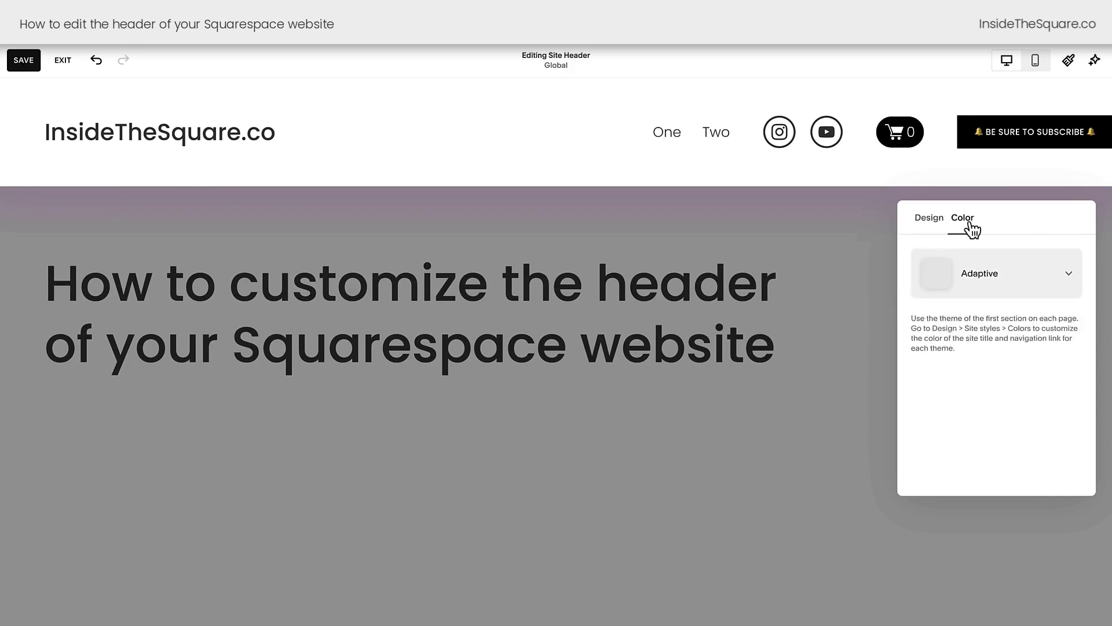
{"action": "left_click", "coordinate": [1011, 277]}
{"action": "left_click", "coordinate": [1009, 279]}
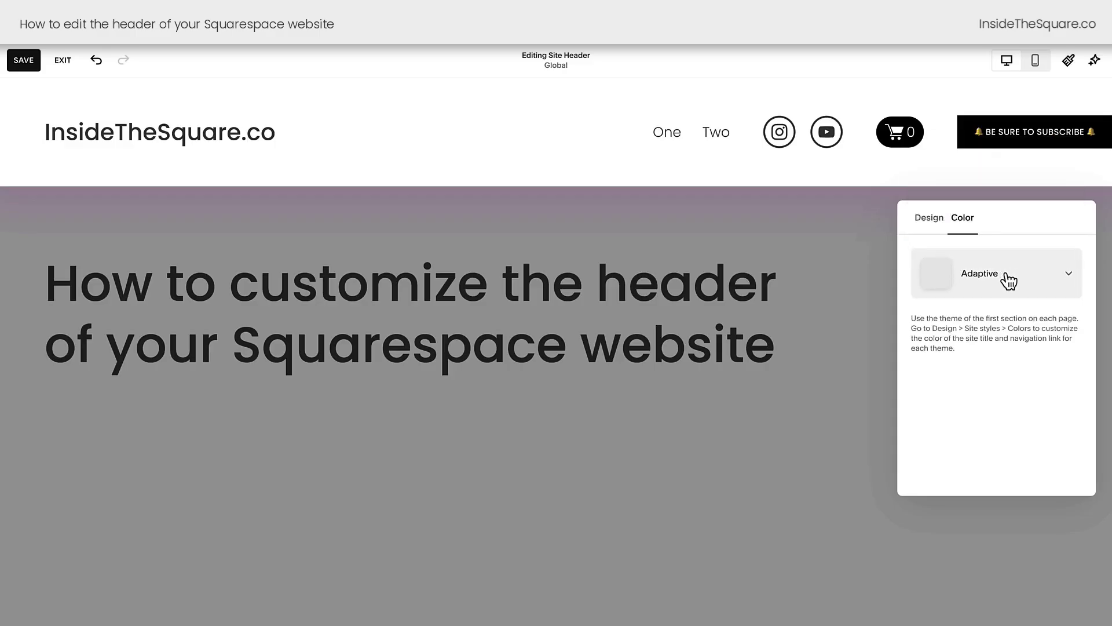
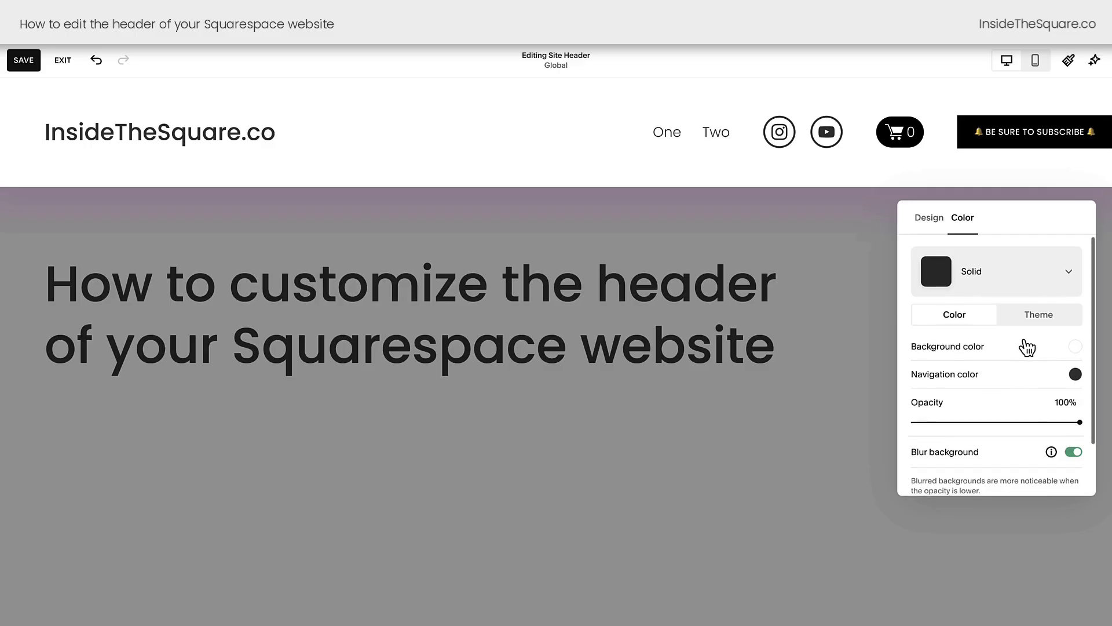
{"action": "scroll", "coordinate": [1026, 348], "scroll_direction": "down", "scroll_amount": 1}
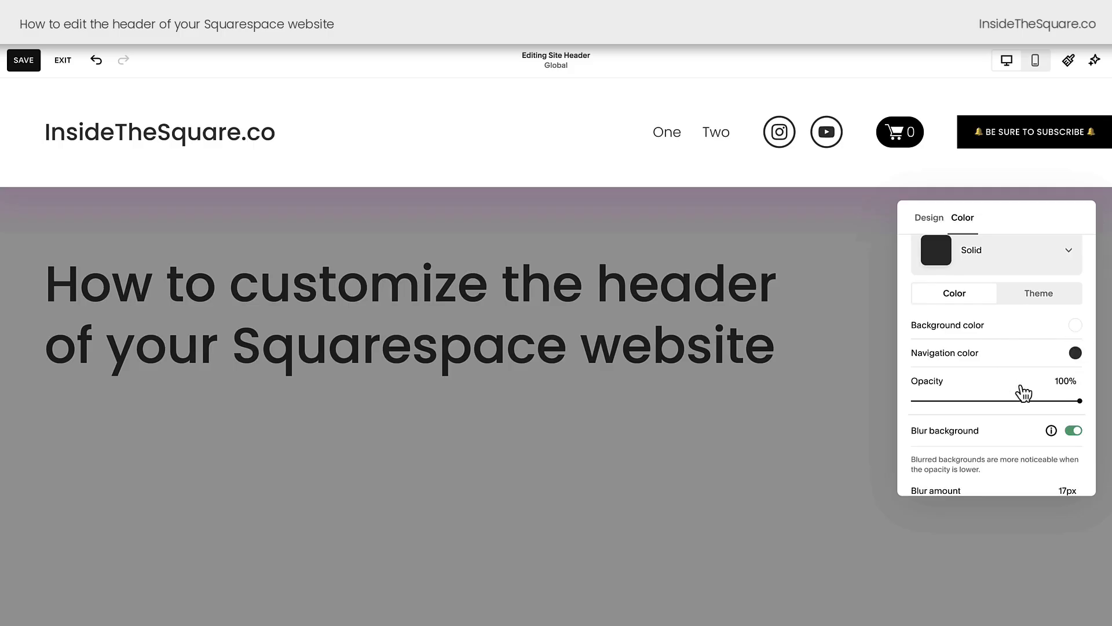
{"action": "mouse_move", "coordinate": [1080, 401]}
{"action": "left_mouse_down"}
{"action": "mouse_move", "coordinate": [966, 399]}
{"action": "mouse_move", "coordinate": [1081, 398]}
{"action": "left_mouse_up"}
{"action": "scroll", "coordinate": [1009, 406], "scroll_direction": "down", "scroll_amount": 1}
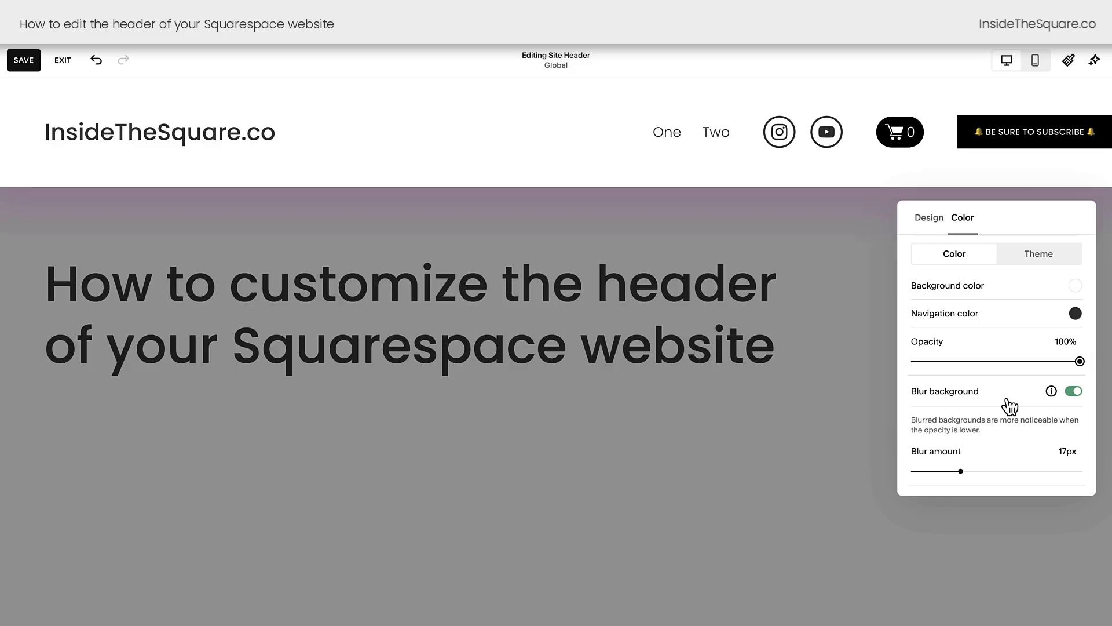
{"action": "left_click", "coordinate": [613, 216]}
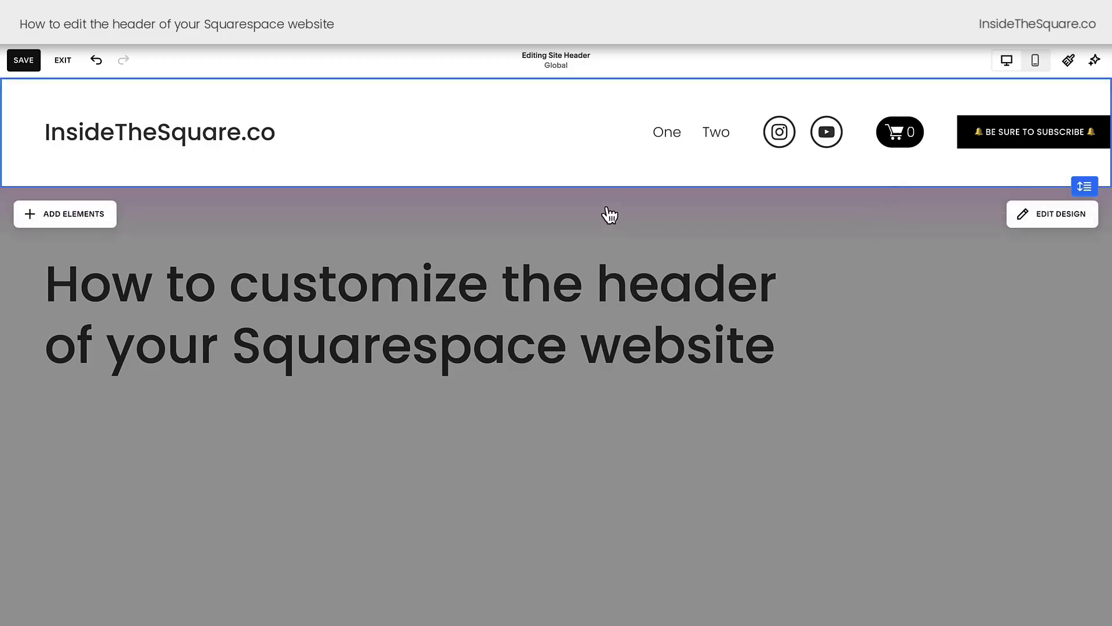
Add the starry night sky image from the library as the background of the page's first section.
{"action": "left_click", "coordinate": [609, 252]}
{"action": "mouse_move", "coordinate": [829, 290]}
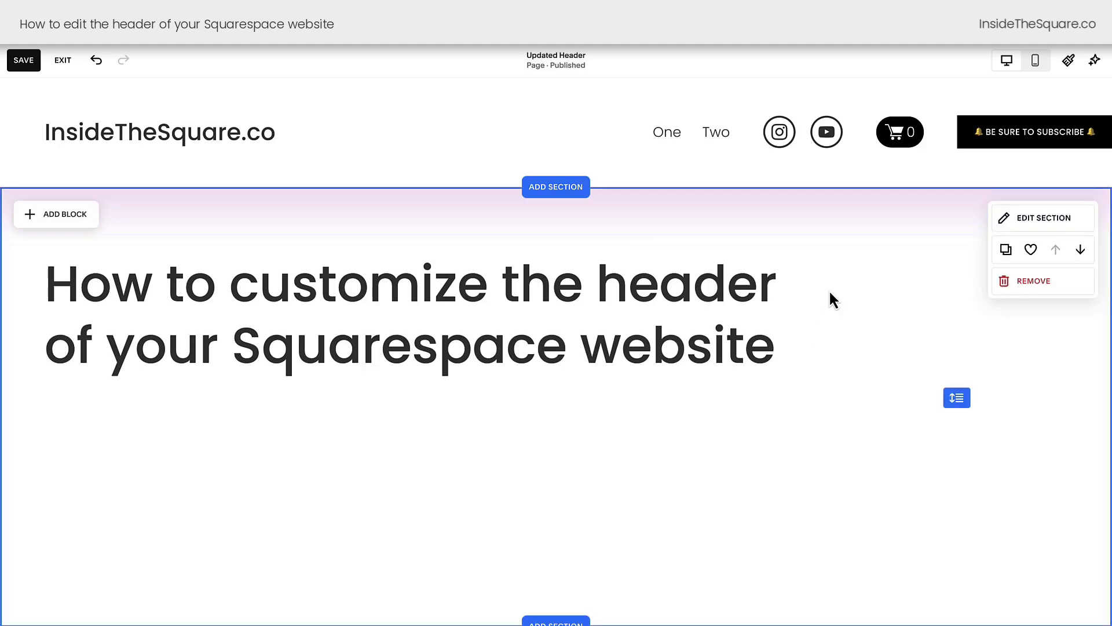
{"action": "left_click", "coordinate": [1036, 223]}
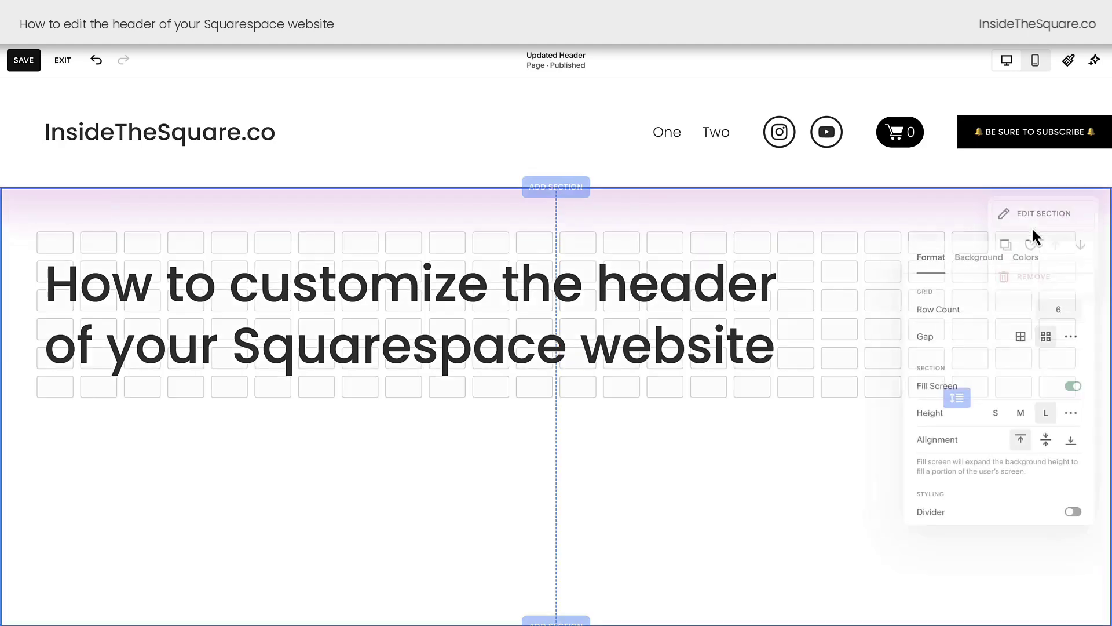
{"action": "left_click", "coordinate": [980, 254]}
{"action": "left_click", "coordinate": [998, 351]}
{"action": "left_click", "coordinate": [978, 388]}
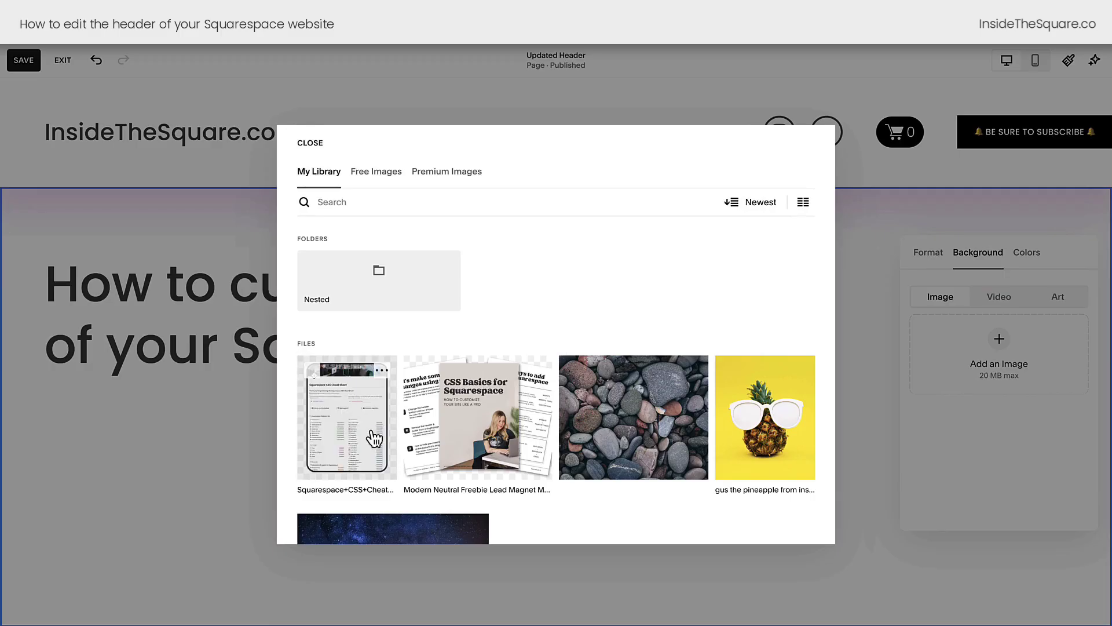
{"action": "left_click", "coordinate": [423, 540]}
{"action": "left_click", "coordinate": [806, 530]}
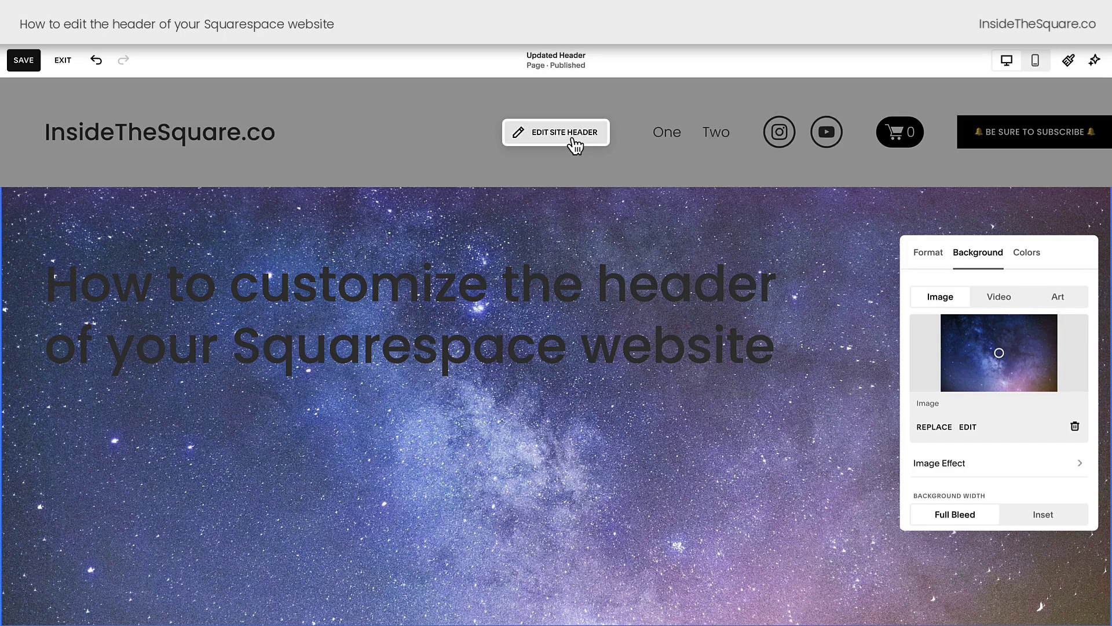
Reopen the site header's color settings and lower the background opacity to 27%.
{"action": "left_click", "coordinate": [573, 139]}
{"action": "left_click", "coordinate": [1043, 220]}
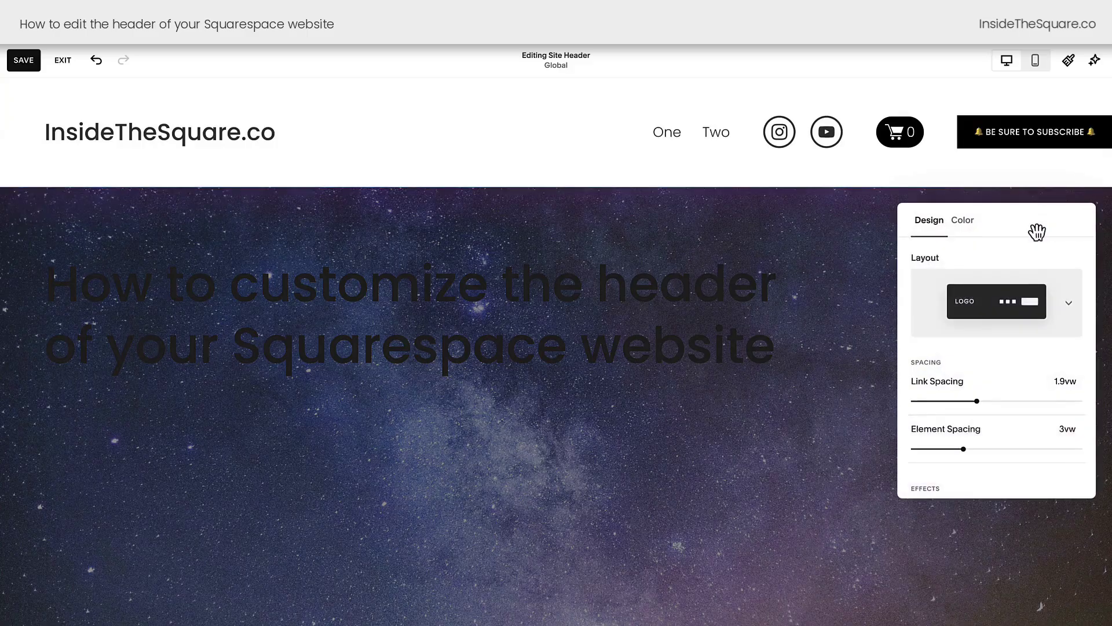
{"action": "left_click", "coordinate": [973, 229]}
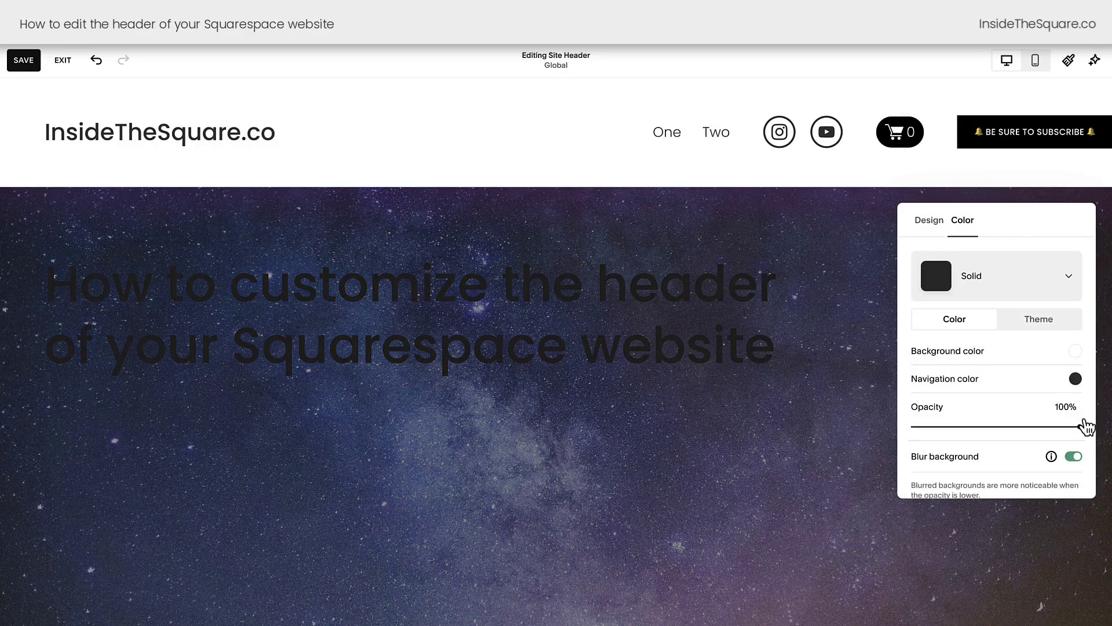
{"action": "left_click_drag", "start_coordinate": [1078, 426], "coordinate": [958, 426]}
Turn the header's background blur off and on again, and set the blur amount to 5px.
{"action": "scroll", "coordinate": [1015, 399], "scroll_direction": "down", "scroll_amount": 1}
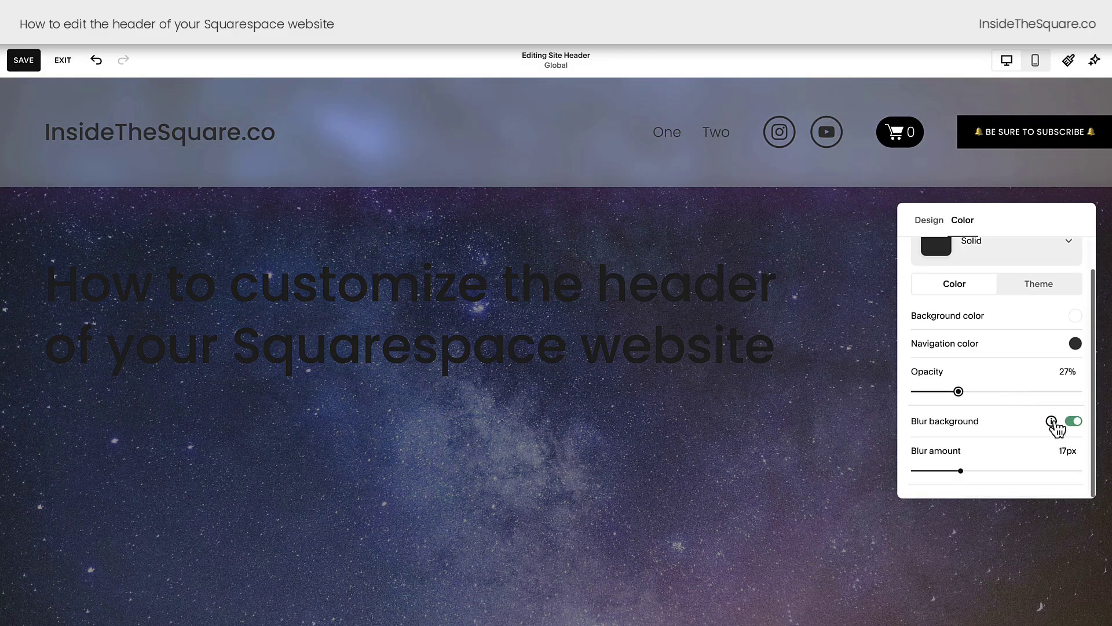
{"action": "left_click", "coordinate": [1074, 422]}
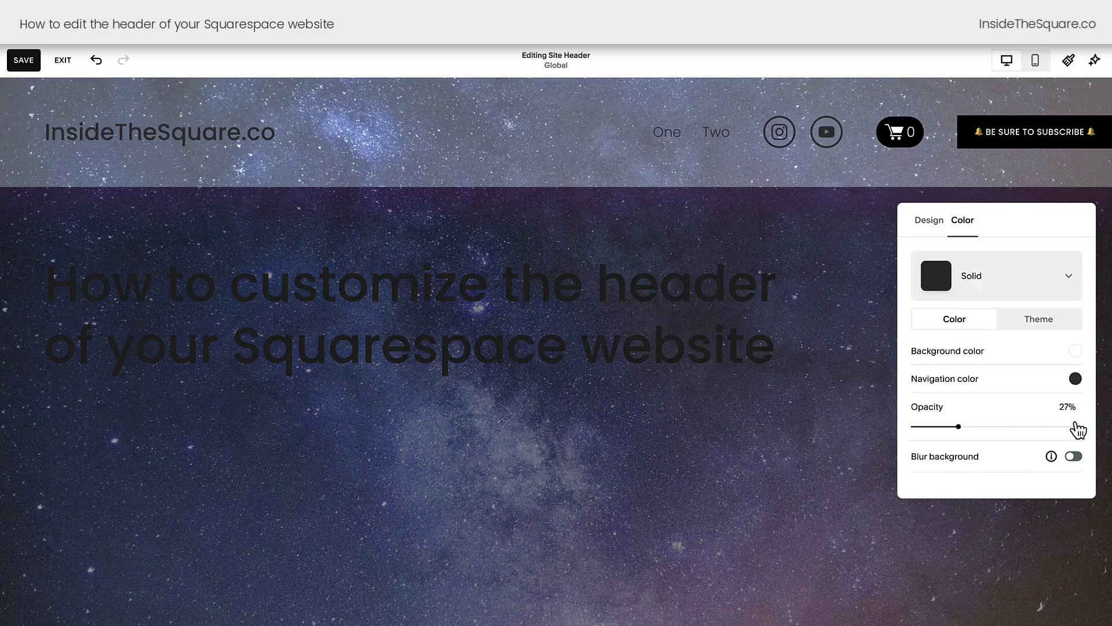
{"action": "left_click", "coordinate": [1075, 457]}
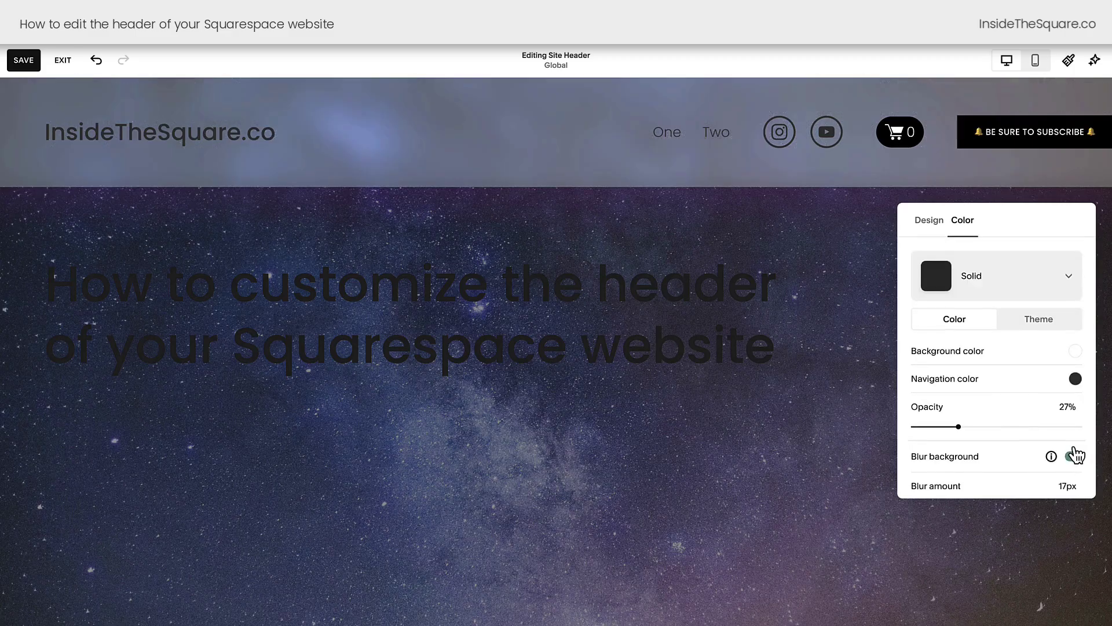
{"action": "scroll", "coordinate": [1076, 452], "scroll_direction": "down", "scroll_amount": 1}
{"action": "left_click_drag", "start_coordinate": [962, 470], "coordinate": [927, 471]}
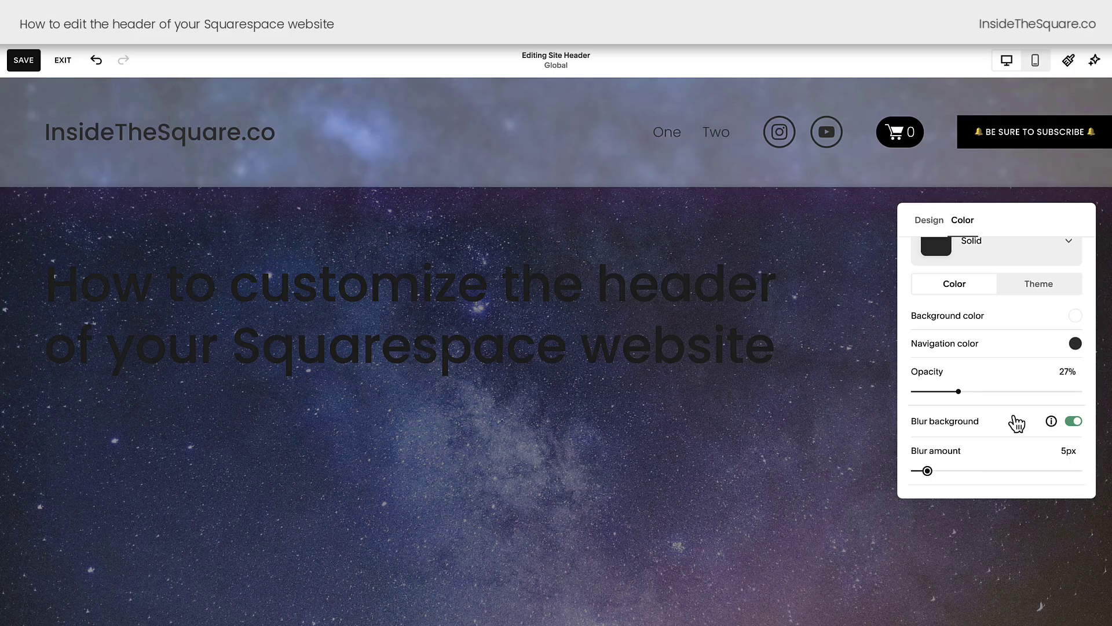
Leave the header's color settings, save the changes and exit the page editor.
{"action": "left_click", "coordinate": [798, 245]}
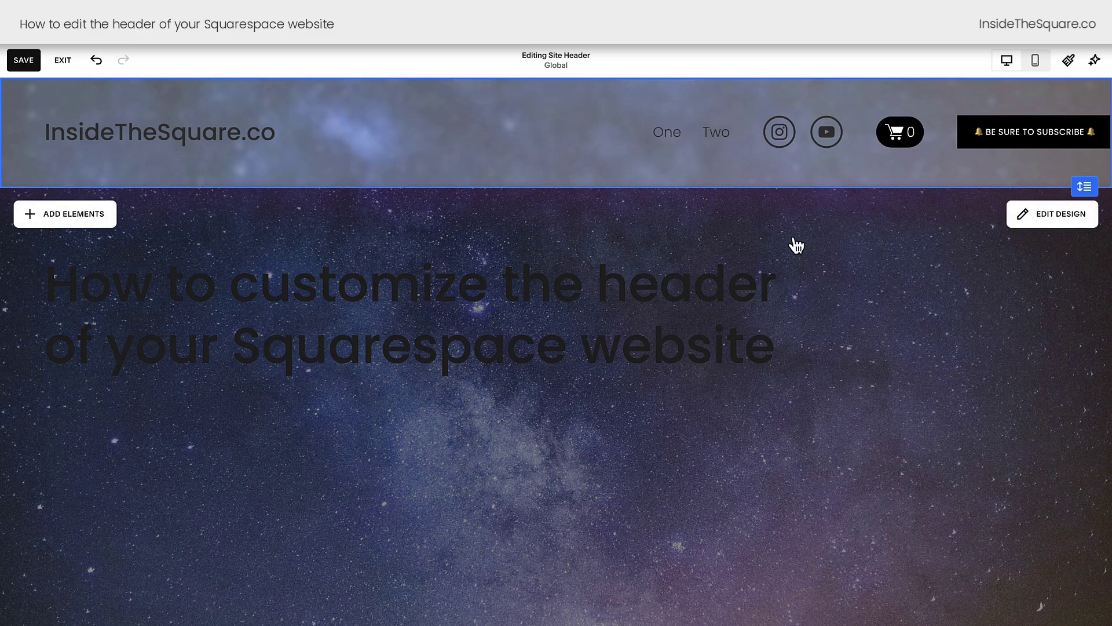
{"action": "left_click", "coordinate": [24, 61]}
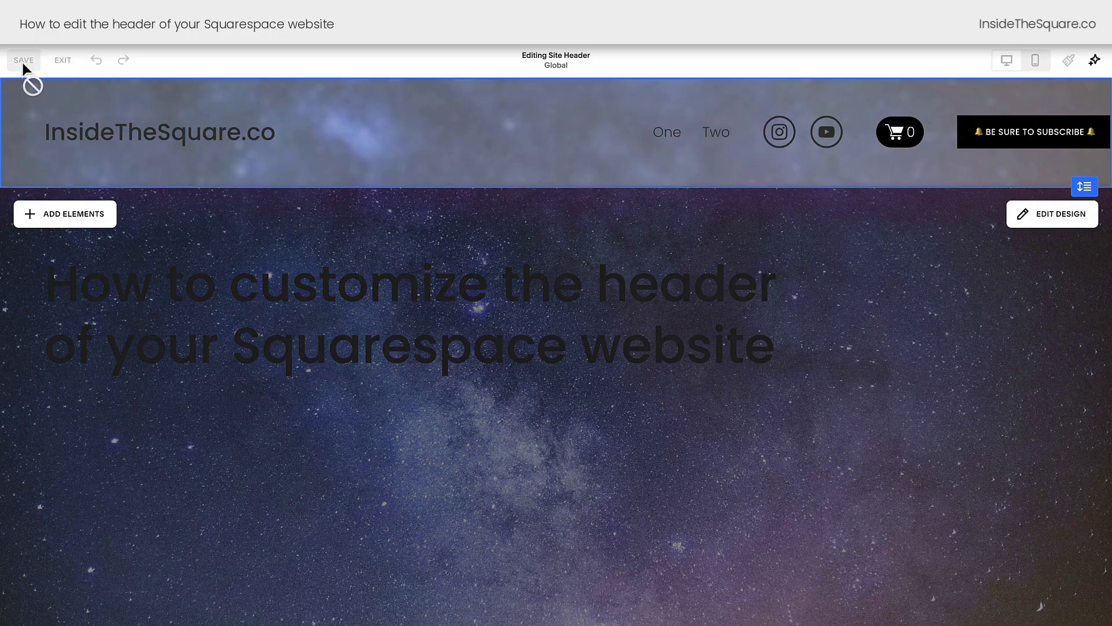
{"action": "left_click", "coordinate": [64, 61]}
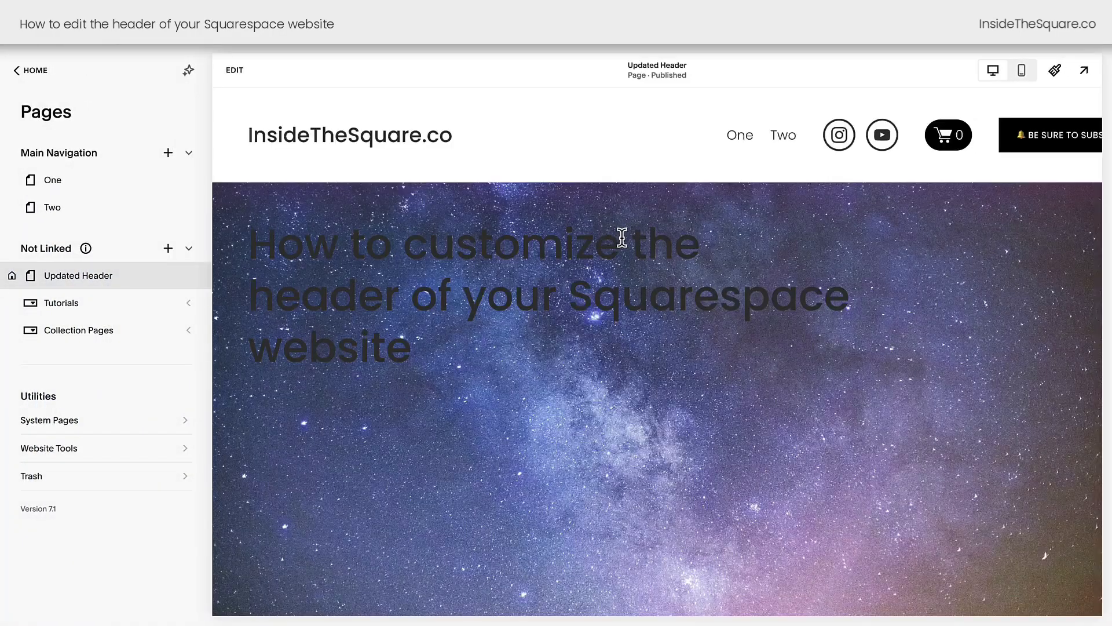
Reopen the site header for editing and review the elements that can be added to it.
{"action": "left_click", "coordinate": [235, 71]}
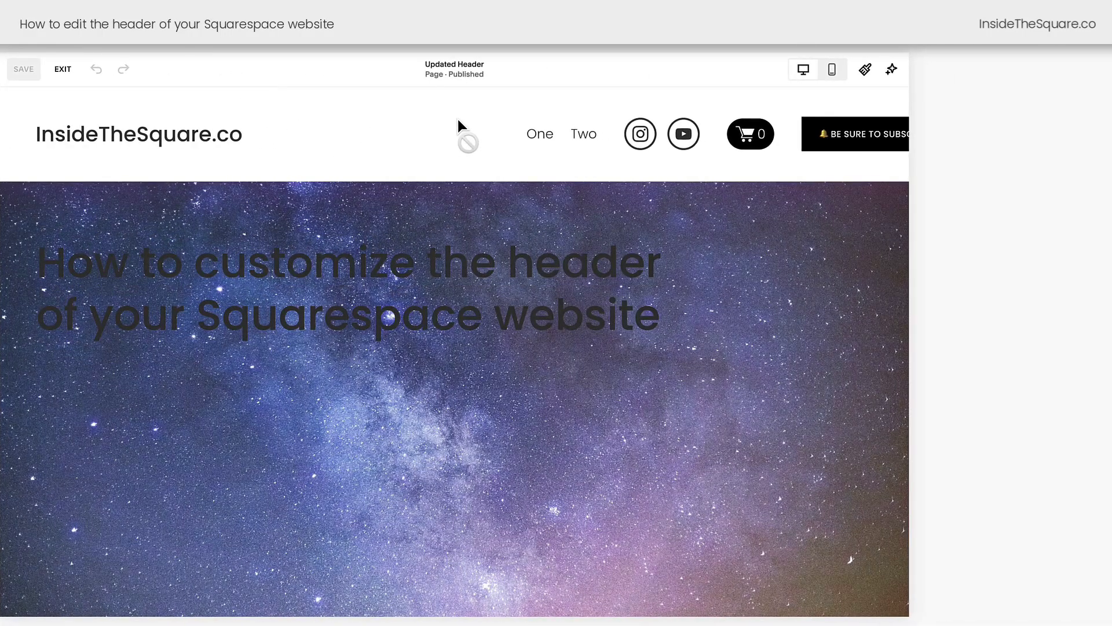
{"action": "mouse_move", "coordinate": [455, 124]}
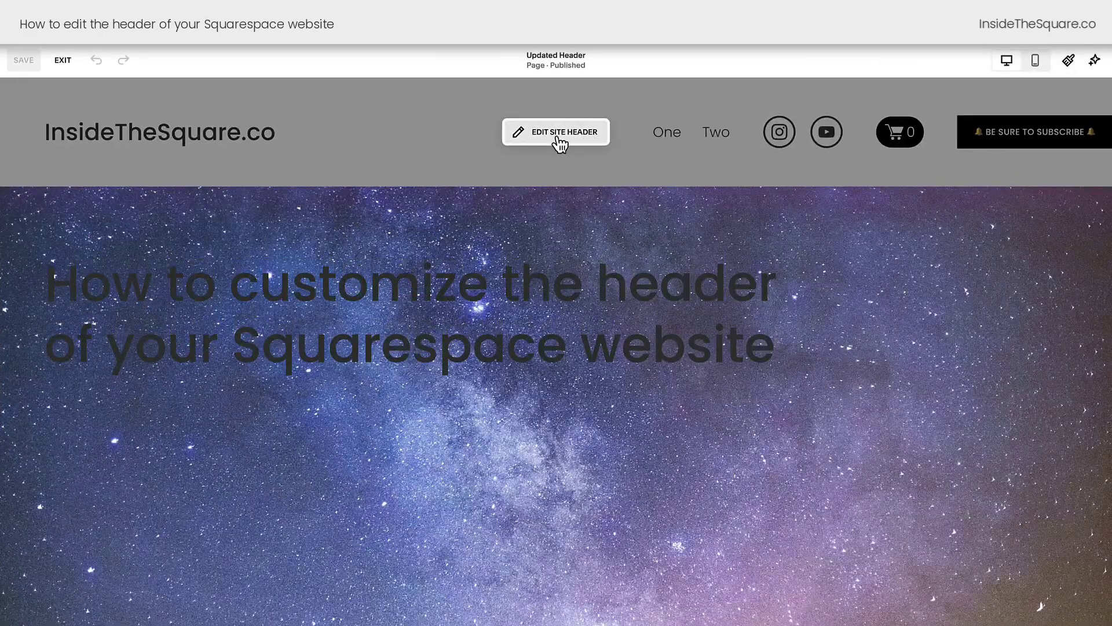
{"action": "left_click", "coordinate": [564, 145]}
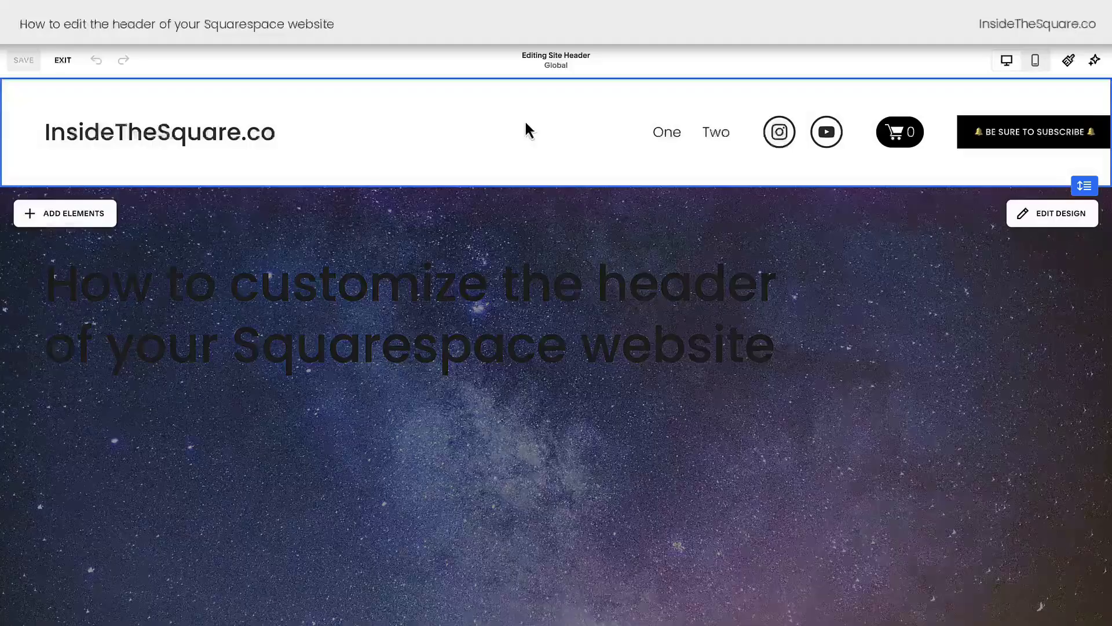
{"action": "left_click", "coordinate": [107, 223]}
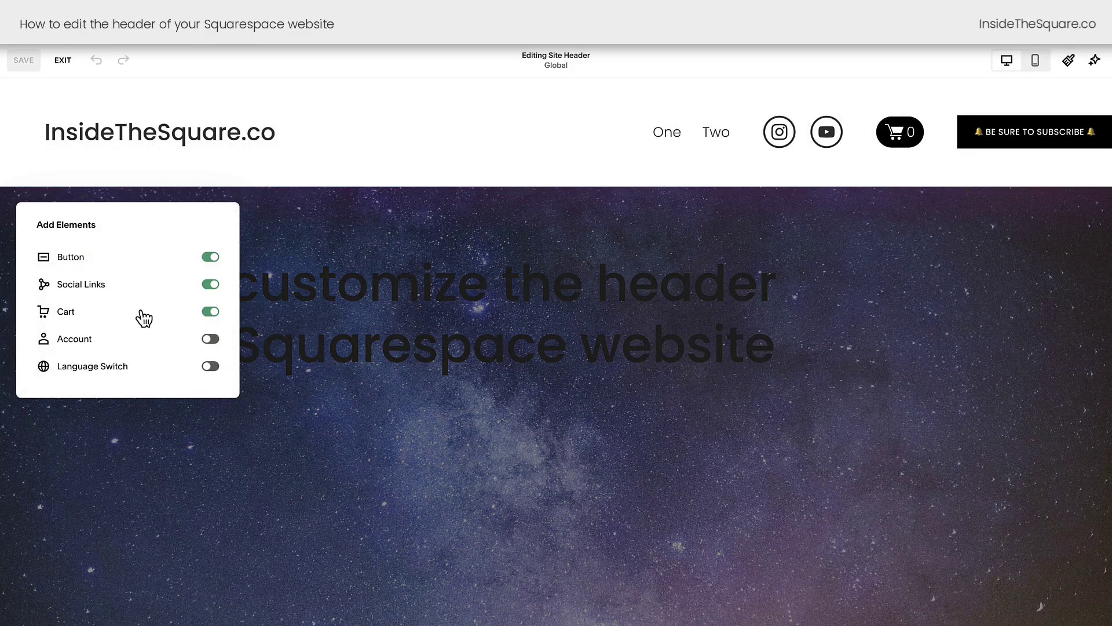
{"action": "left_click", "coordinate": [444, 172]}
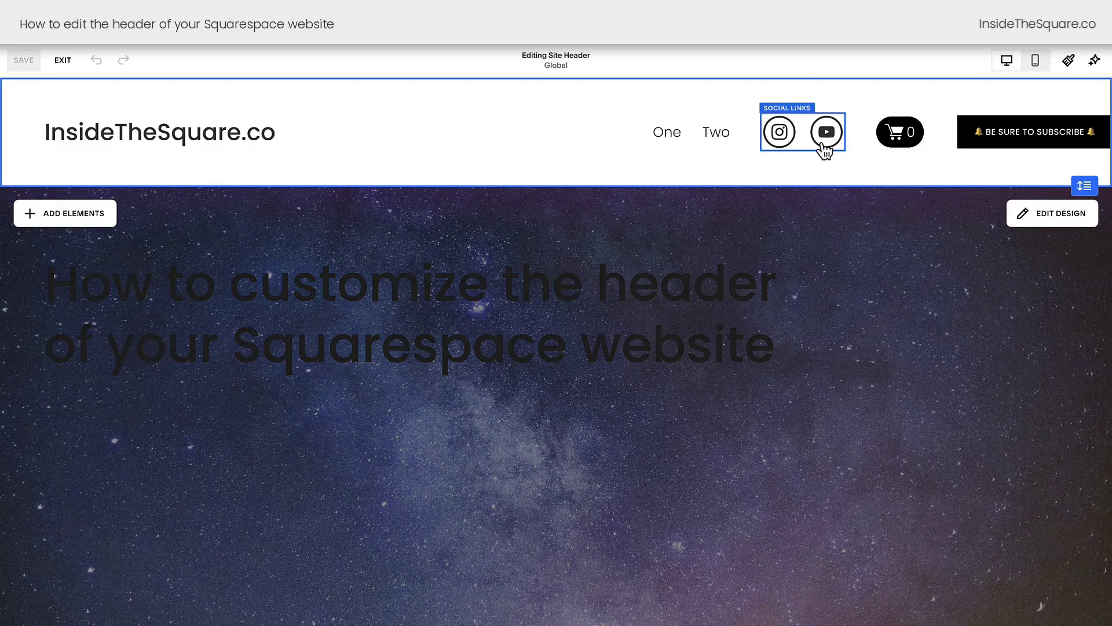
Review the content settings of the header's subscribe button and close them without changes.
{"action": "left_click", "coordinate": [995, 142]}
{"action": "left_click", "coordinate": [910, 132]}
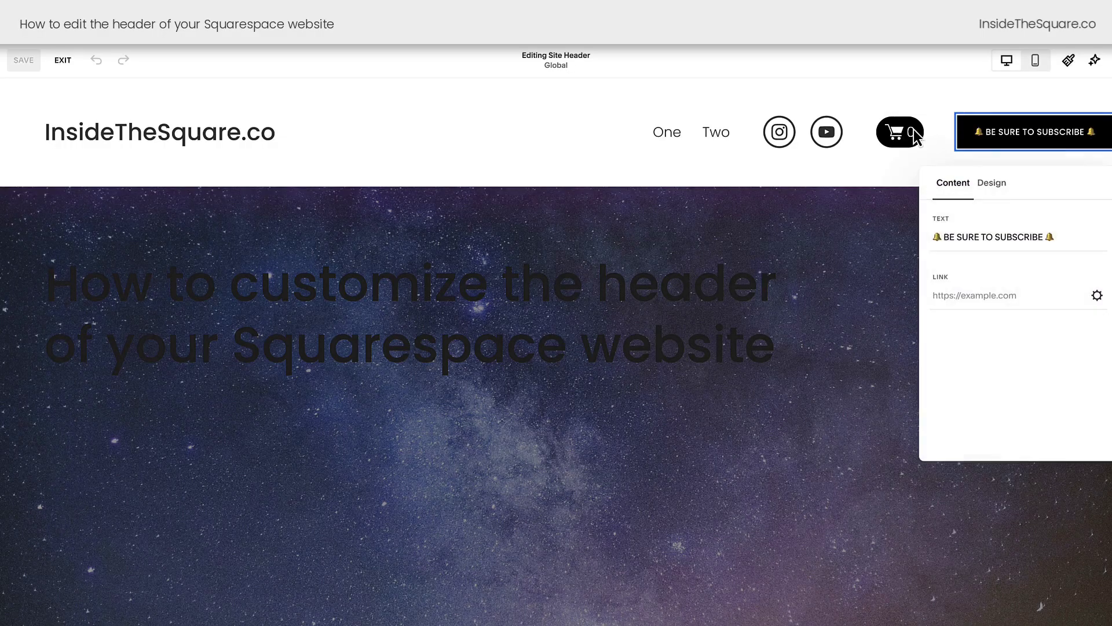
{"action": "left_click_drag", "start_coordinate": [1038, 183], "coordinate": [1014, 182]}
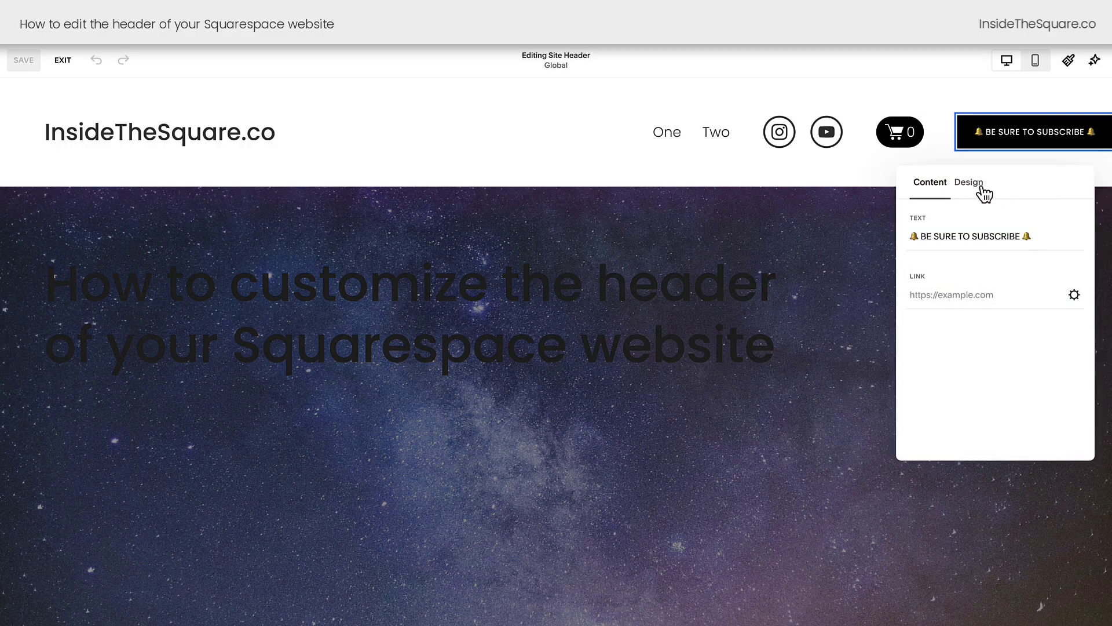
{"action": "left_click", "coordinate": [881, 181]}
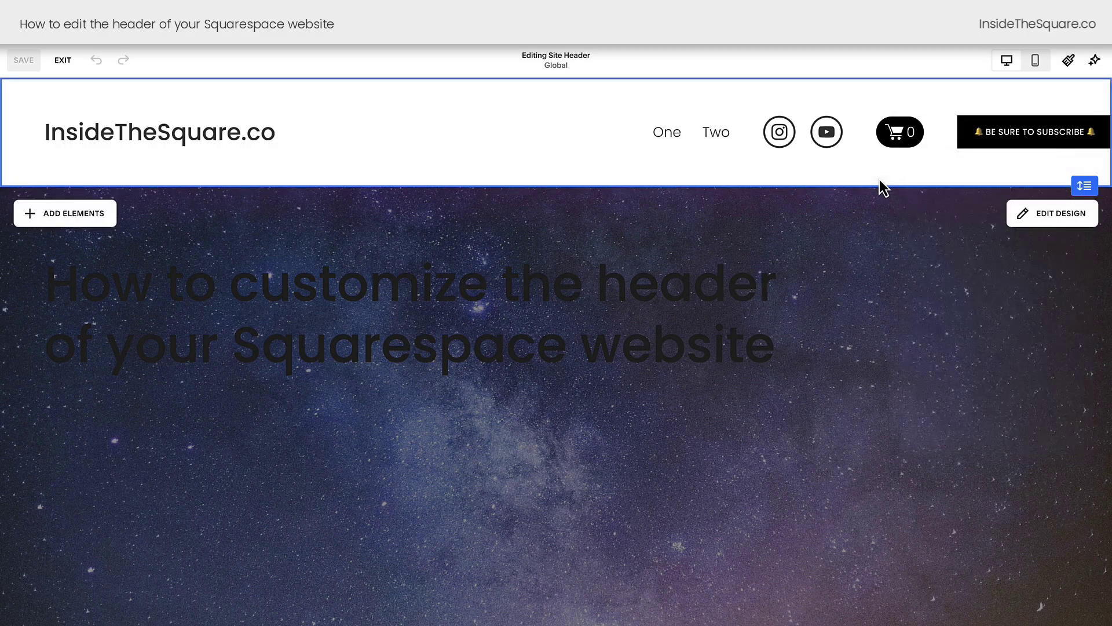
Change the desktop header layout so the navigation links sit directly beside the logo, with the button at the far right.
{"action": "left_click", "coordinate": [1066, 227]}
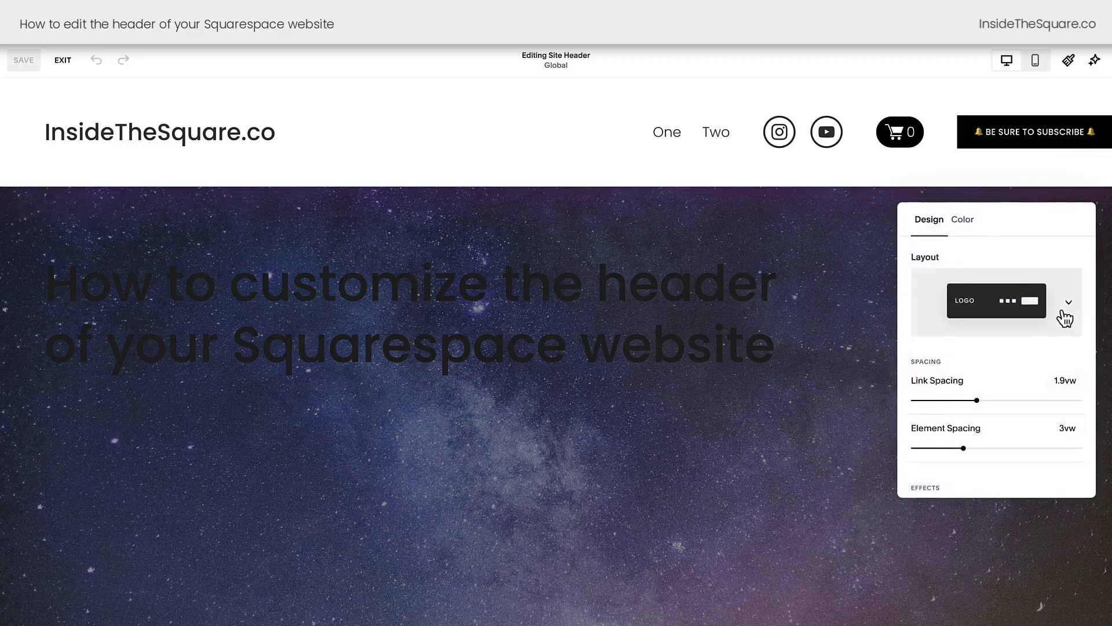
{"action": "left_click", "coordinate": [1065, 318]}
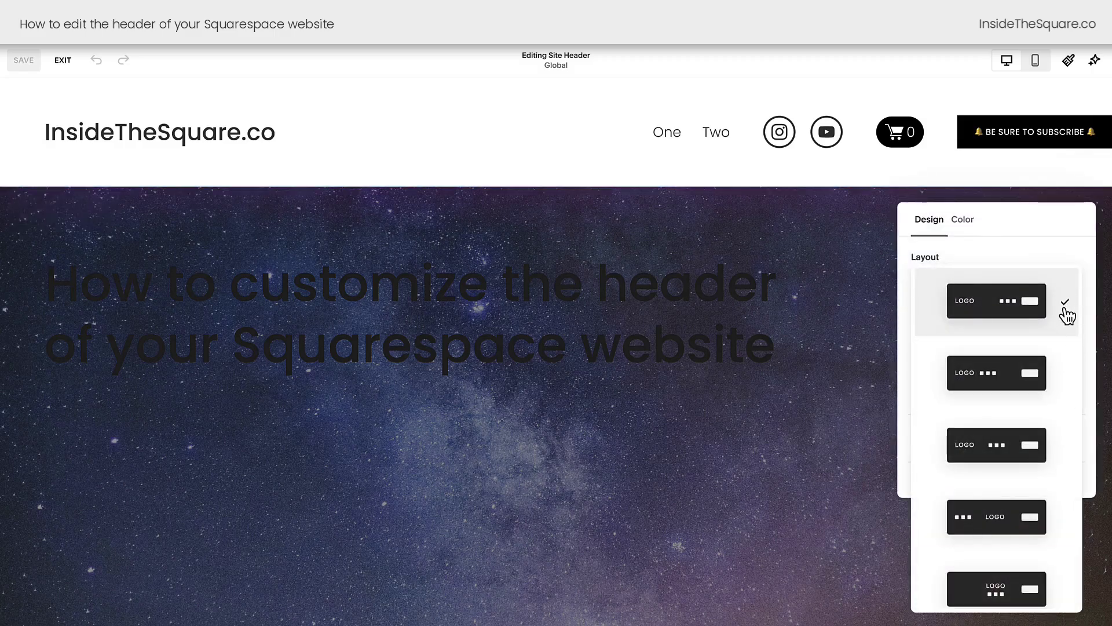
{"action": "left_click", "coordinate": [1049, 359]}
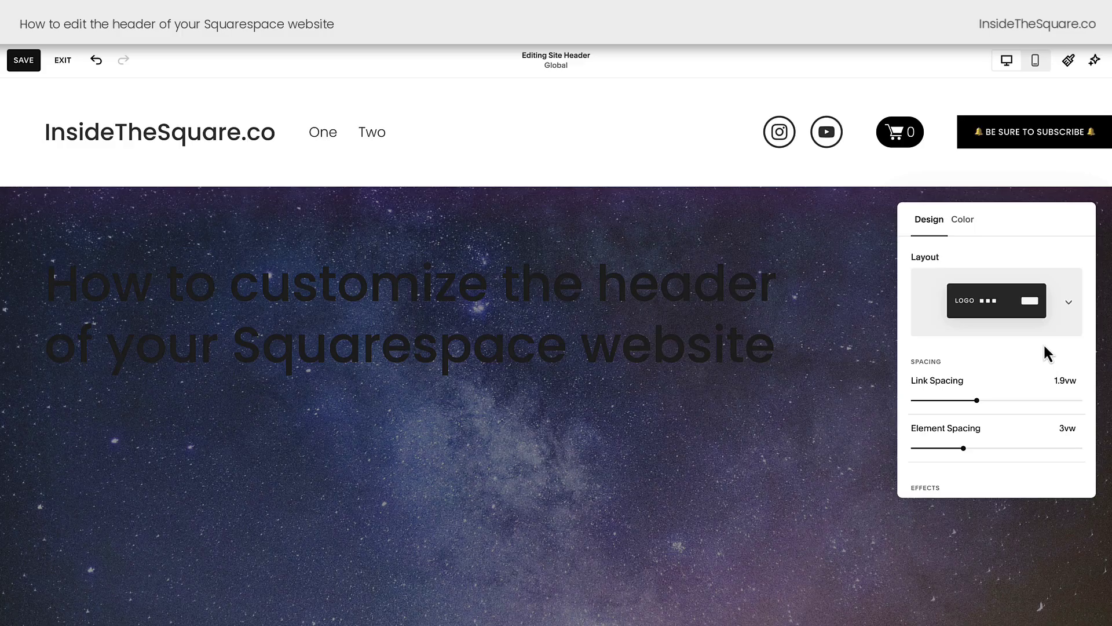
Go through the header's spacing and effects settings and reduce the header height to about 2.7vw.
{"action": "scroll", "coordinate": [1045, 351], "scroll_direction": "down", "scroll_amount": 3}
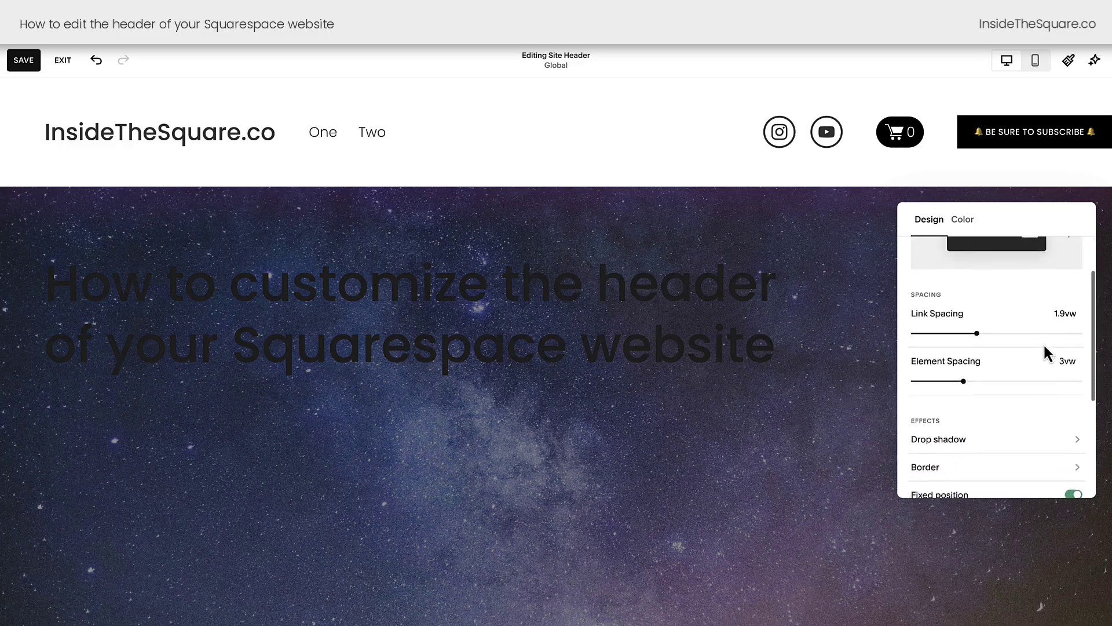
{"action": "scroll", "coordinate": [1045, 353], "scroll_direction": "down", "scroll_amount": 1}
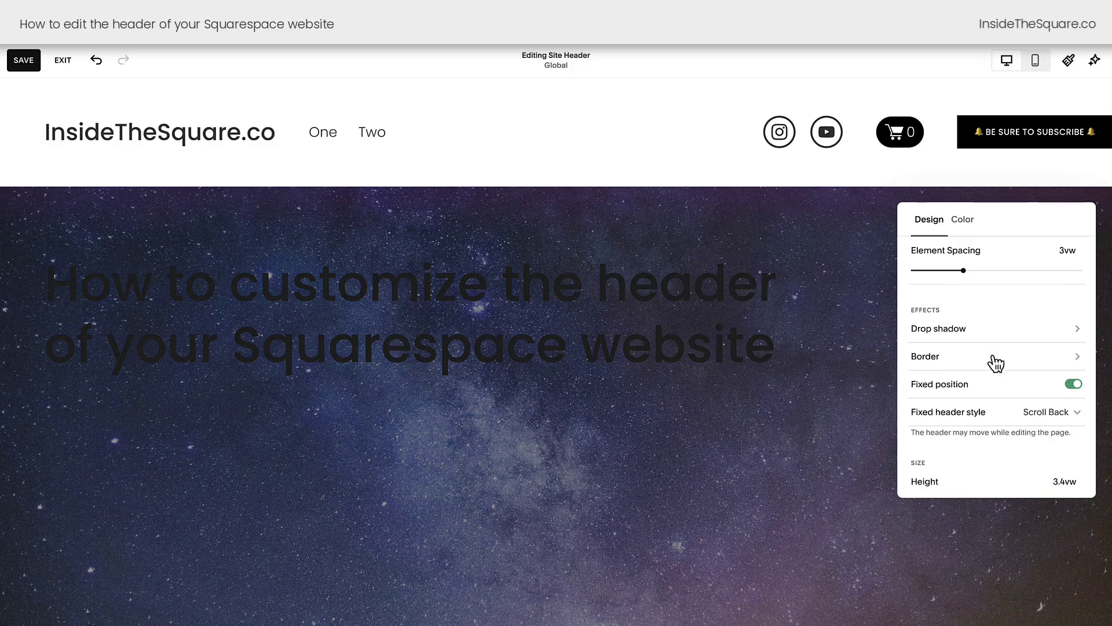
{"action": "scroll", "coordinate": [997, 362], "scroll_direction": "down", "scroll_amount": 1}
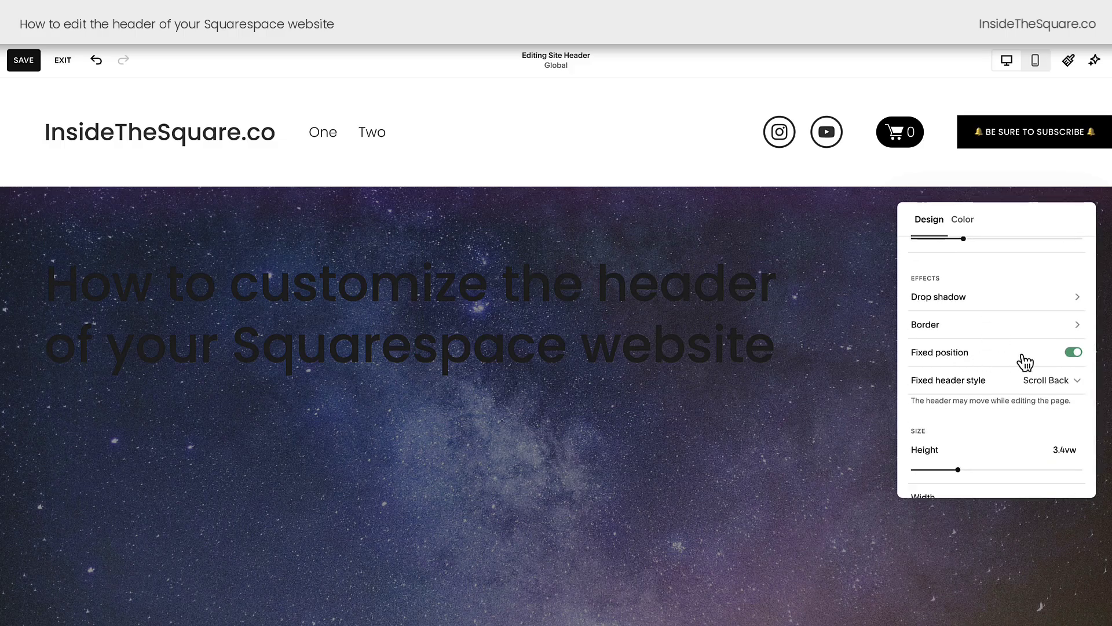
{"action": "scroll", "coordinate": [1026, 363], "scroll_direction": "down", "scroll_amount": 1}
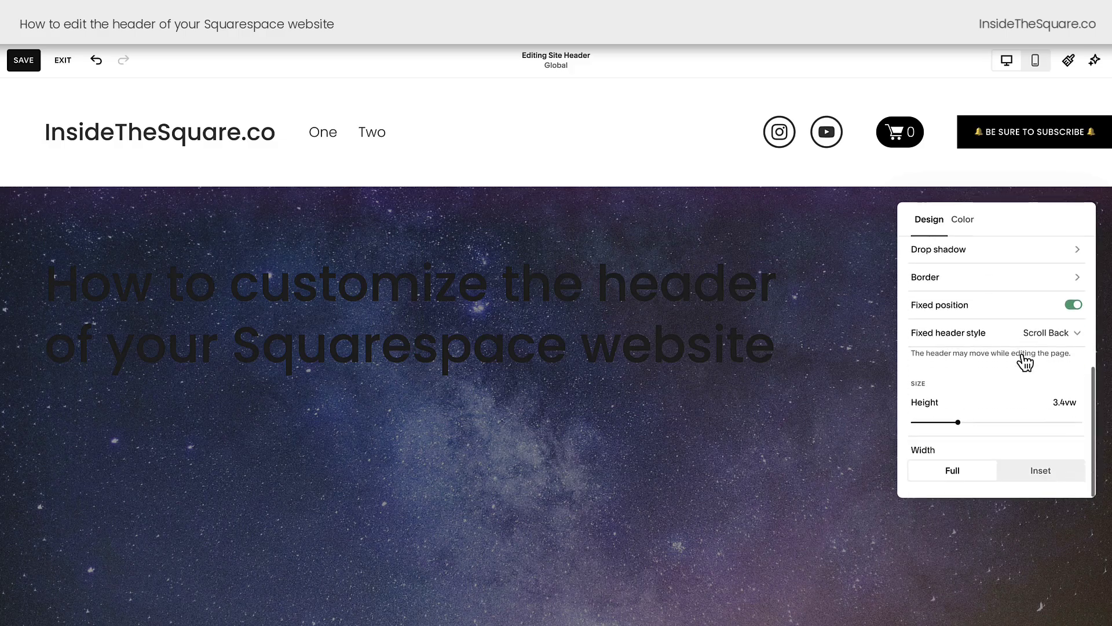
{"action": "mouse_move", "coordinate": [957, 422]}
{"action": "left_mouse_down"}
{"action": "mouse_move", "coordinate": [933, 423]}
{"action": "mouse_move", "coordinate": [944, 424]}
{"action": "left_mouse_up"}
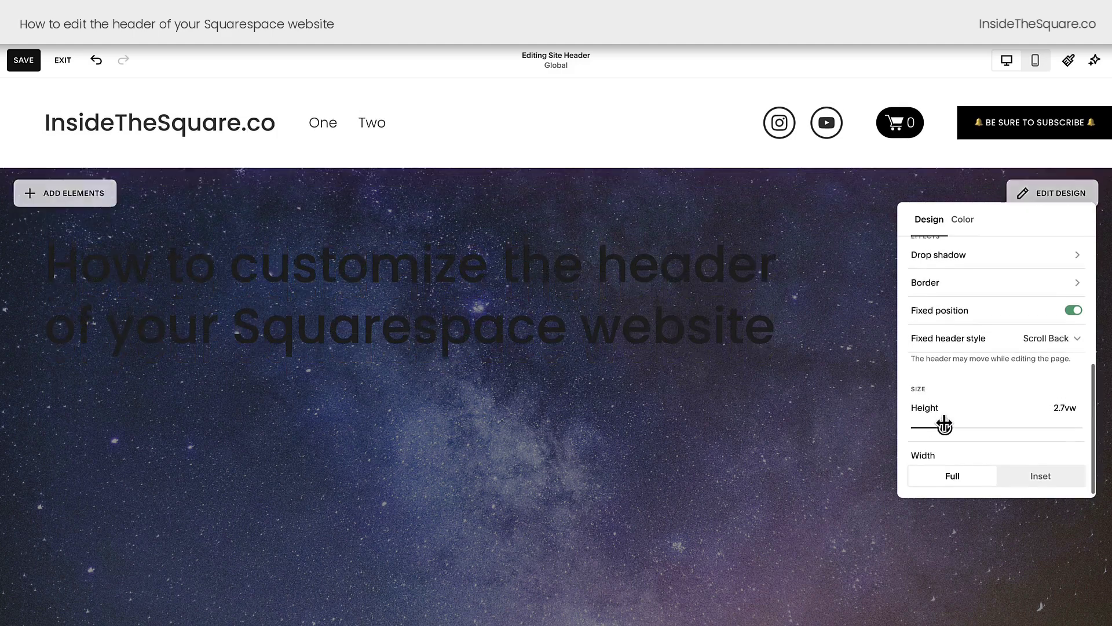
Lower the header background opacity to 53% and turn on background blur, keeping the Solid style.
{"action": "left_click", "coordinate": [971, 224]}
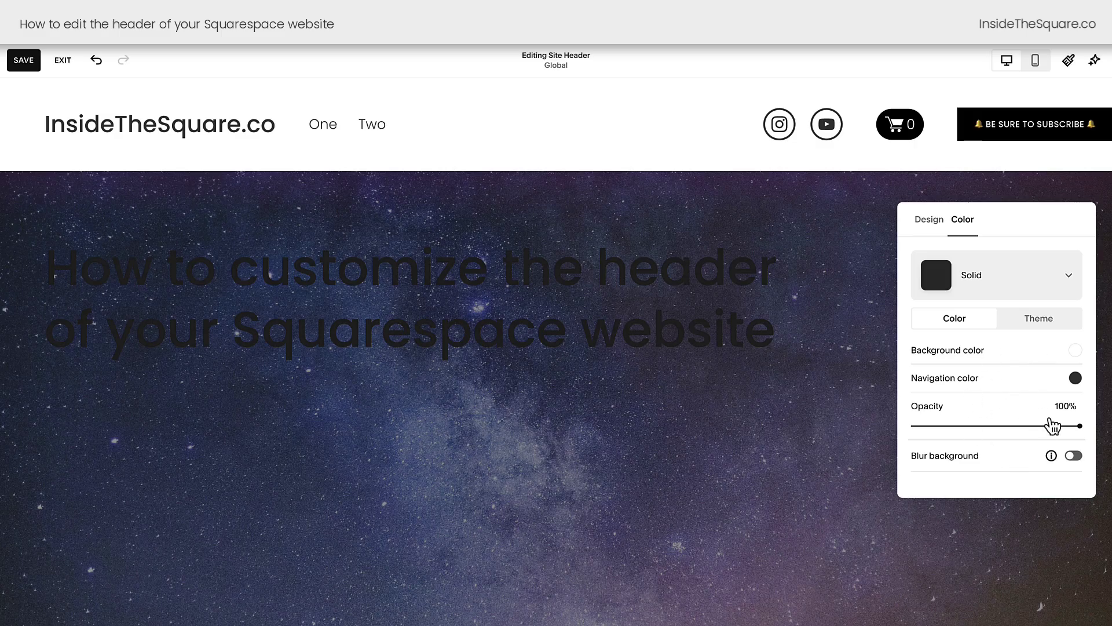
{"action": "left_click_drag", "start_coordinate": [1081, 429], "coordinate": [1002, 427]}
{"action": "left_click", "coordinate": [1073, 455]}
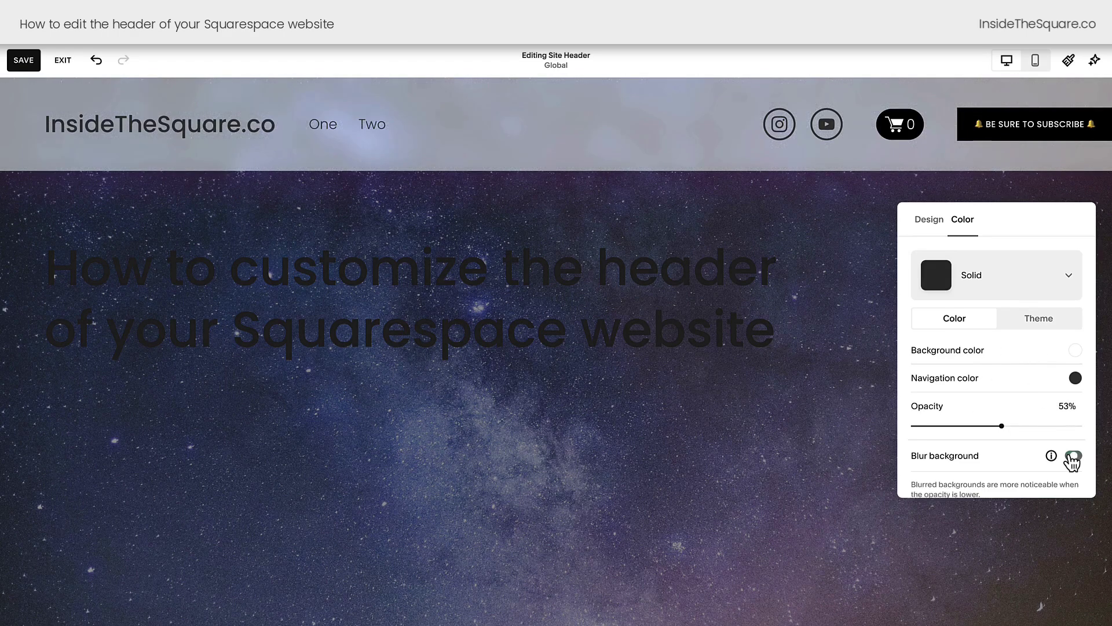
{"action": "scroll", "coordinate": [974, 448], "scroll_direction": "down", "scroll_amount": 2}
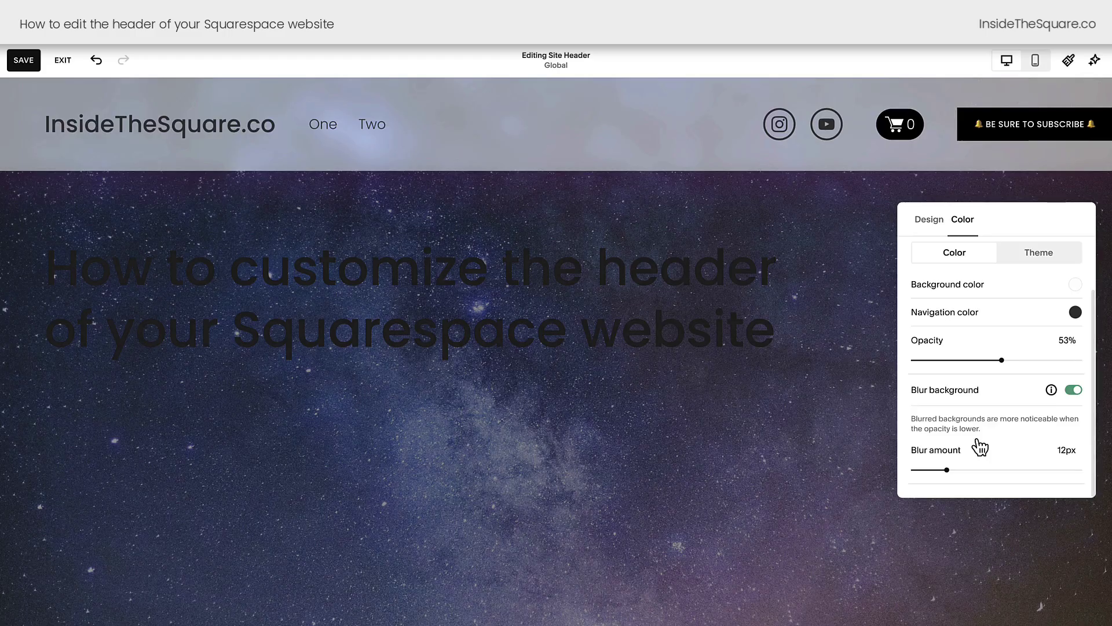
{"action": "scroll", "coordinate": [978, 447], "scroll_direction": "up", "scroll_amount": 2}
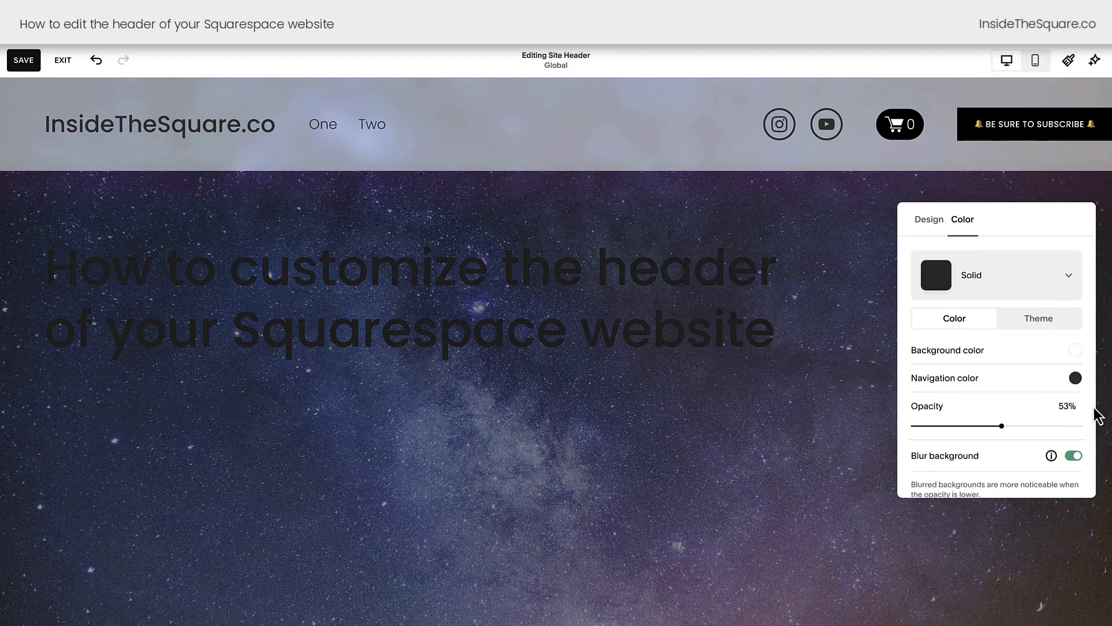
{"action": "left_click", "coordinate": [986, 296]}
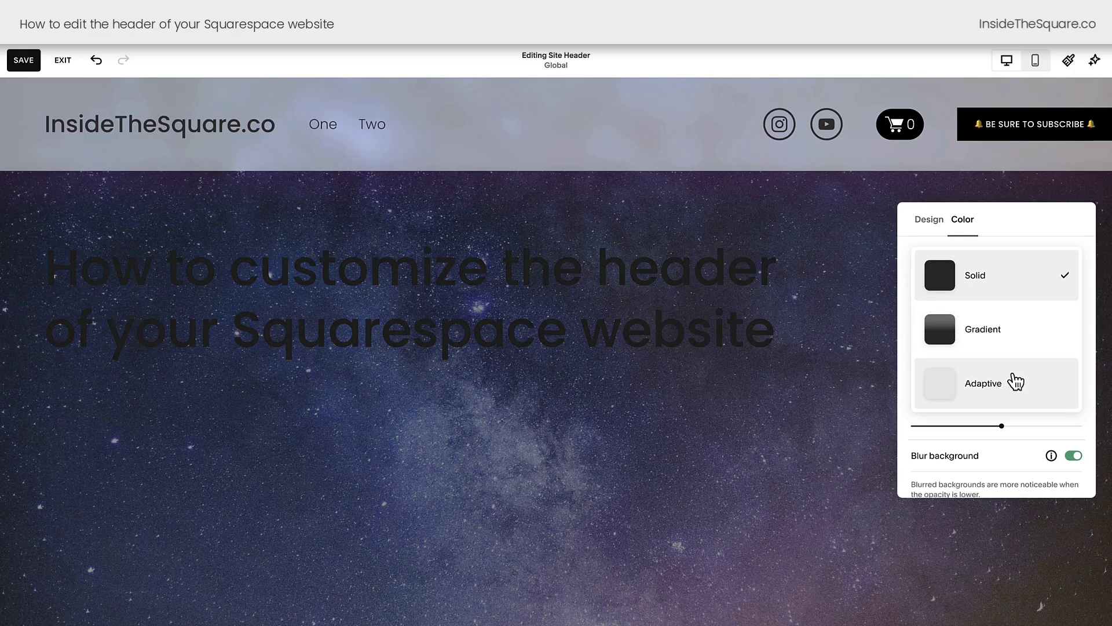
{"action": "key", "text": "Escape"}
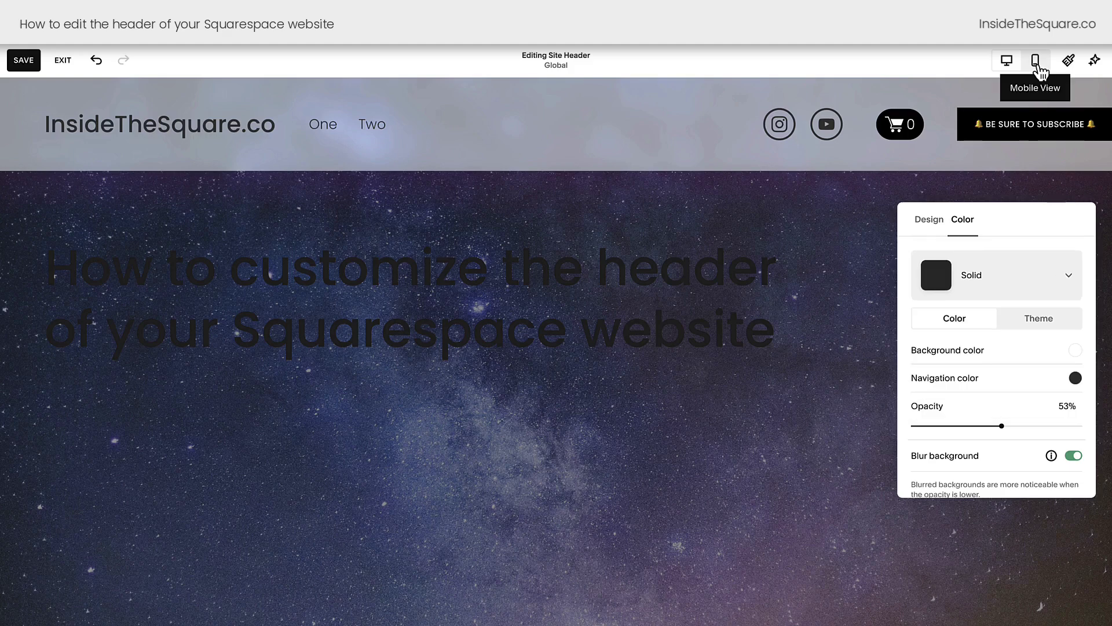
Switch to the mobile view and set the mobile header layout to cart on the left, with logo and menu icon on the right.
{"action": "left_click", "coordinate": [1039, 66]}
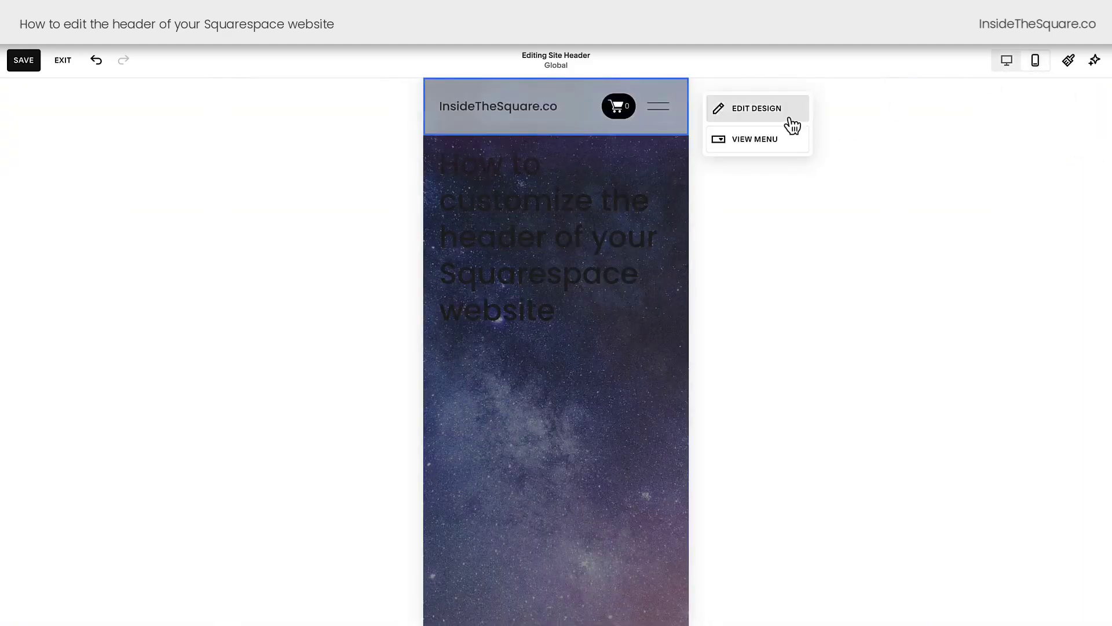
{"action": "left_click", "coordinate": [774, 125]}
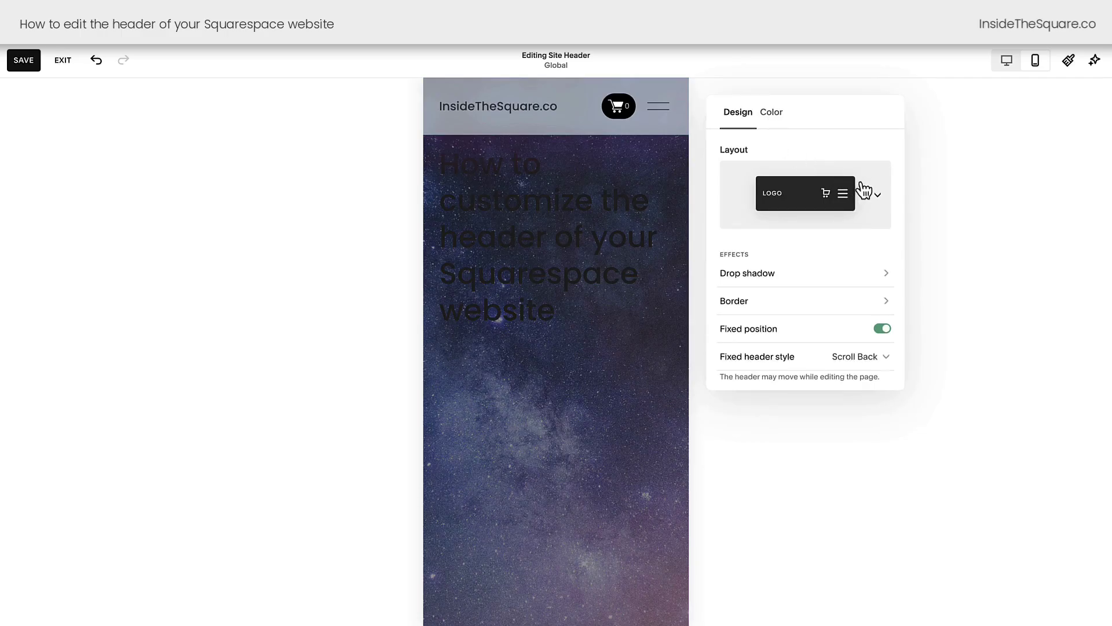
{"action": "left_click", "coordinate": [870, 221]}
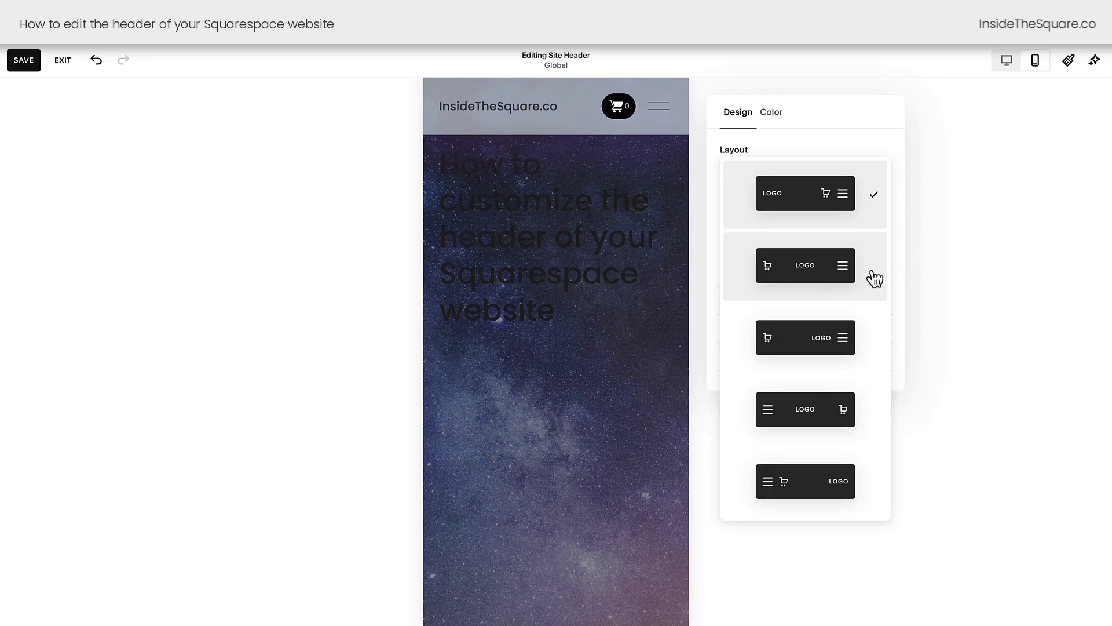
{"action": "left_click", "coordinate": [867, 358]}
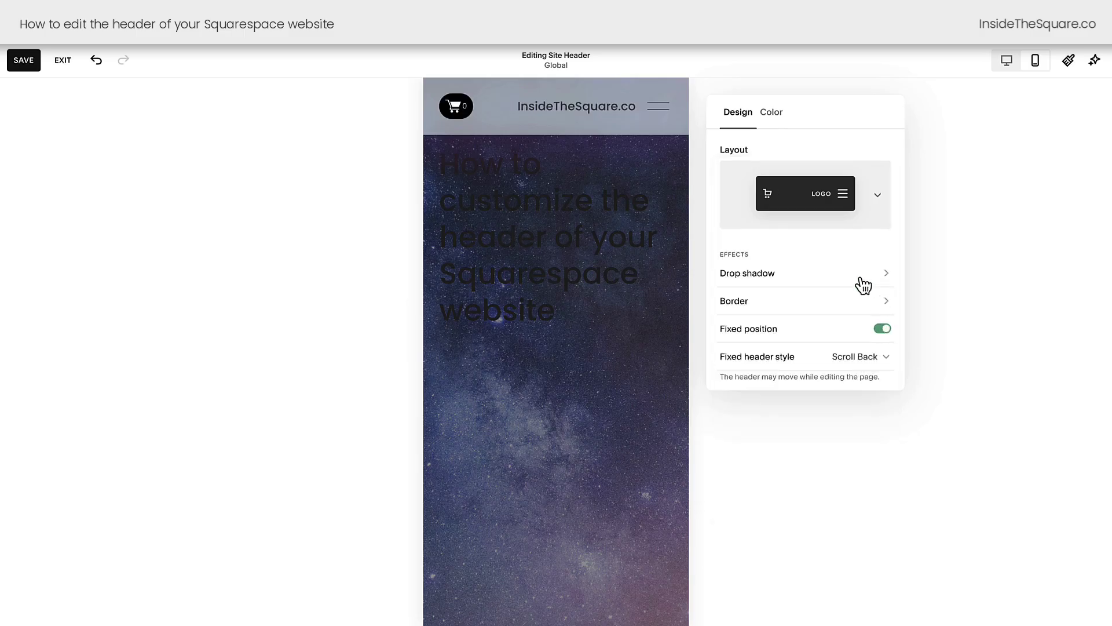
{"action": "scroll", "coordinate": [840, 293], "scroll_direction": "down", "scroll_amount": 1}
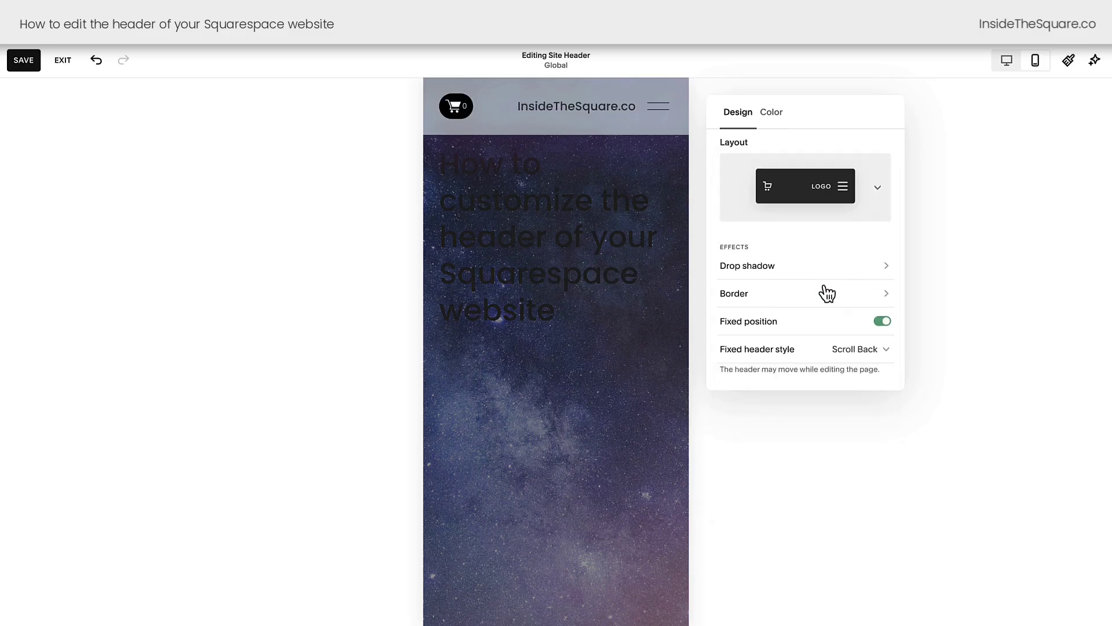
Review the color style options of the mobile header and close its settings without changes.
{"action": "left_click", "coordinate": [781, 111]}
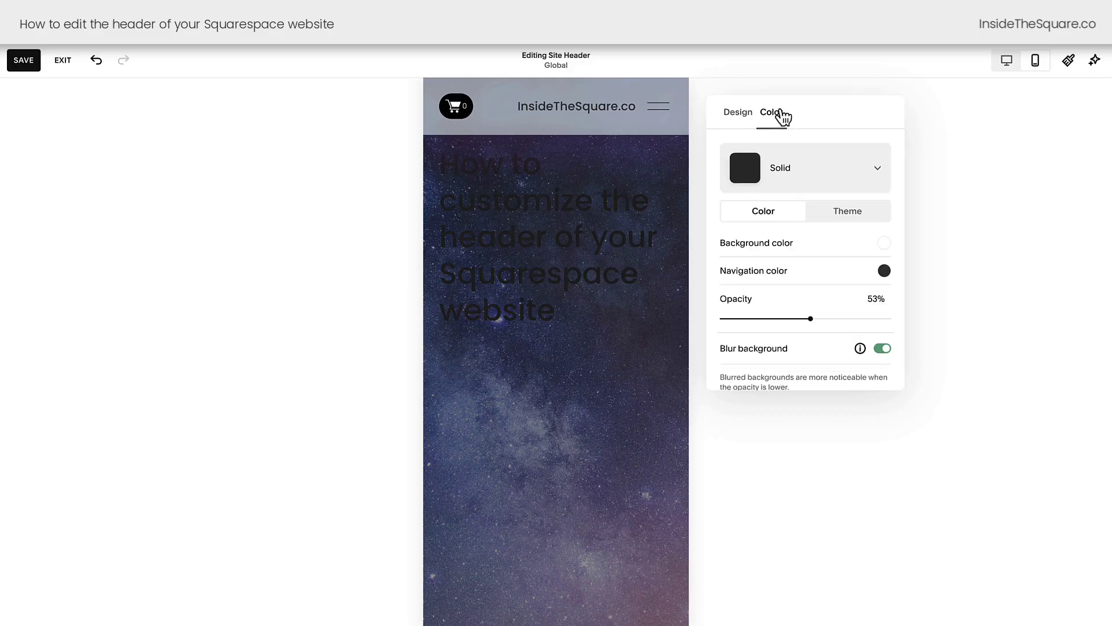
{"action": "left_click", "coordinate": [835, 165]}
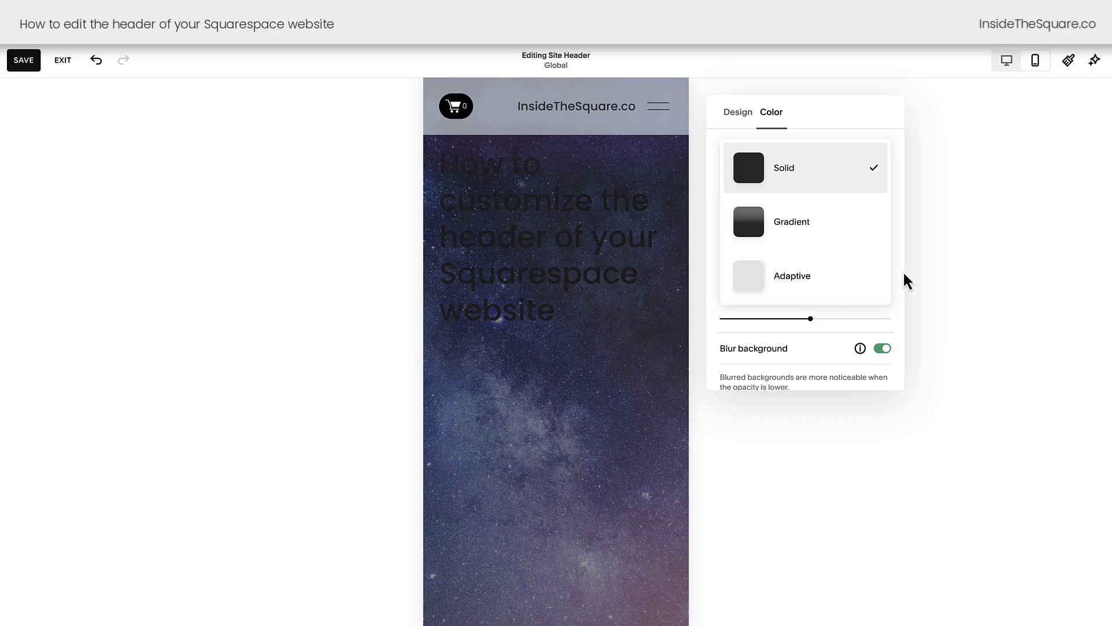
{"action": "left_click", "coordinate": [970, 175]}
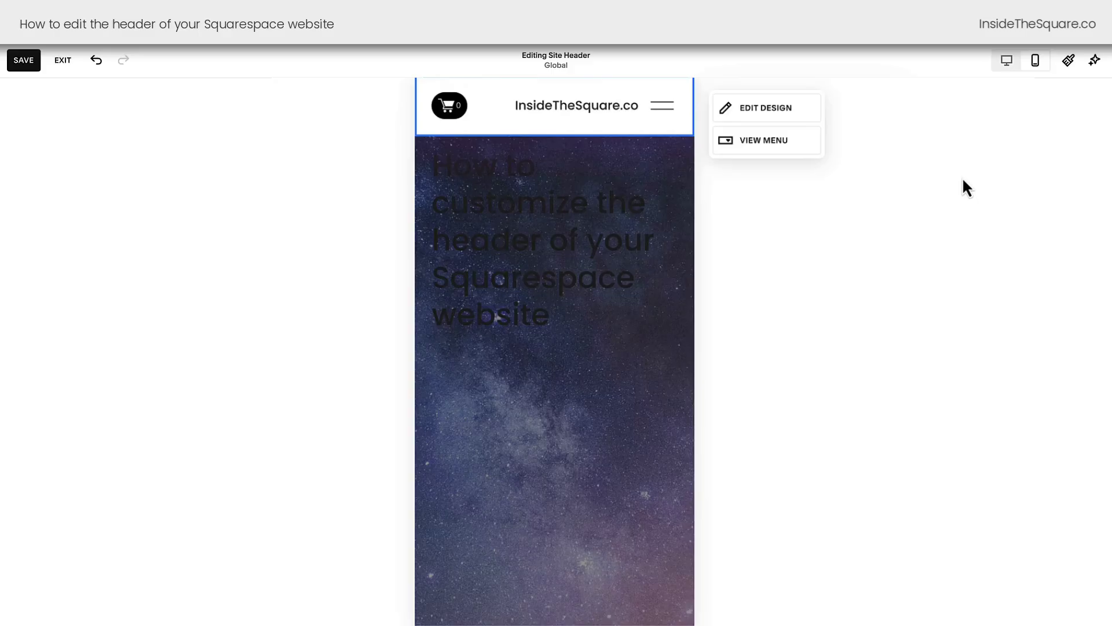
Open the mobile menu's design settings, set its link spacing to 3.1vw, and try left alignment before returning to center.
{"action": "left_click", "coordinate": [776, 151]}
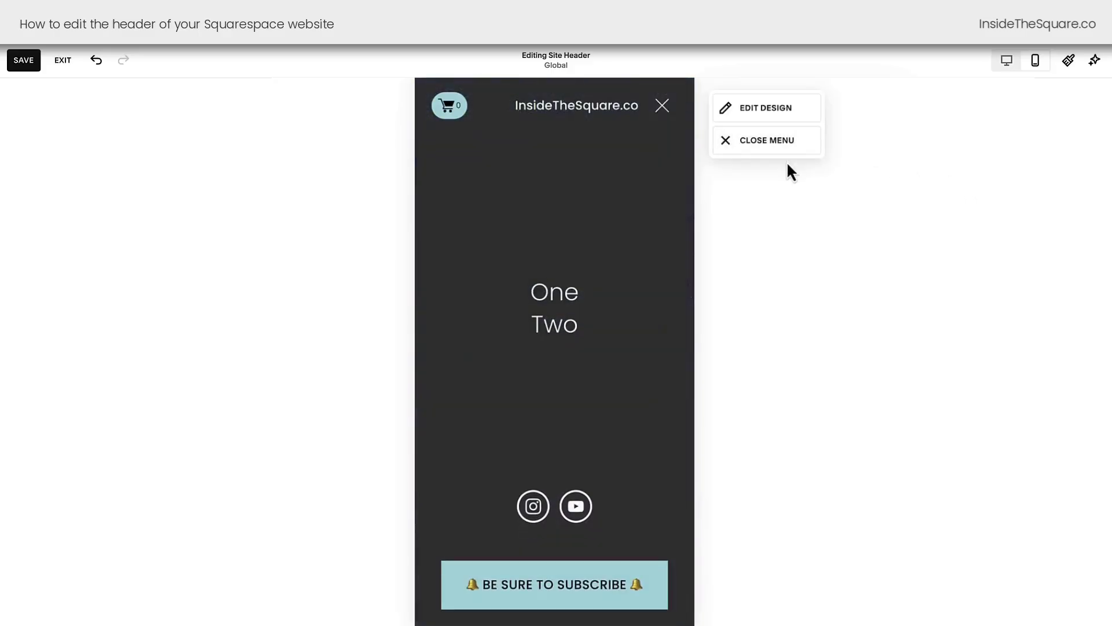
{"action": "left_click", "coordinate": [799, 123]}
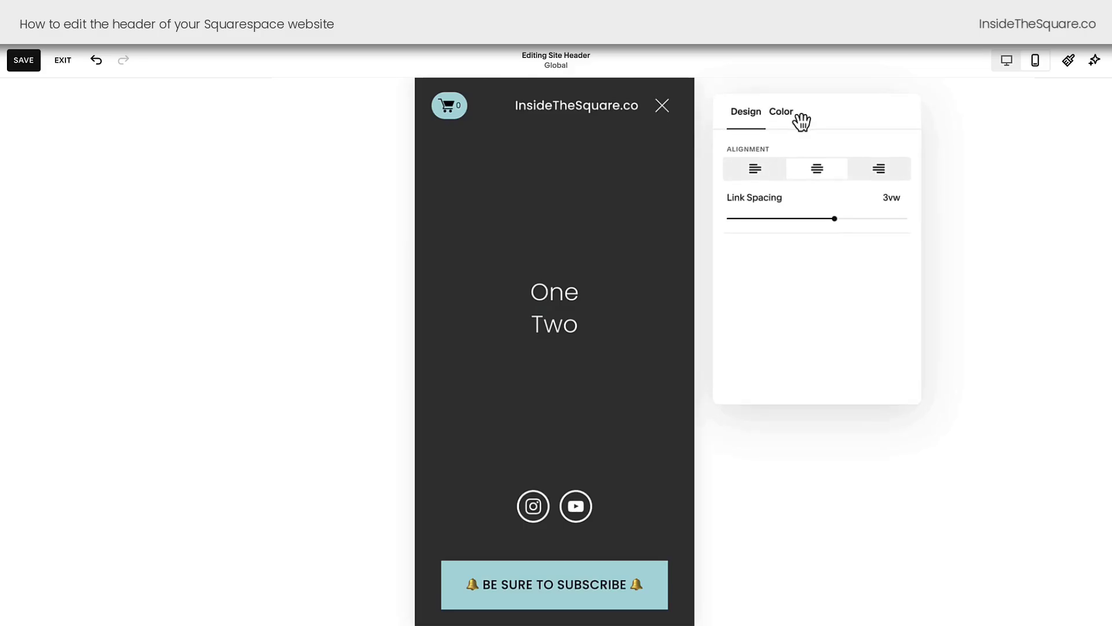
{"action": "mouse_move", "coordinate": [837, 219]}
{"action": "left_mouse_down"}
{"action": "mouse_move", "coordinate": [788, 219]}
{"action": "mouse_move", "coordinate": [837, 219]}
{"action": "left_mouse_up"}
{"action": "left_click", "coordinate": [753, 169]}
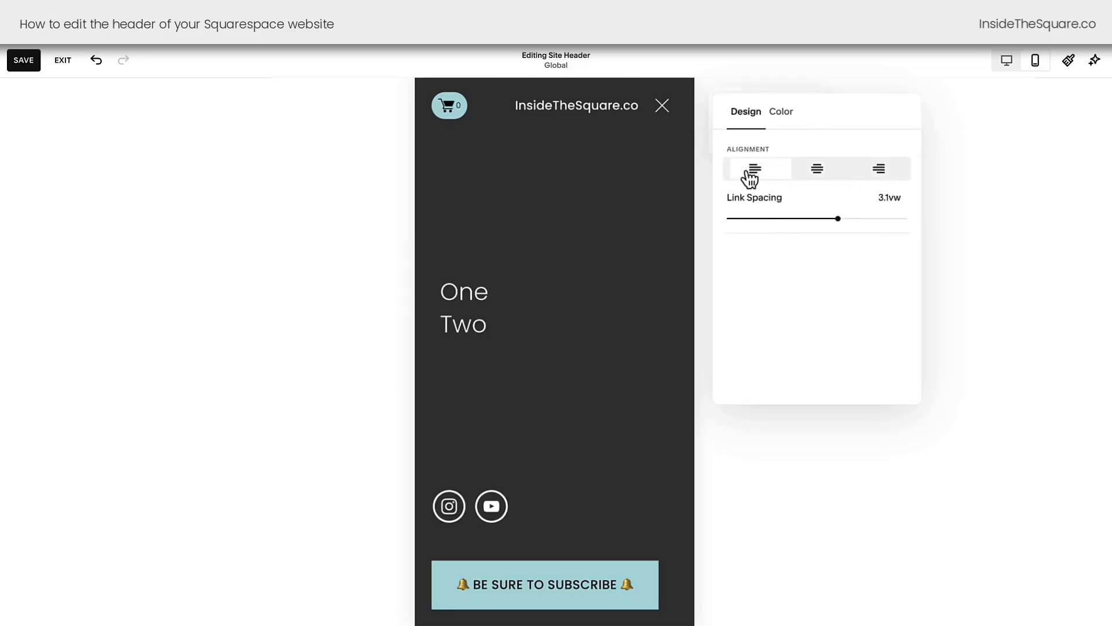
{"action": "left_click", "coordinate": [817, 169]}
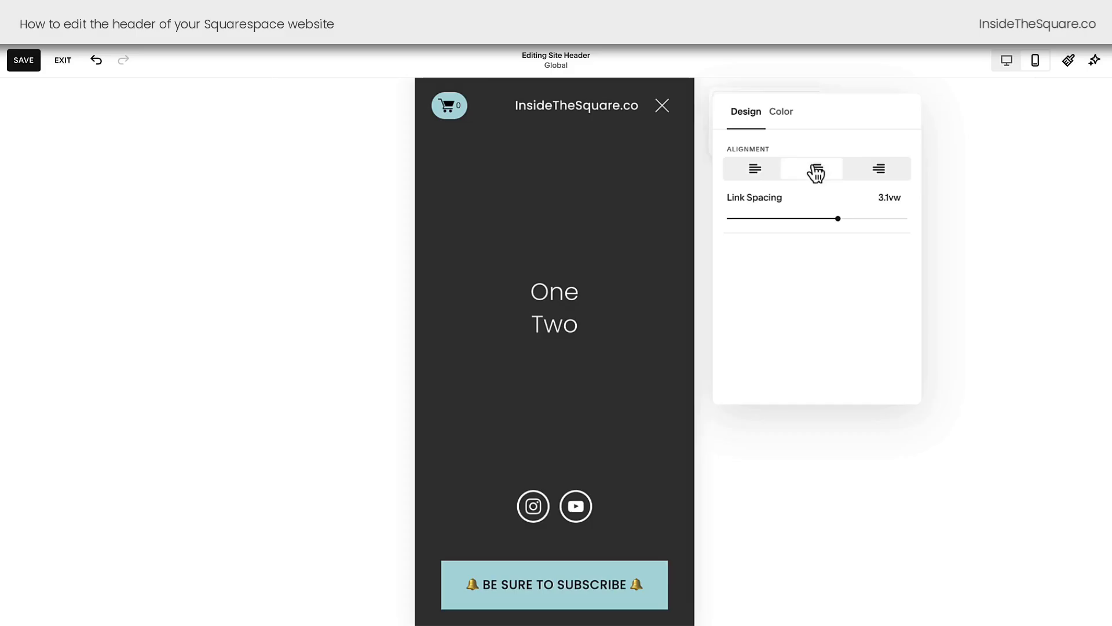
Try the Lightest 1 and Lightest 2 color themes on the mobile menu, apply Bright 1 and close the menu.
{"action": "left_click", "coordinate": [783, 116]}
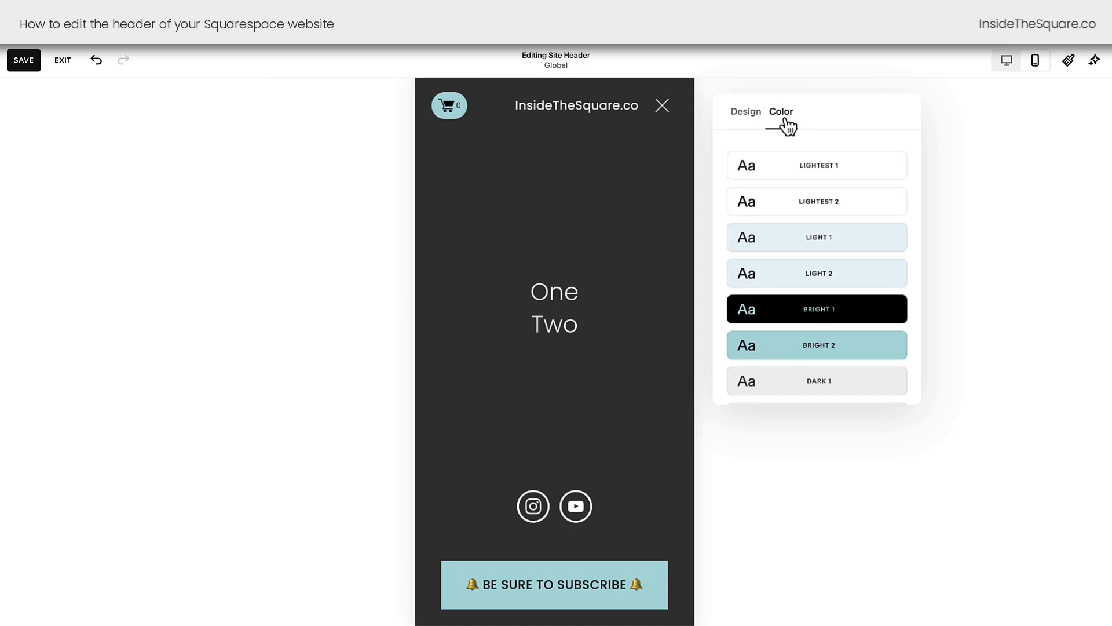
{"action": "left_click", "coordinate": [859, 174]}
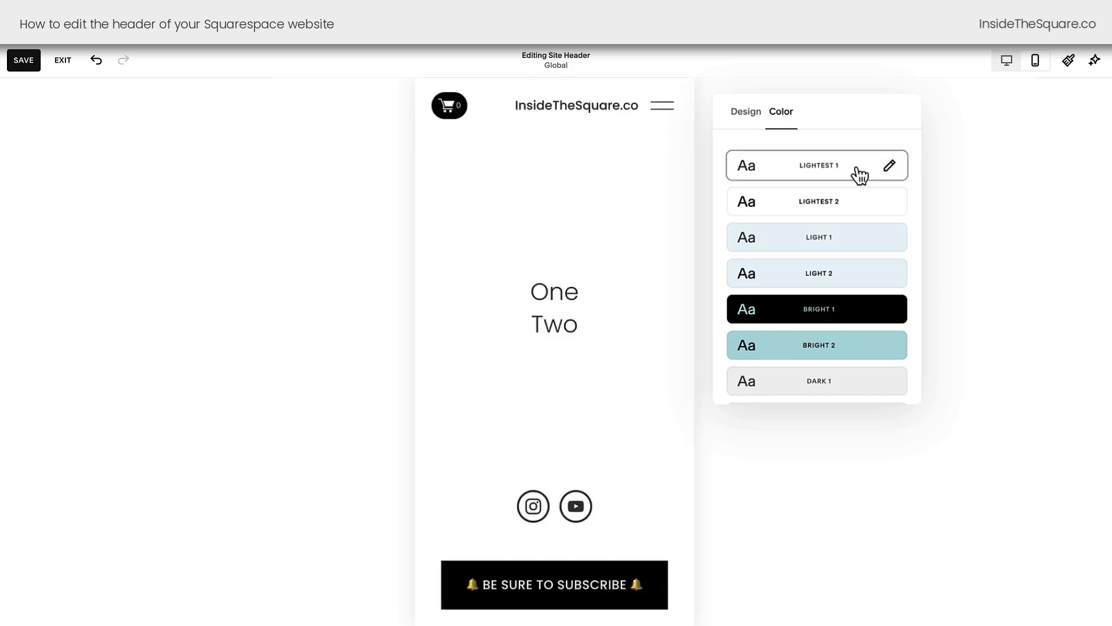
{"action": "left_click", "coordinate": [864, 205]}
{"action": "left_click", "coordinate": [875, 307]}
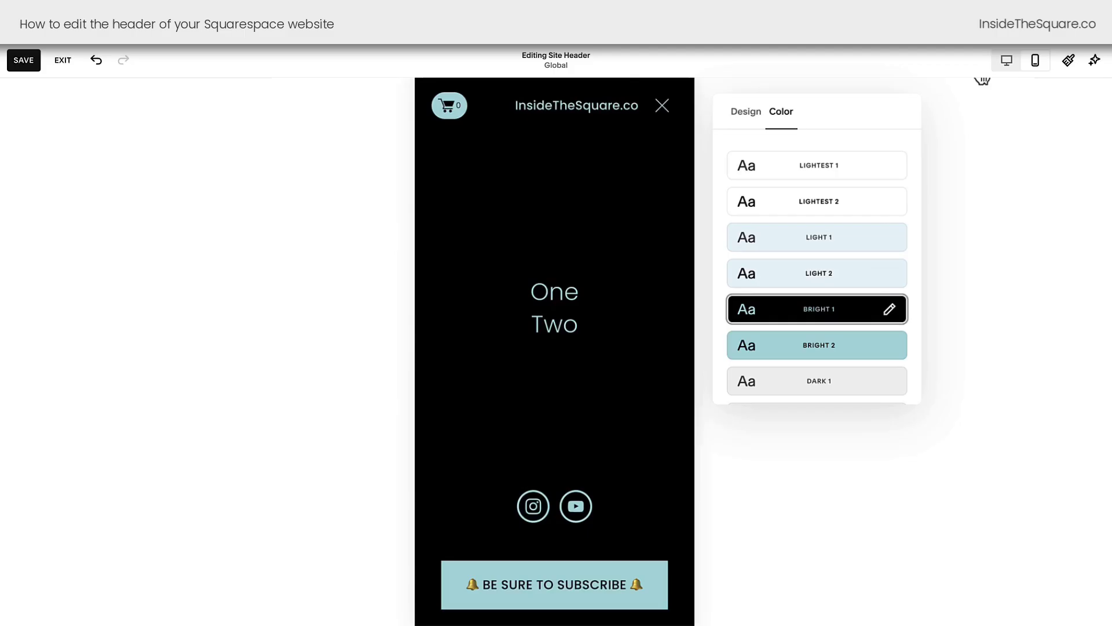
{"action": "left_click", "coordinate": [722, 86]}
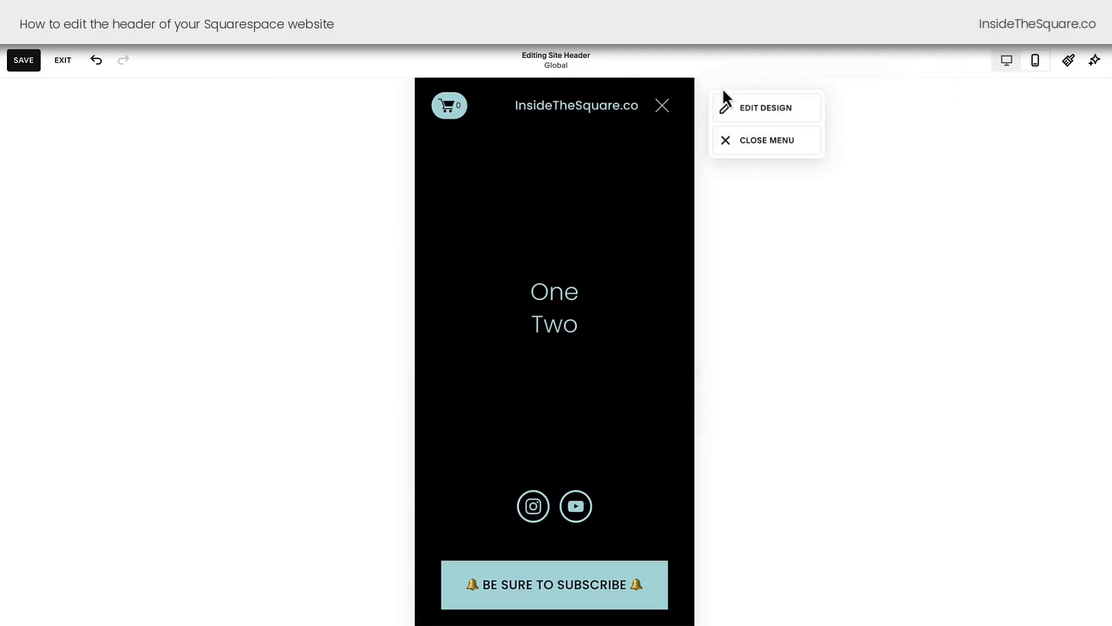
{"action": "left_click", "coordinate": [745, 141]}
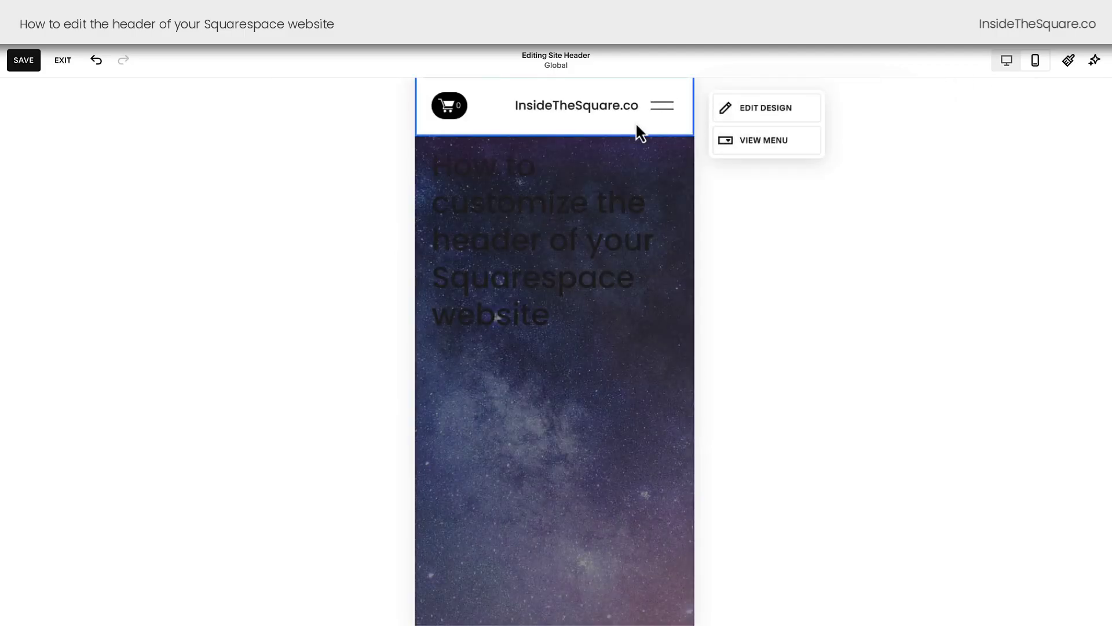
Reopen the mobile menu's design settings, align its contents to the left, adjust the link spacing and close the settings.
{"action": "left_click", "coordinate": [736, 140]}
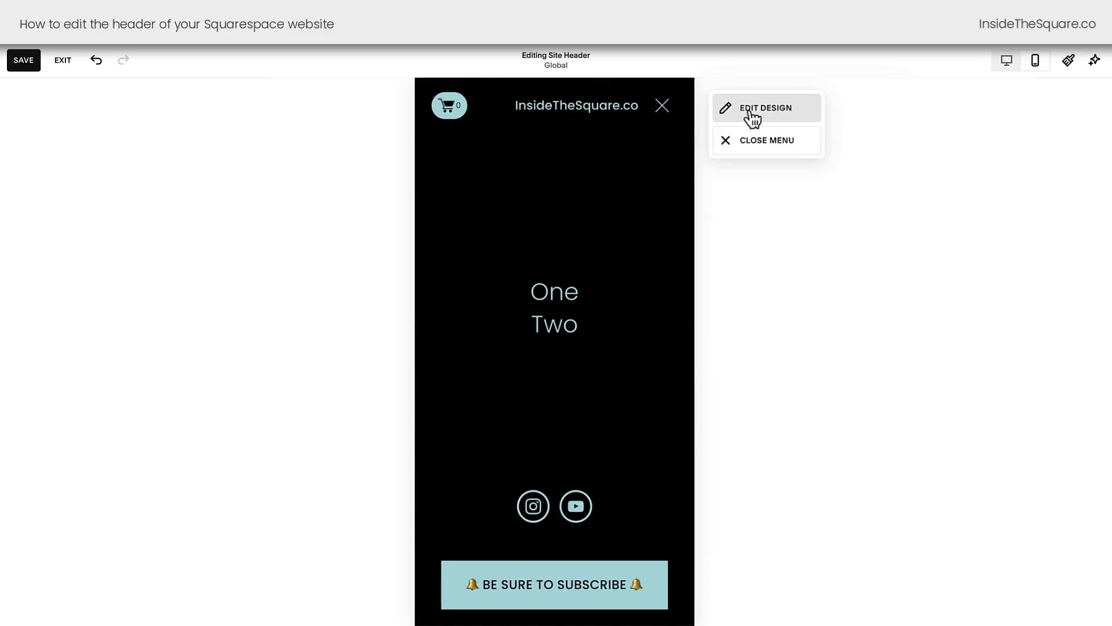
{"action": "left_click", "coordinate": [753, 114]}
{"action": "left_click", "coordinate": [762, 173]}
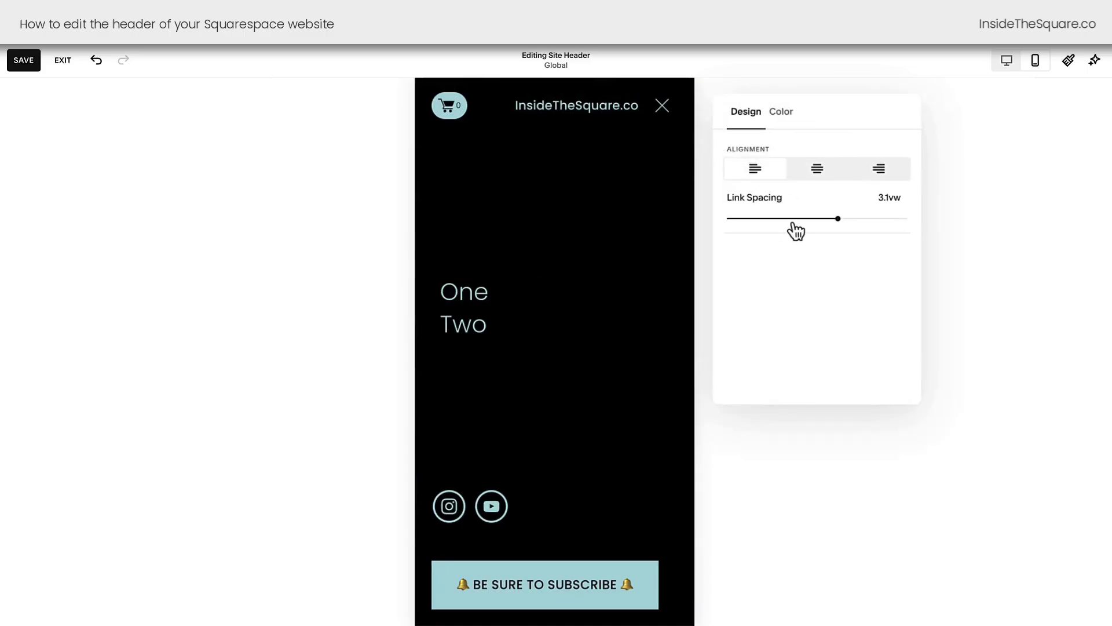
{"action": "left_click", "coordinate": [792, 219]}
{"action": "left_click", "coordinate": [845, 219]}
{"action": "left_click", "coordinate": [783, 120]}
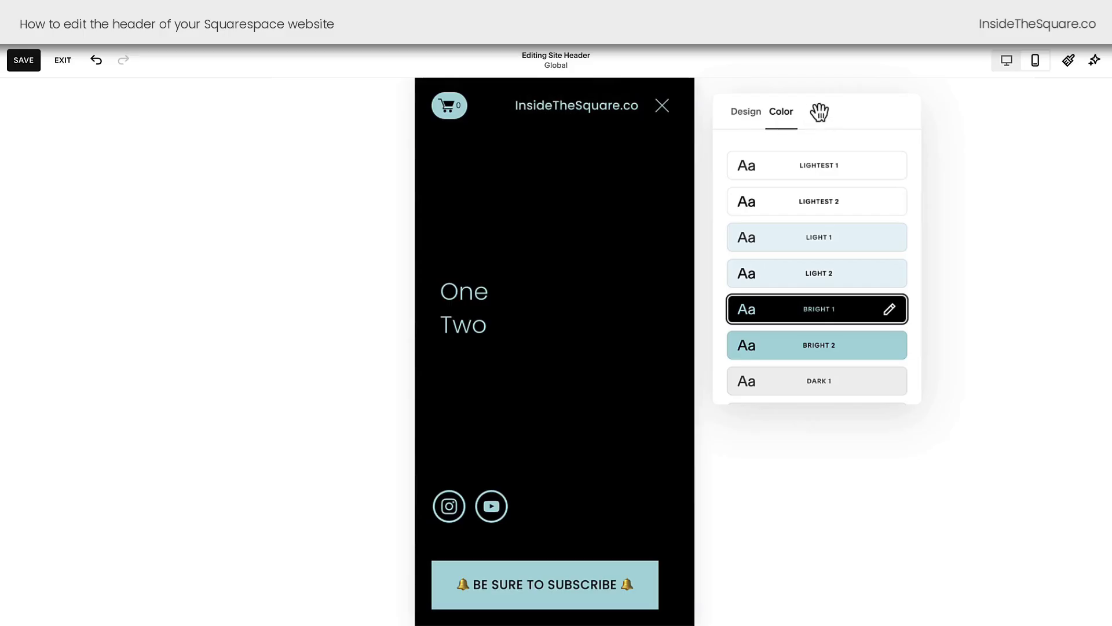
{"action": "left_click", "coordinate": [696, 95]}
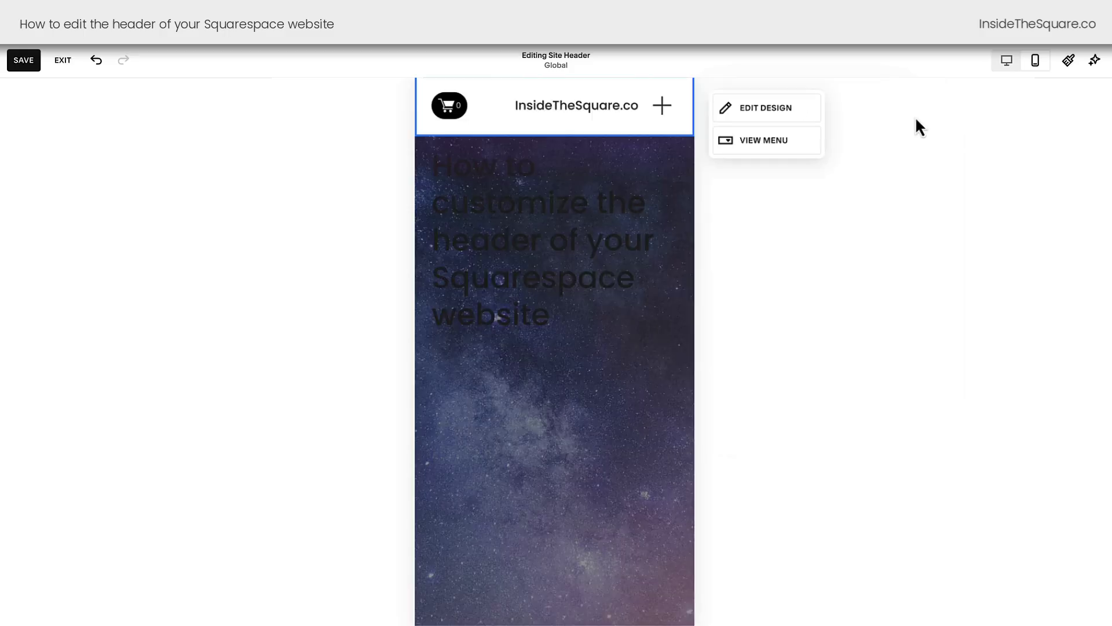
Open the mobile menu icon's design settings, try the two-line, stacked-line and right-aligned line icons, and return to the plus icon.
{"action": "left_click", "coordinate": [672, 123]}
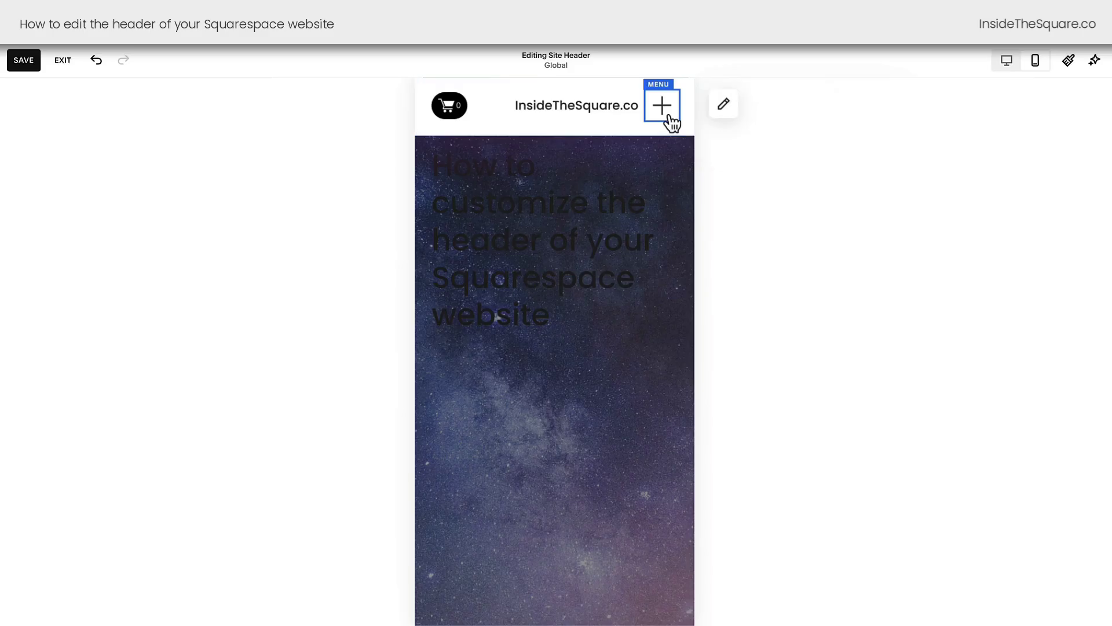
{"action": "left_click", "coordinate": [723, 115]}
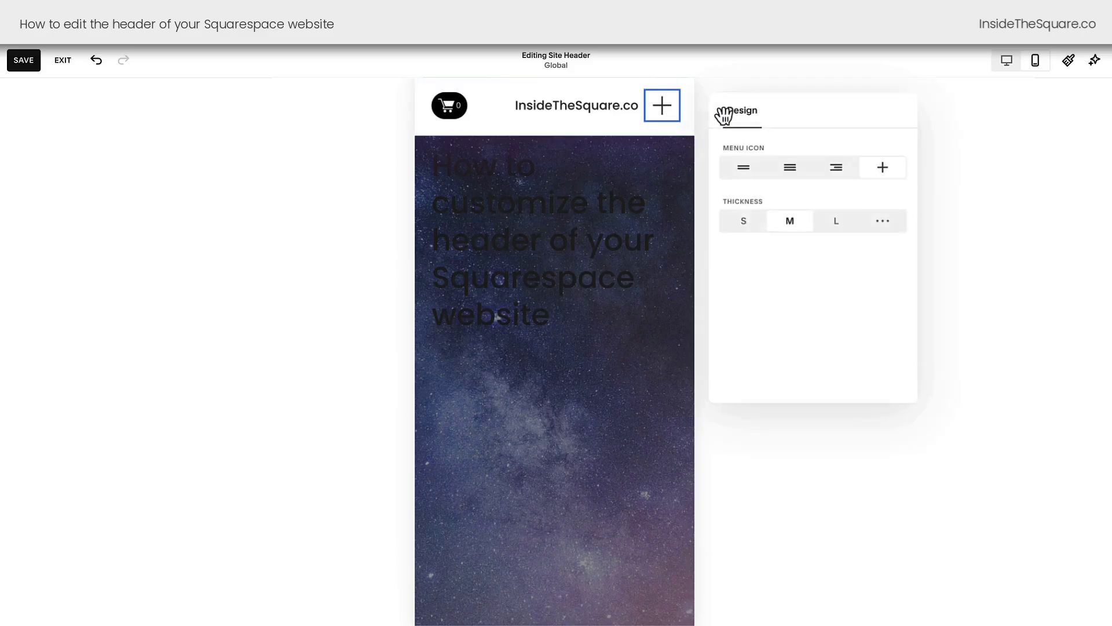
{"action": "left_click", "coordinate": [742, 171]}
{"action": "left_click", "coordinate": [789, 171]}
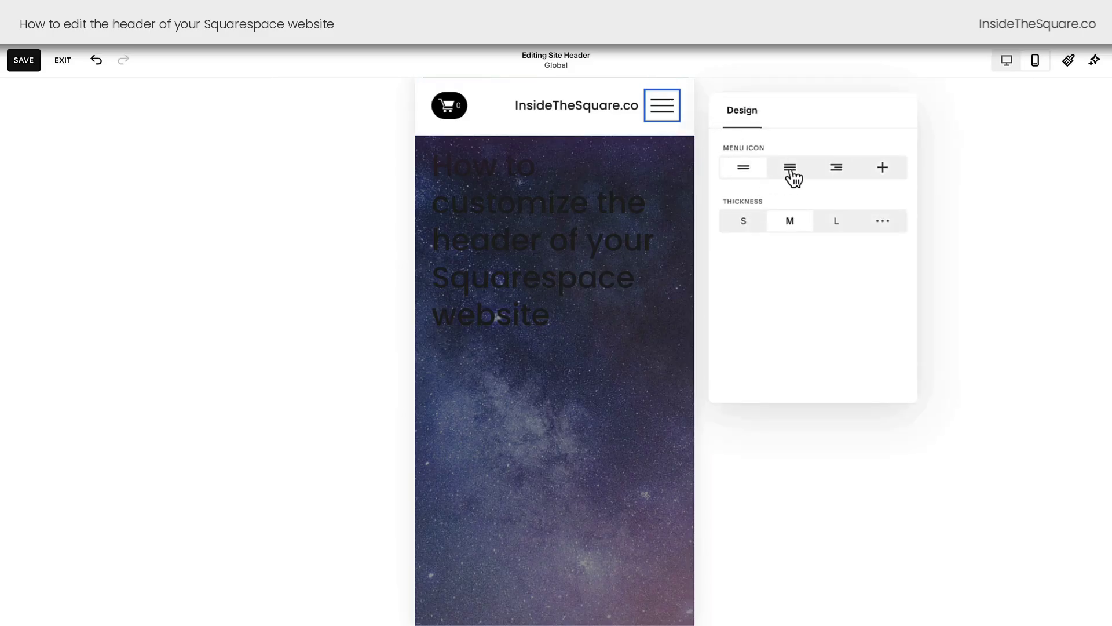
{"action": "left_click", "coordinate": [834, 171]}
{"action": "left_click", "coordinate": [887, 171]}
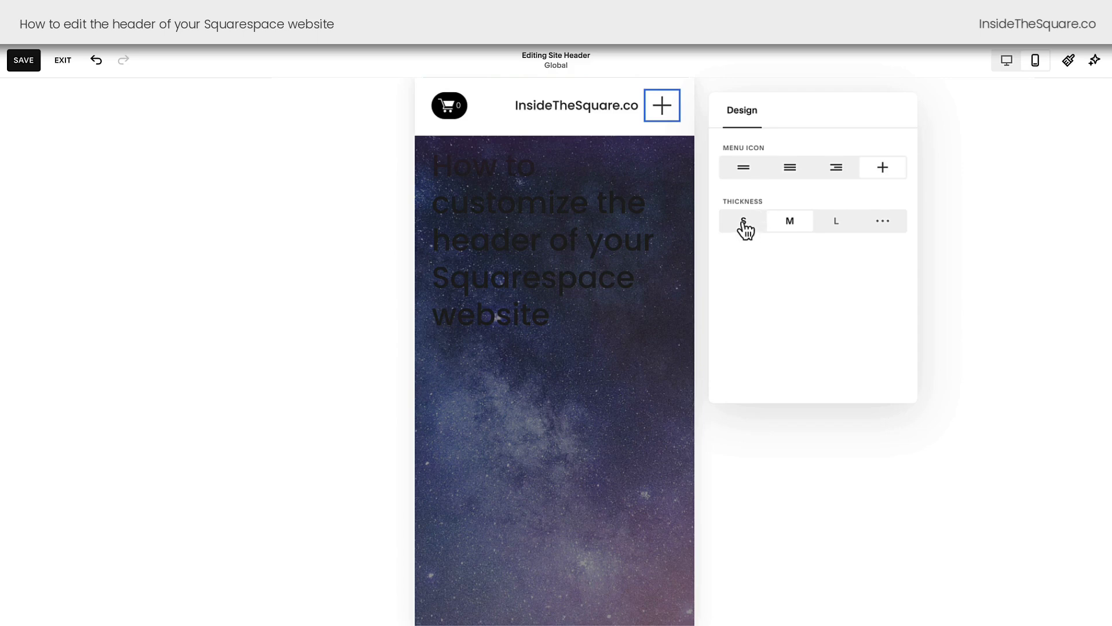
Try the S and M thicknesses on the mobile menu icon and set its thickness to L.
{"action": "left_click", "coordinate": [744, 222]}
{"action": "left_click", "coordinate": [782, 226]}
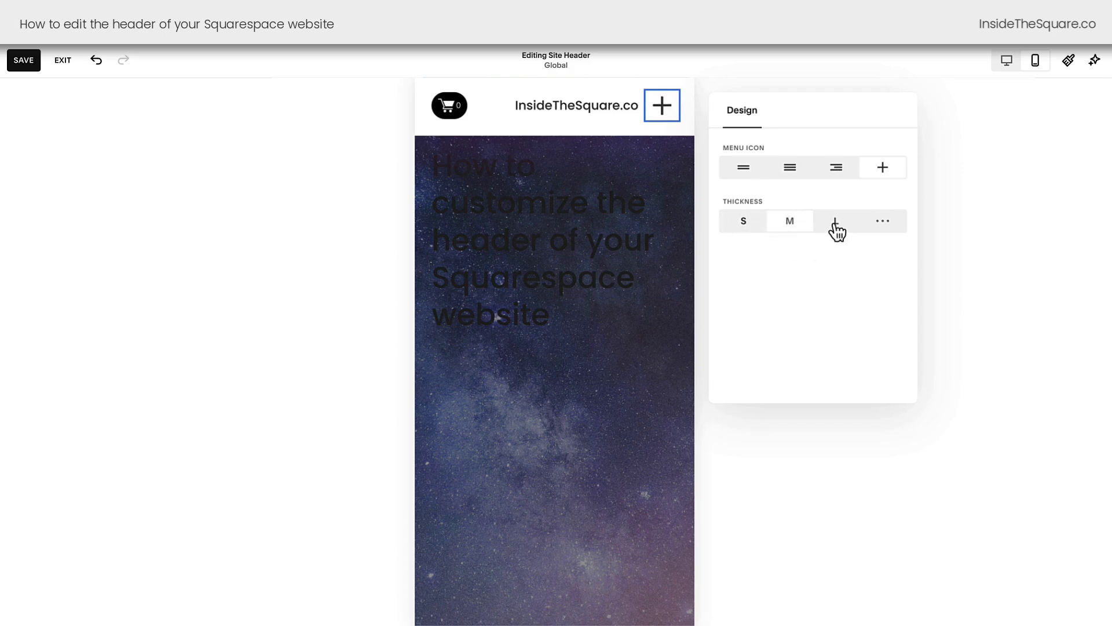
{"action": "left_click", "coordinate": [836, 224]}
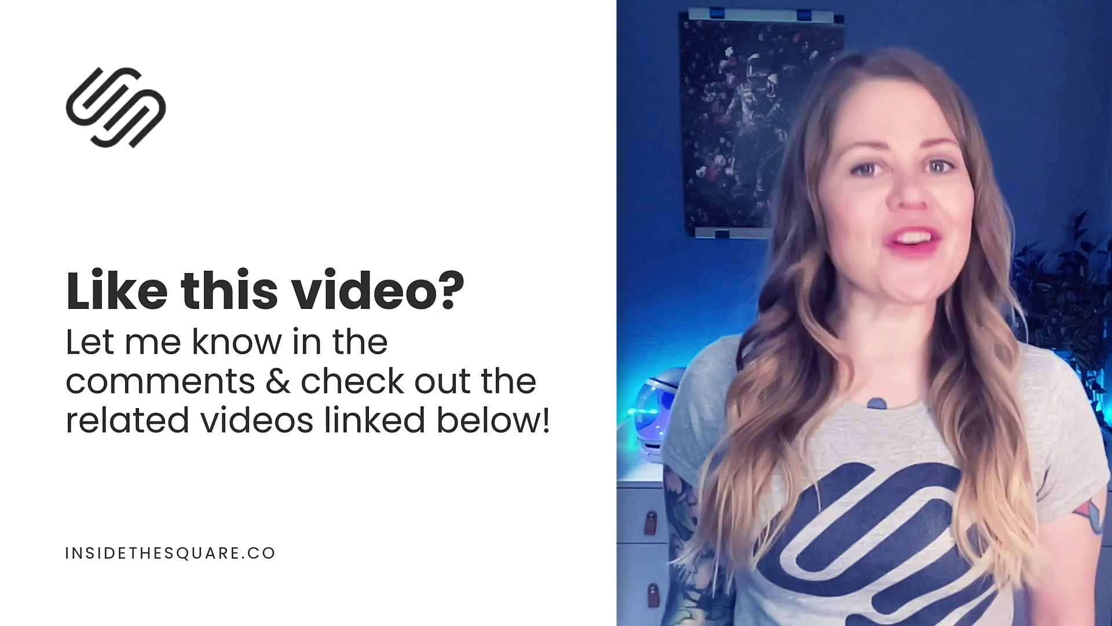